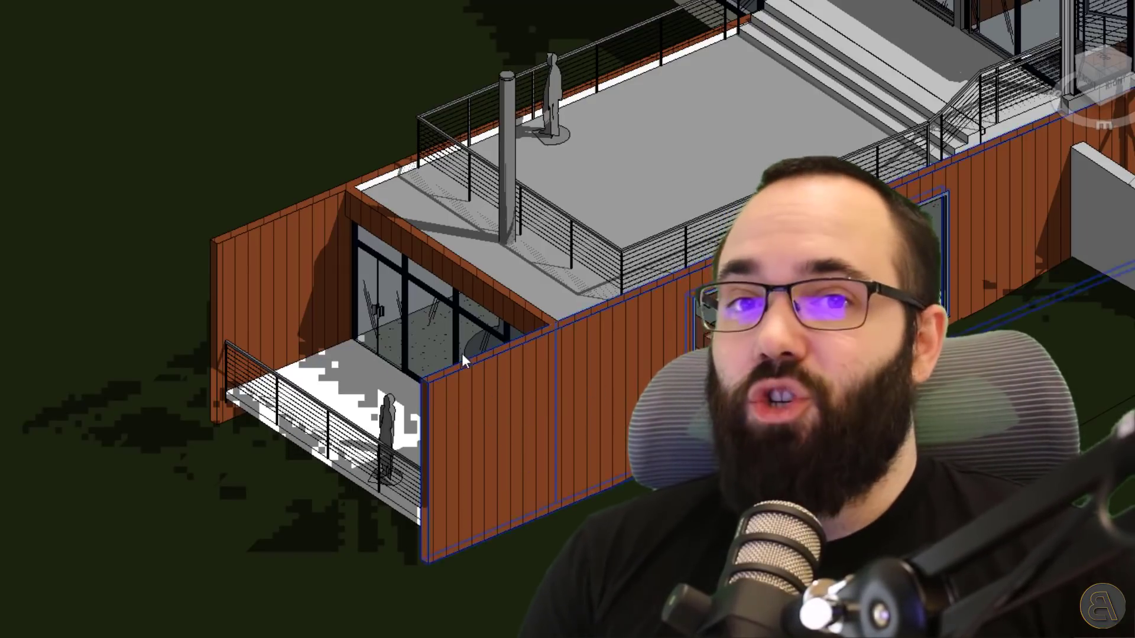
Place an M_Single-Flush door in the brick curtain wall panel
scroll(462, 354, "down", 4)
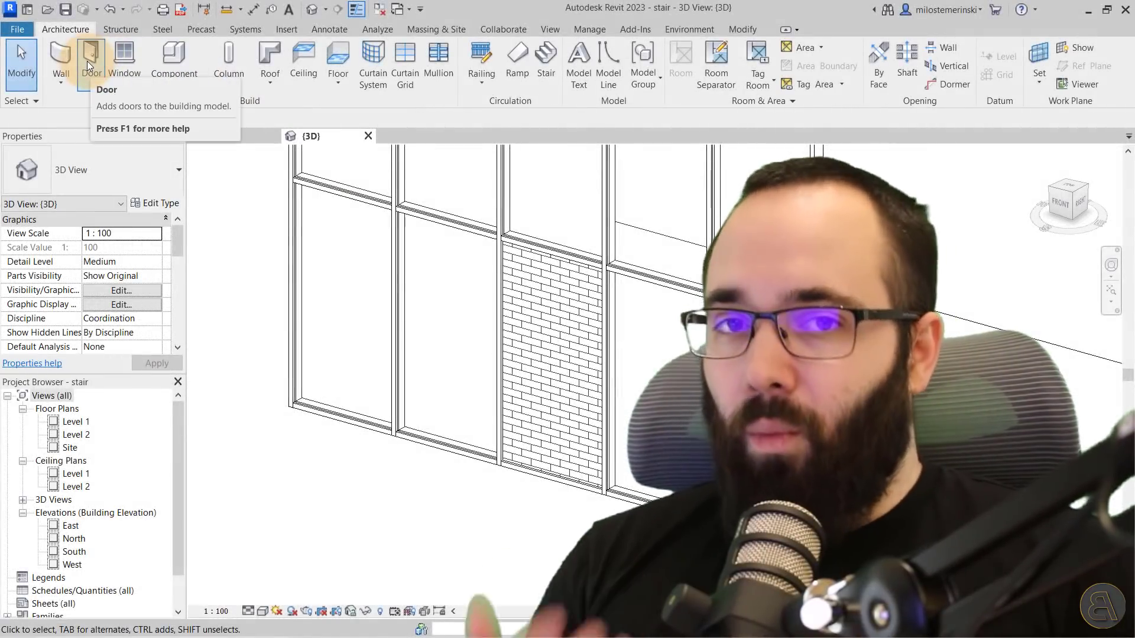
left_click(86, 62)
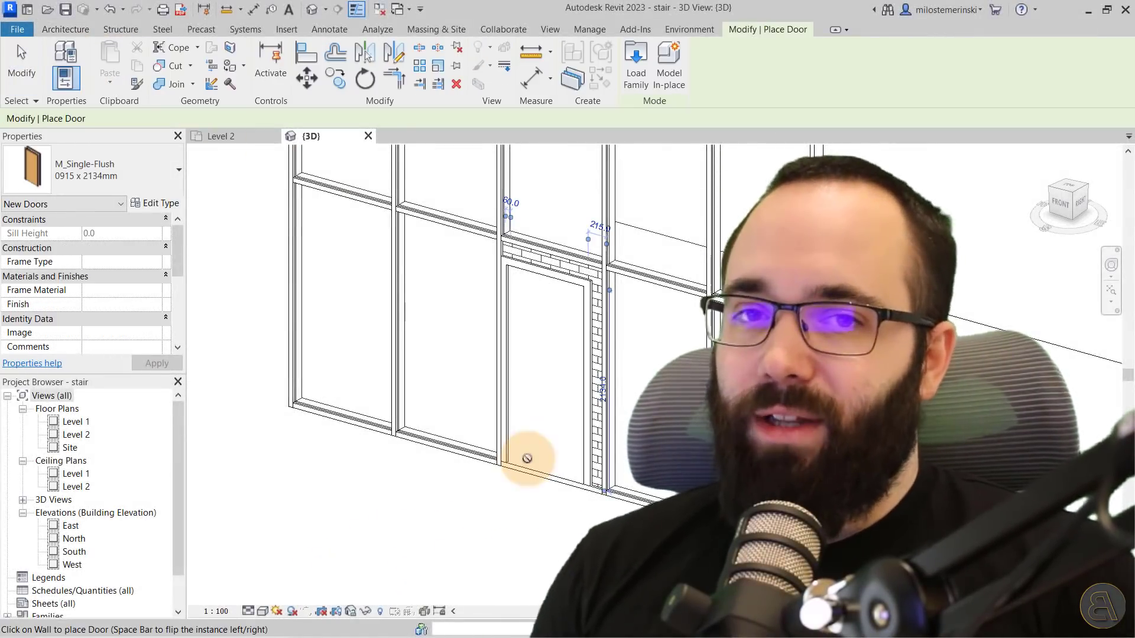
left_click(514, 471)
key("Escape")
key("Escape")
Select the new door and drag its opening further right along the wall in plan
left_click(583, 442)
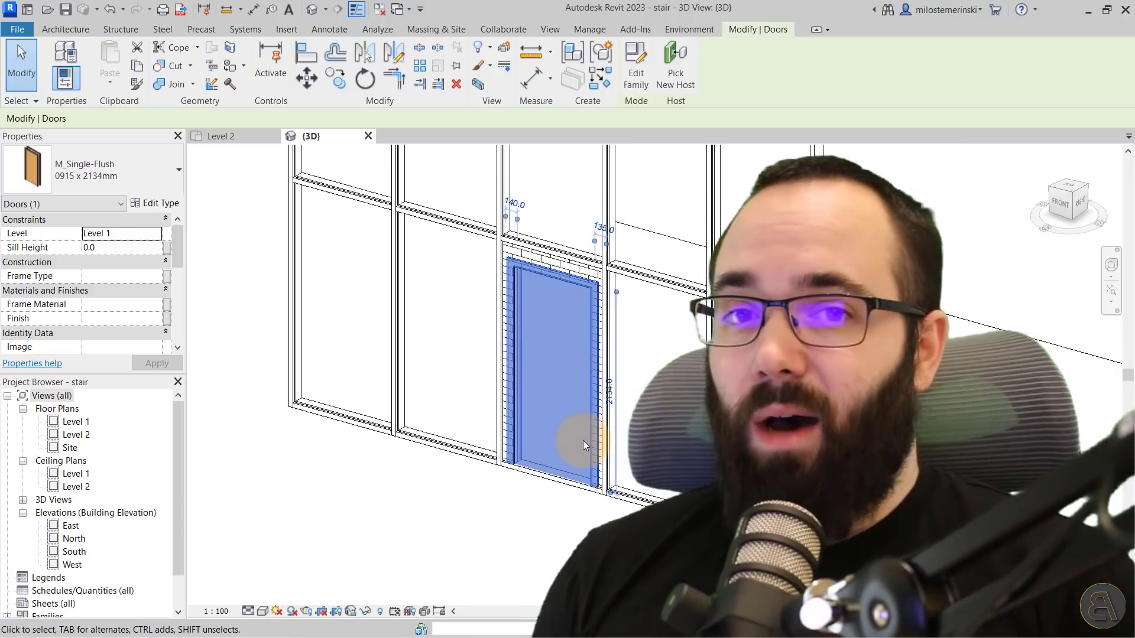
key("Escape")
left_click(583, 442)
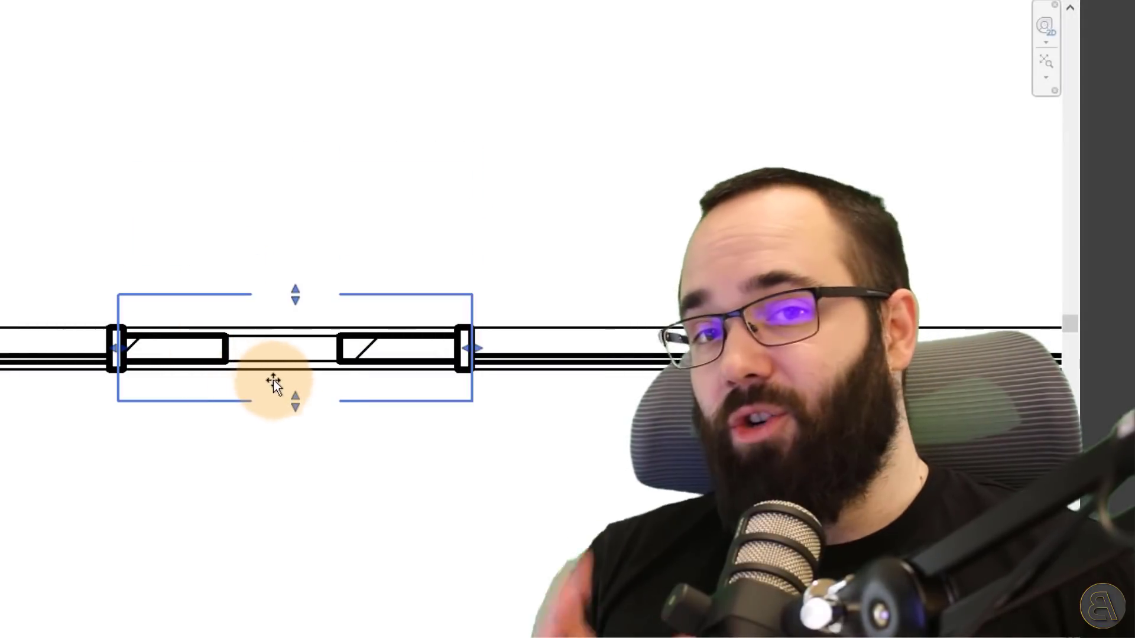
left_click_drag(342, 396, 387, 397)
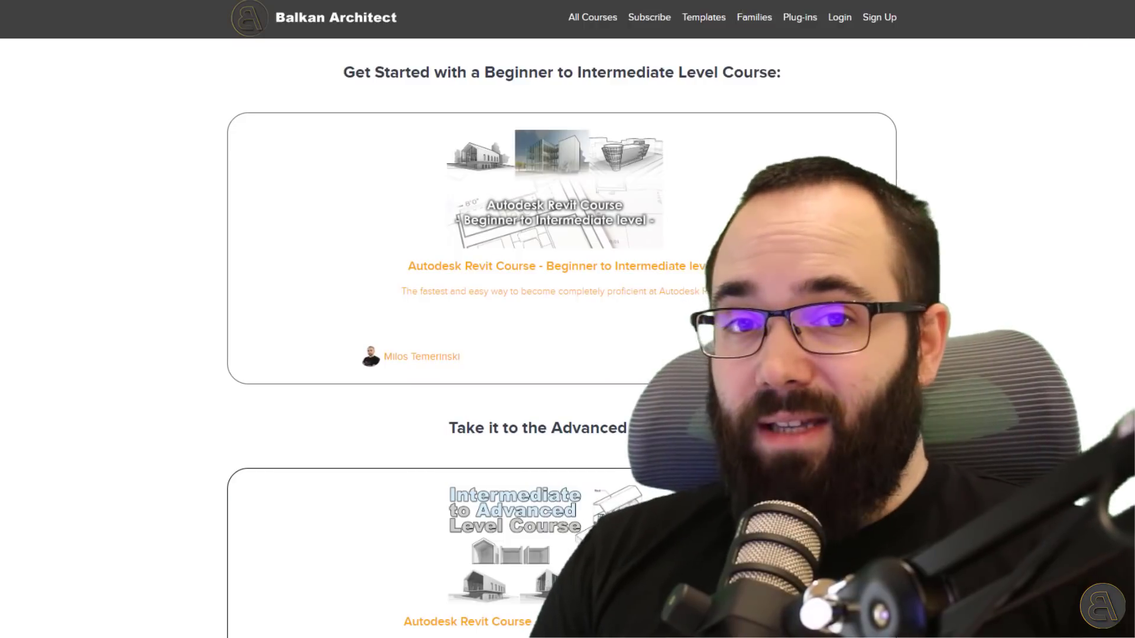
Scroll down and back up through the Balkan Architect courses page
scroll(561, 331, "down", 7)
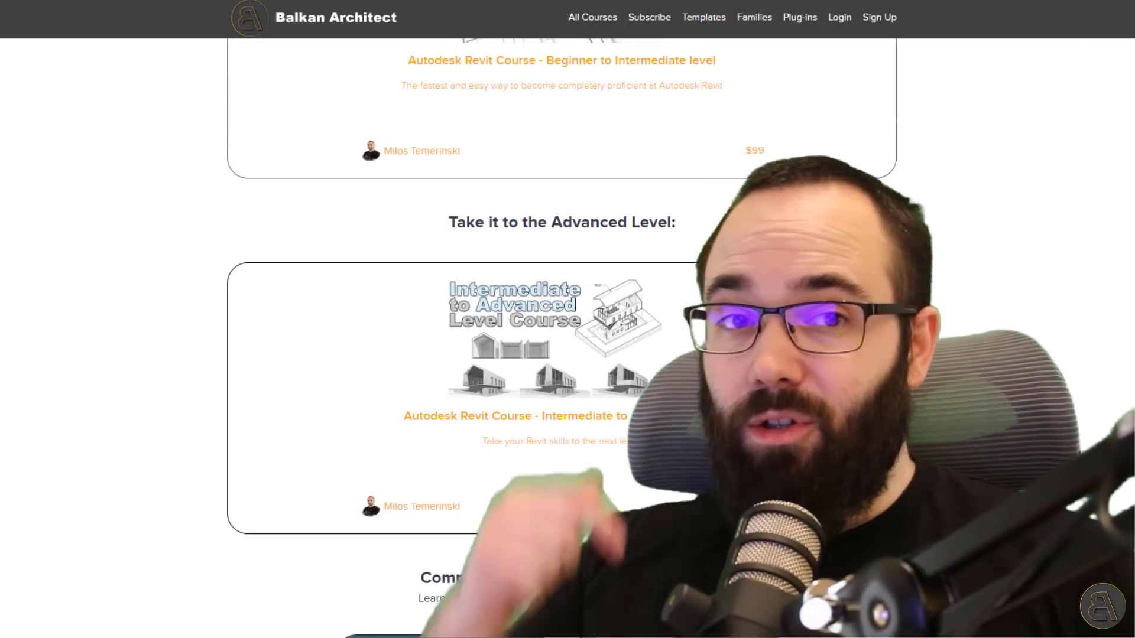
scroll(562, 331, "down", 4)
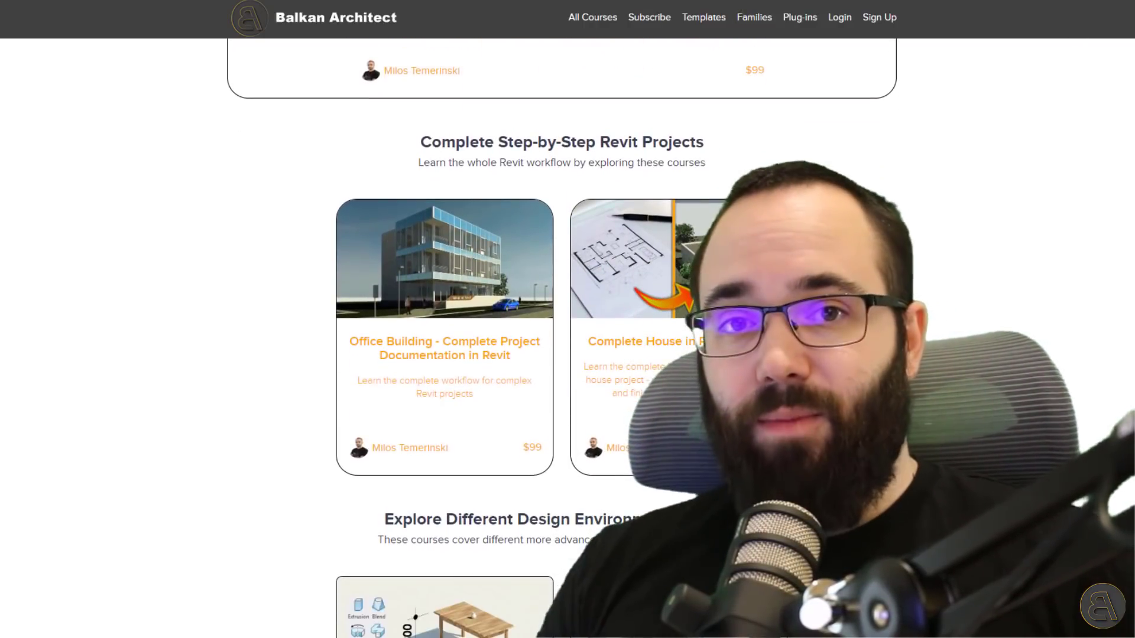
scroll(562, 331, "down", 8)
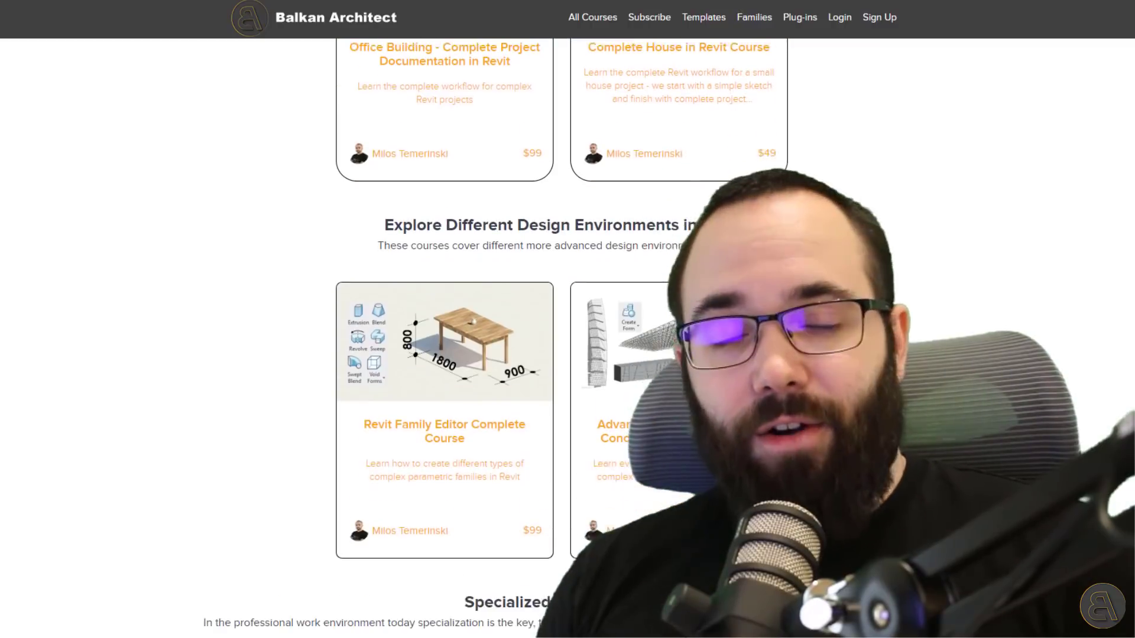
scroll(561, 331, "down", 6)
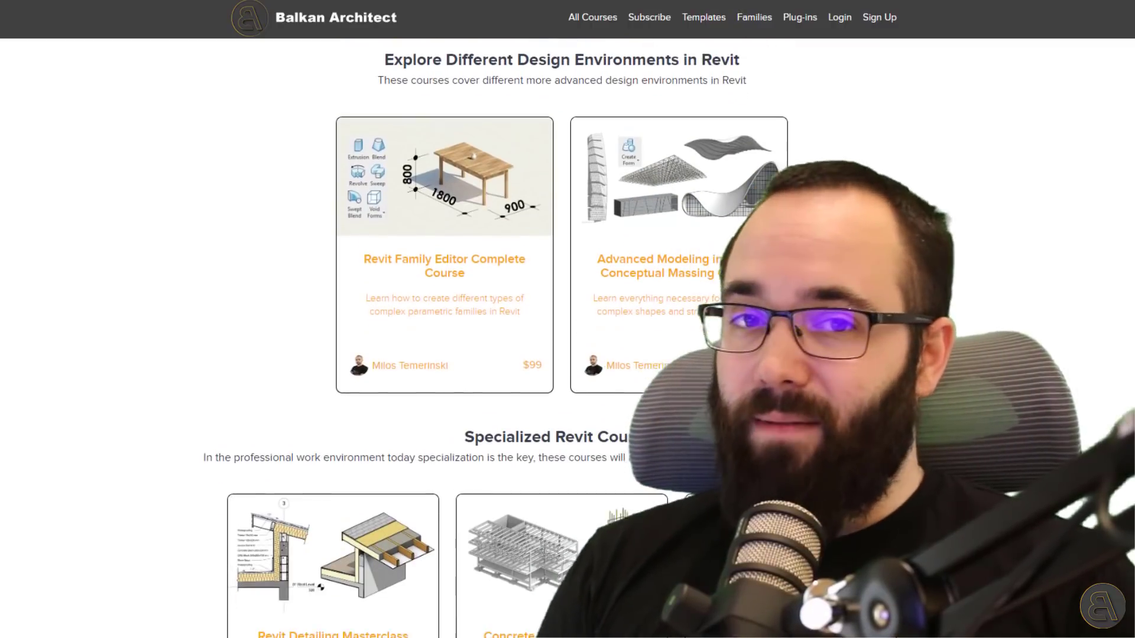
scroll(562, 331, "down", 1)
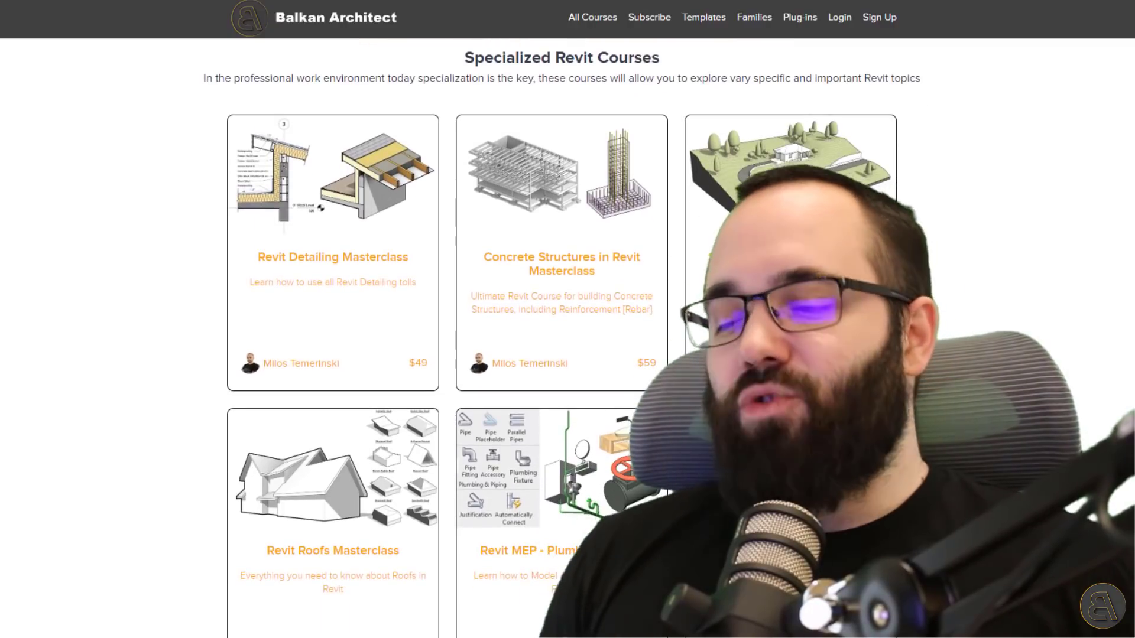
scroll(561, 331, "down", 5)
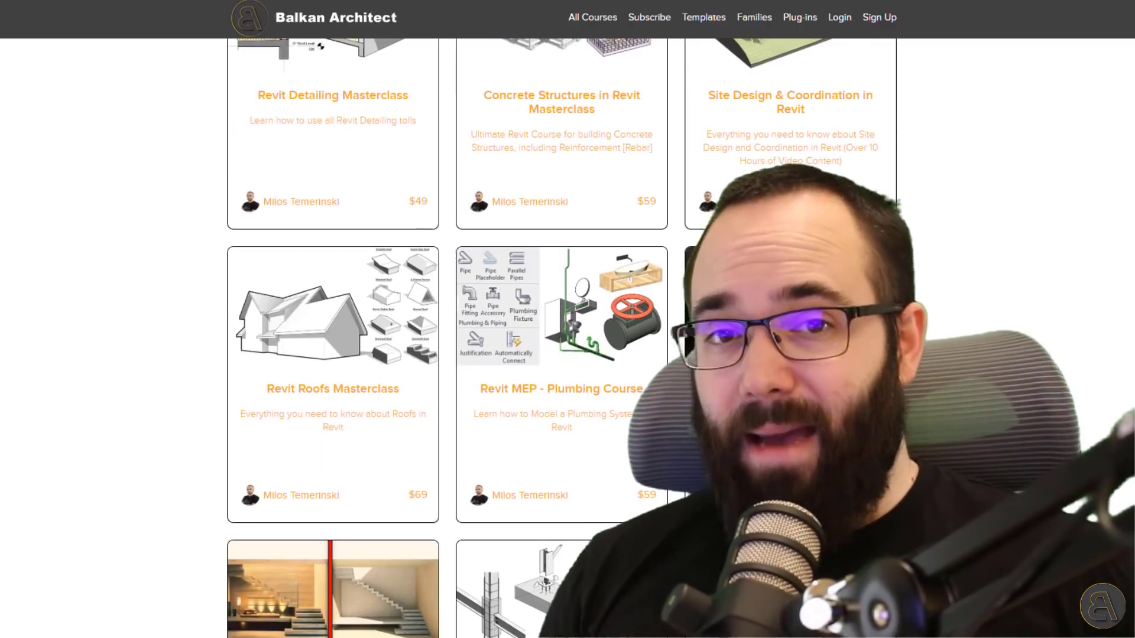
scroll(562, 331, "down", 1)
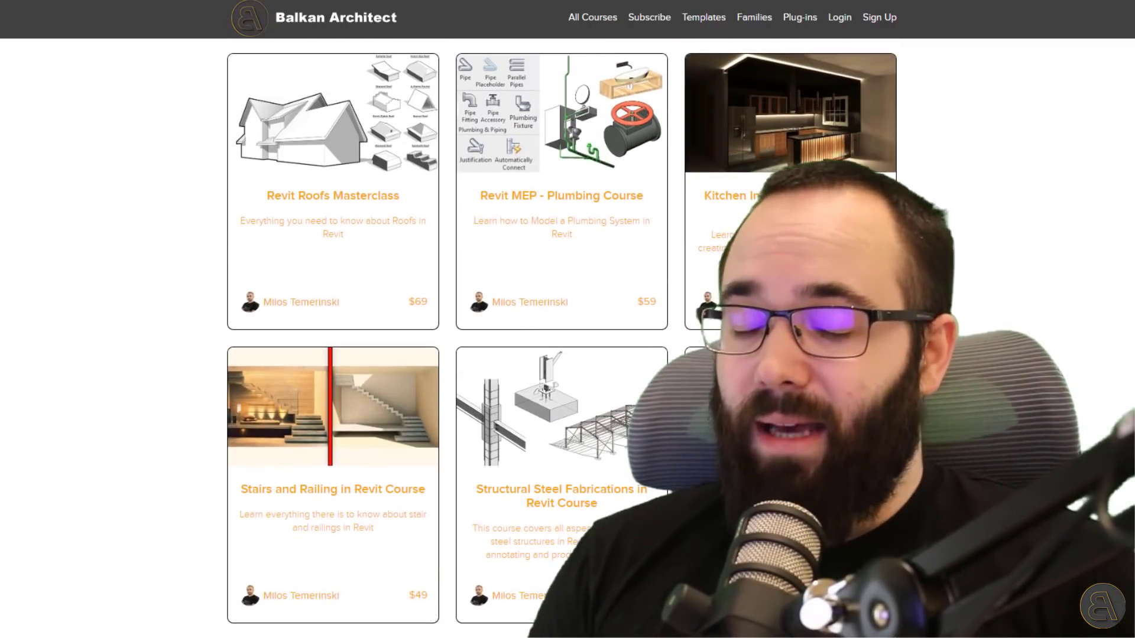
scroll(561, 331, "down", 8)
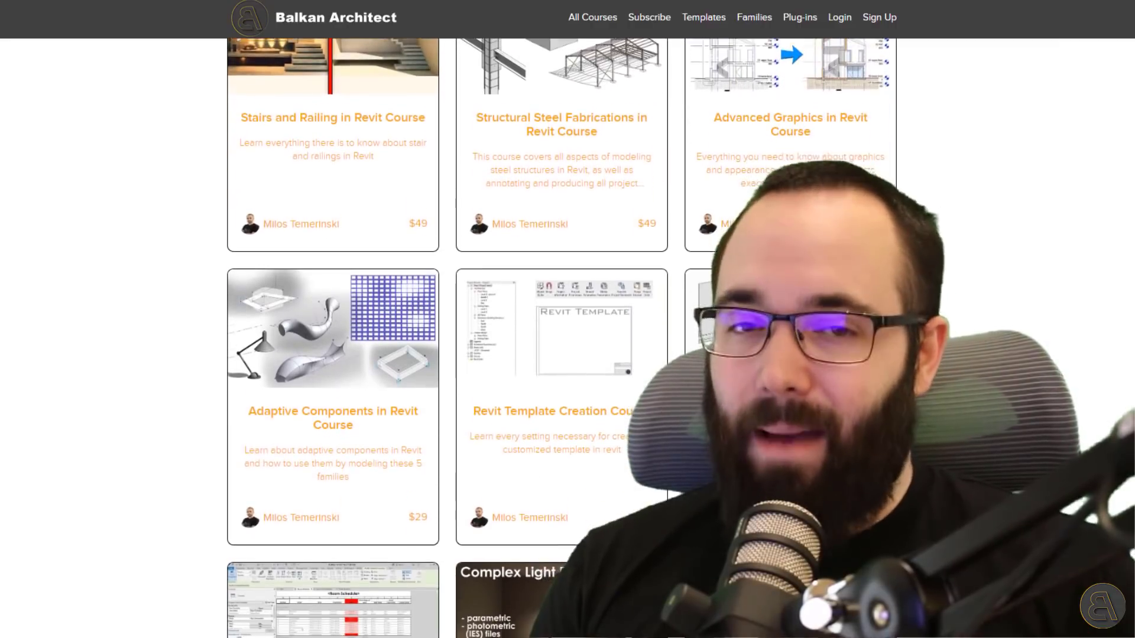
scroll(561, 331, "up", 18)
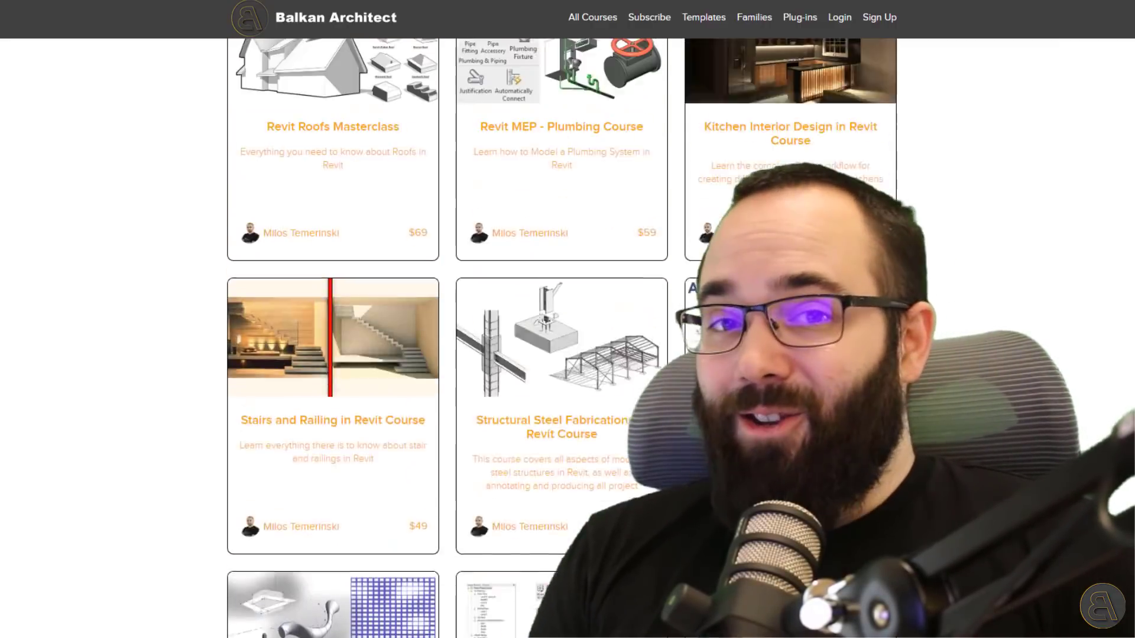
scroll(561, 331, "up", 7)
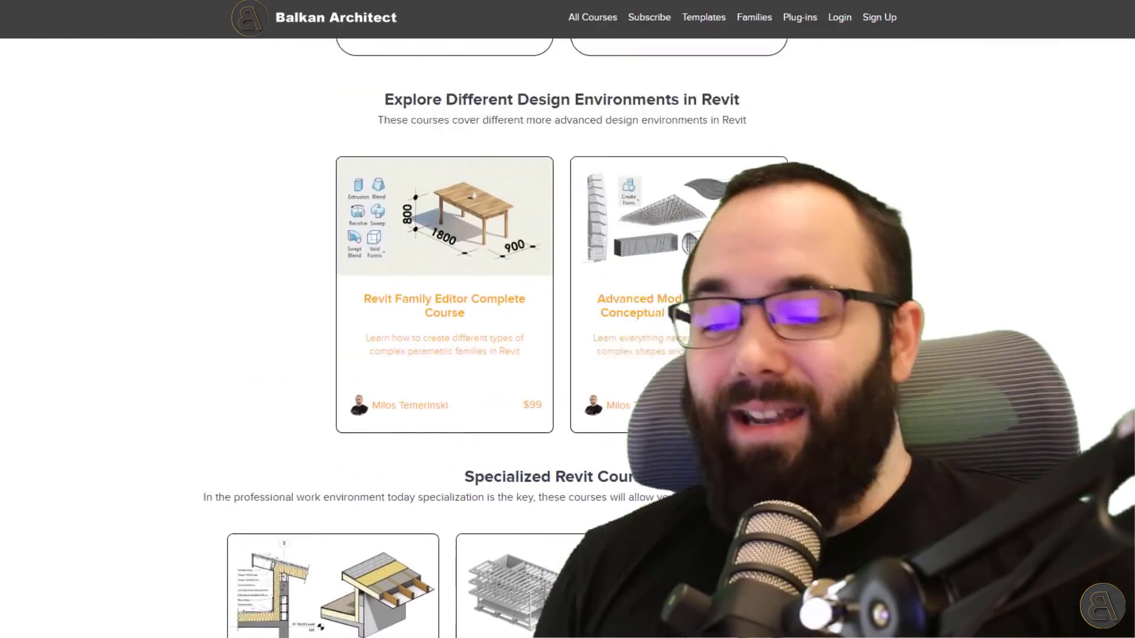
scroll(561, 331, "up", 12)
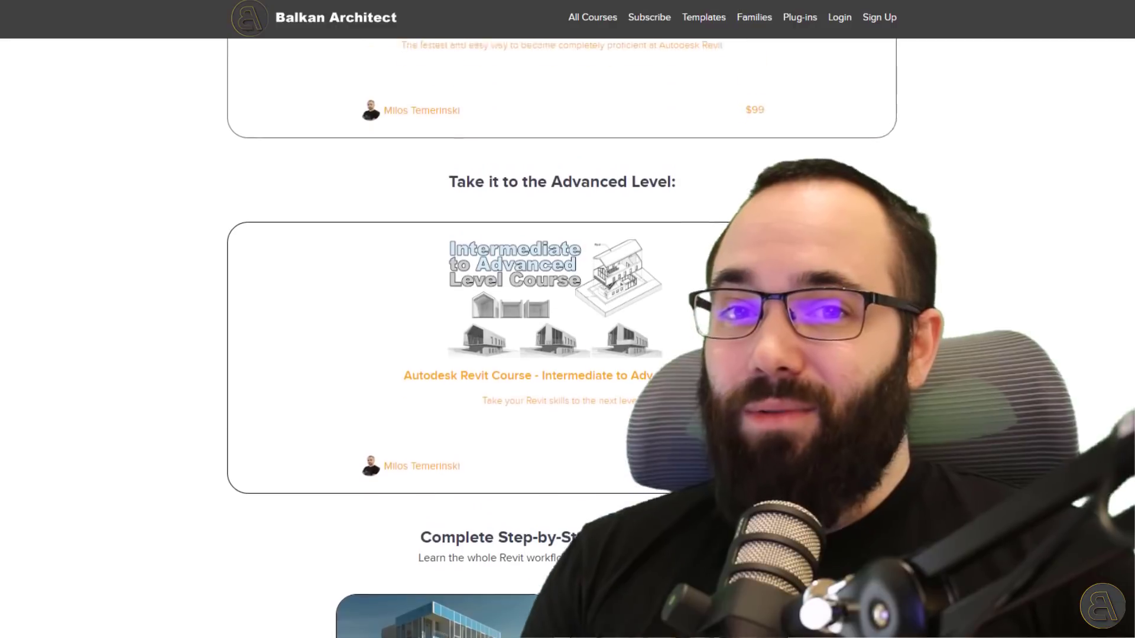
scroll(562, 331, "up", 3)
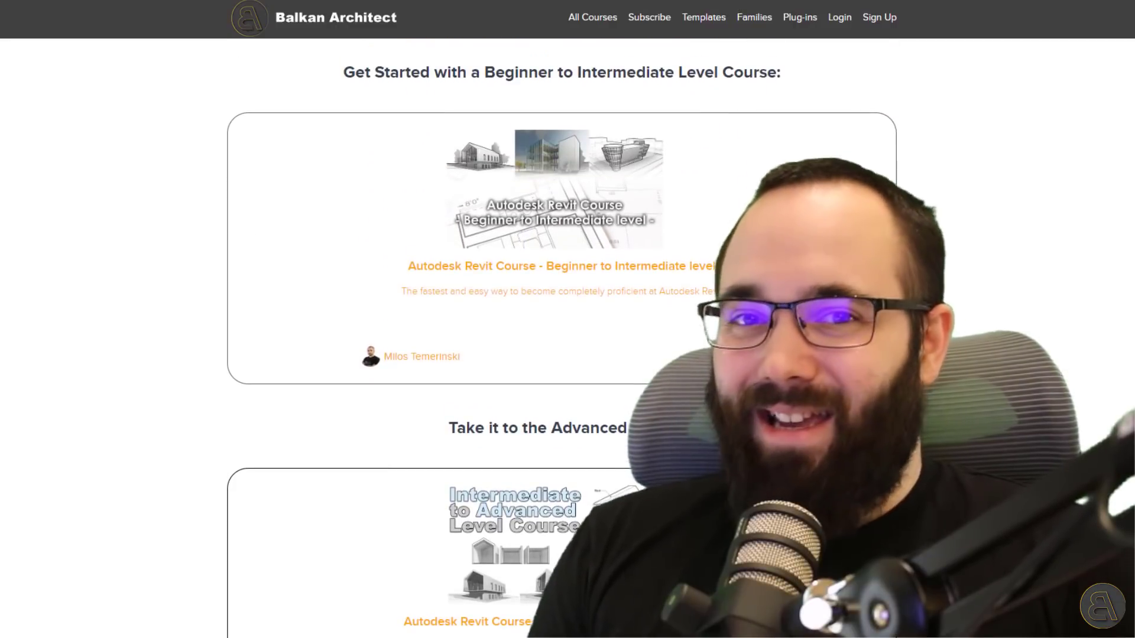
Browse the site's Templates page, then scroll through the Families page
left_click(702, 26)
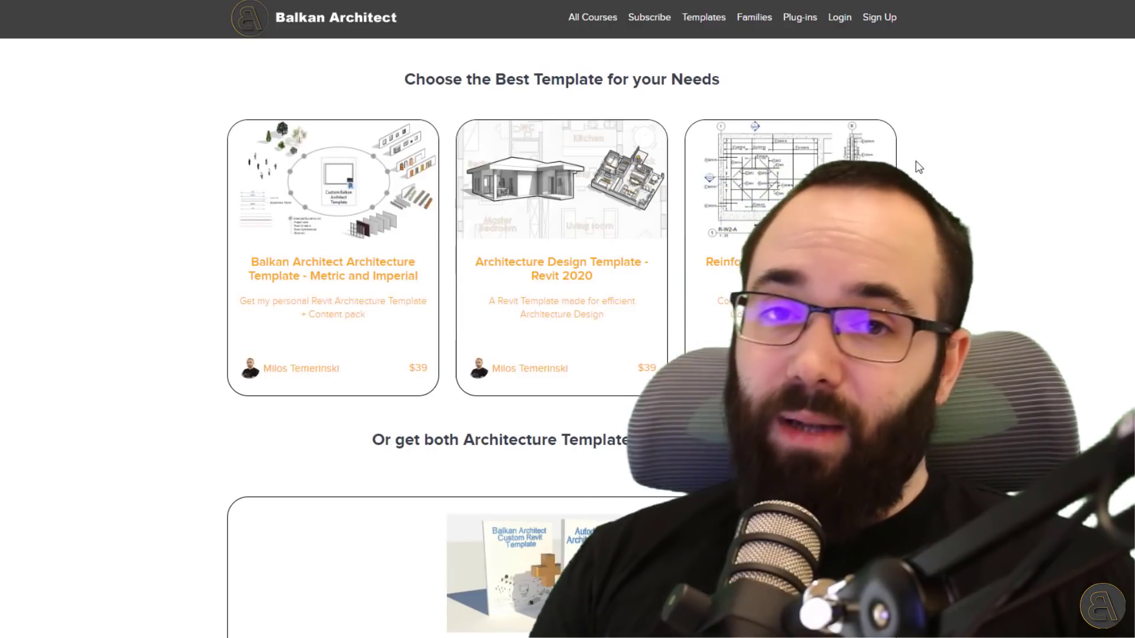
left_click(766, 25)
scroll(1046, 299, "down", 3)
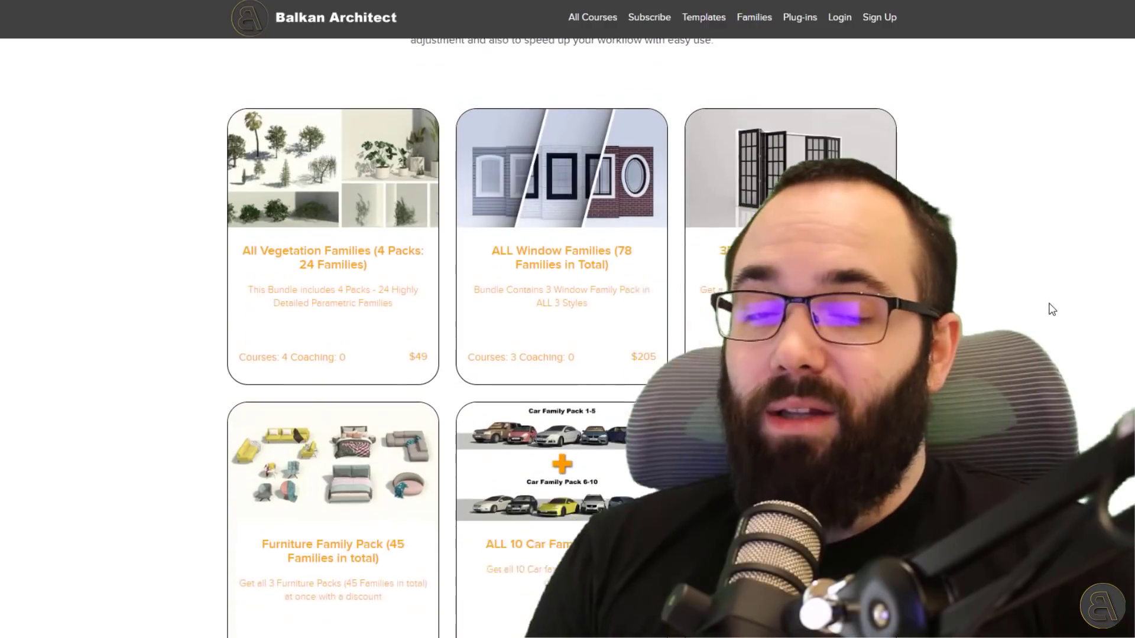
scroll(1049, 304, "down", 5)
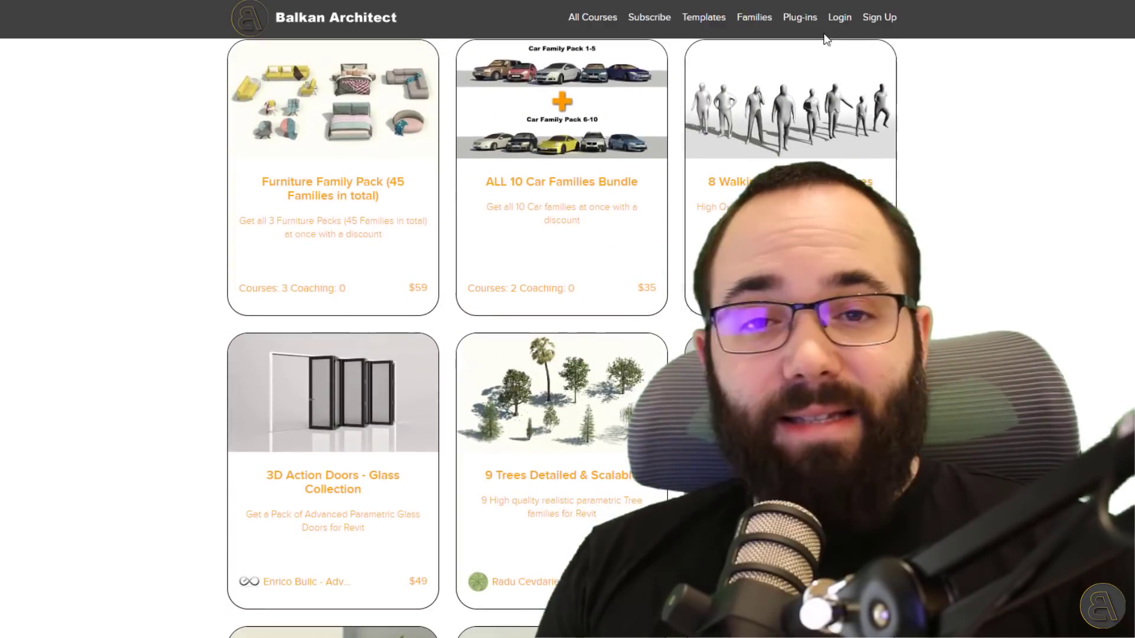
scroll(958, 266, "down", 10)
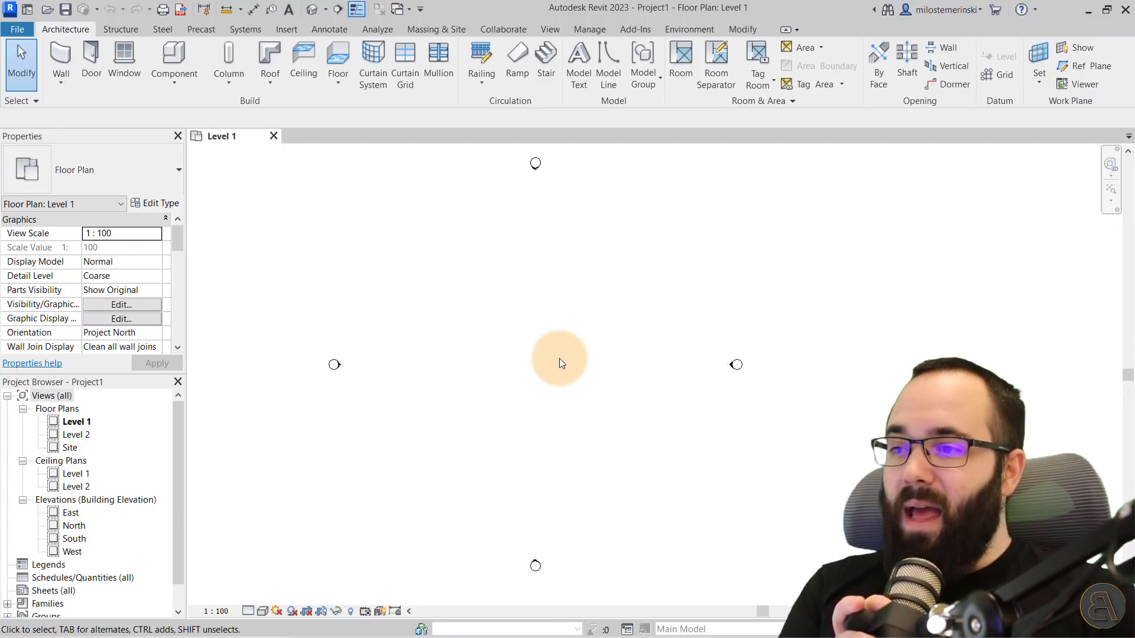
Draw a vertical model line in the Level 1 plan using LI
middle_click_drag(567, 365, 582, 363)
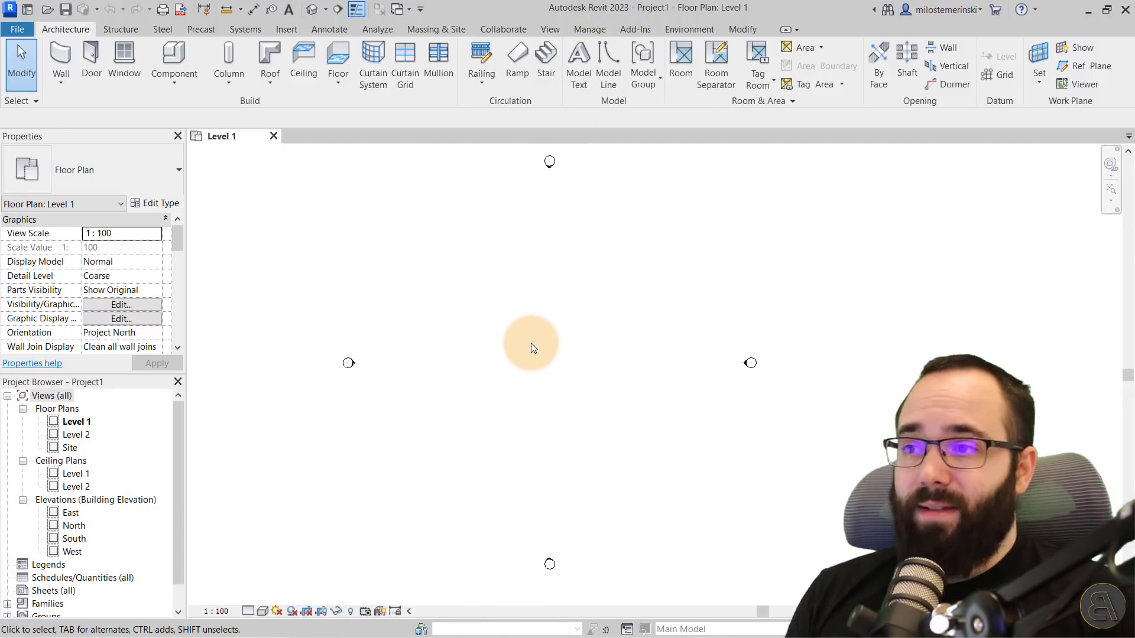
middle_click_drag(530, 344, 511, 361)
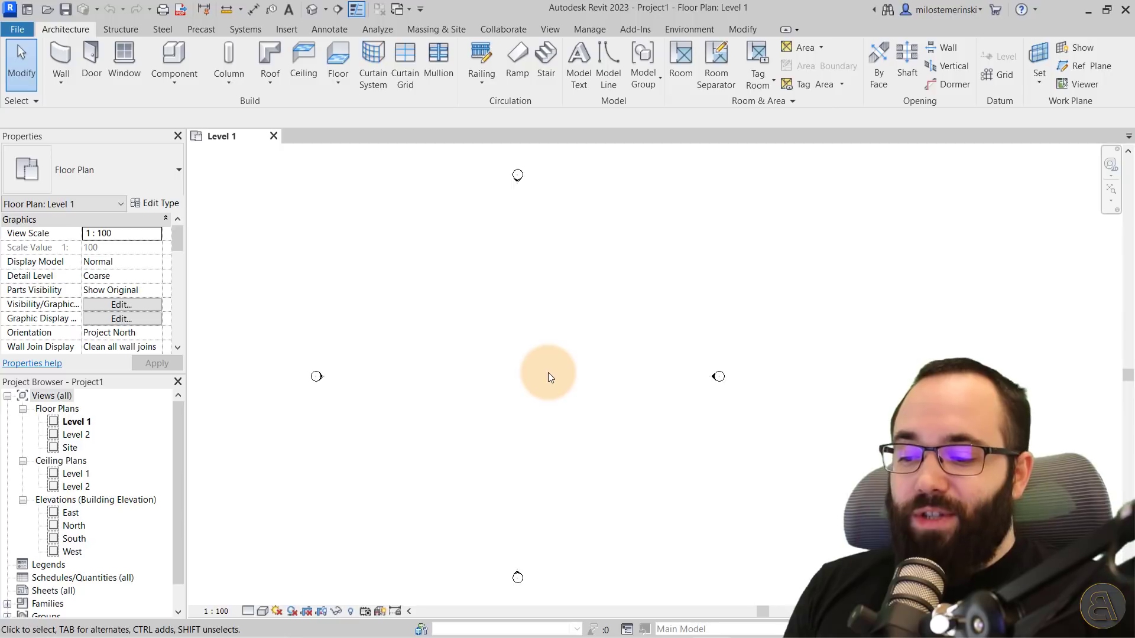
middle_click_drag(548, 373, 555, 369)
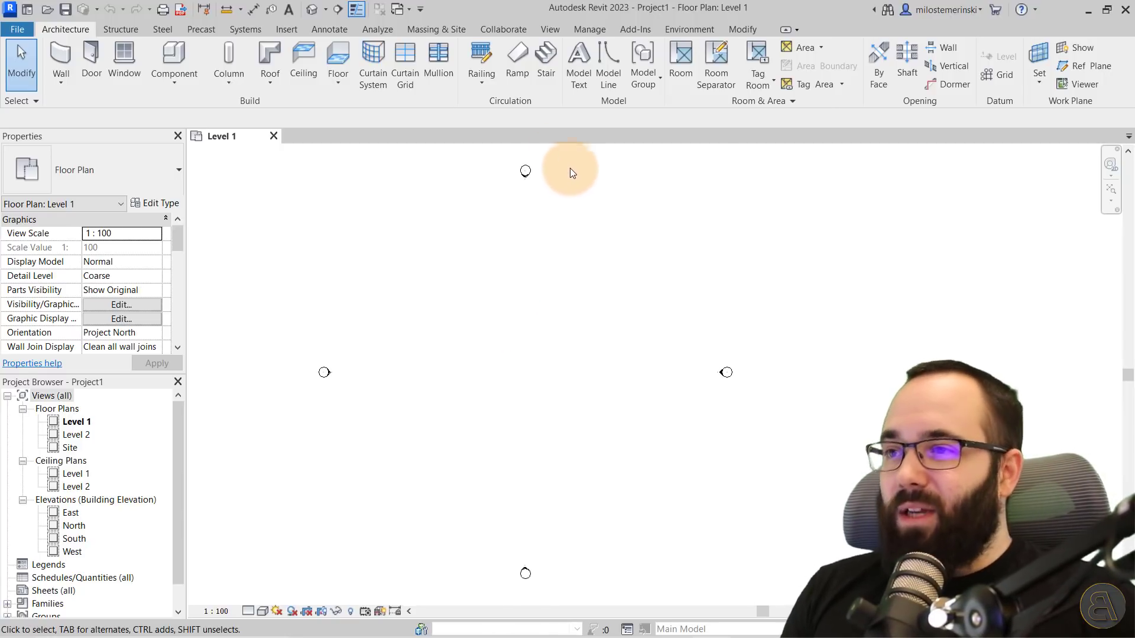
left_click(608, 68)
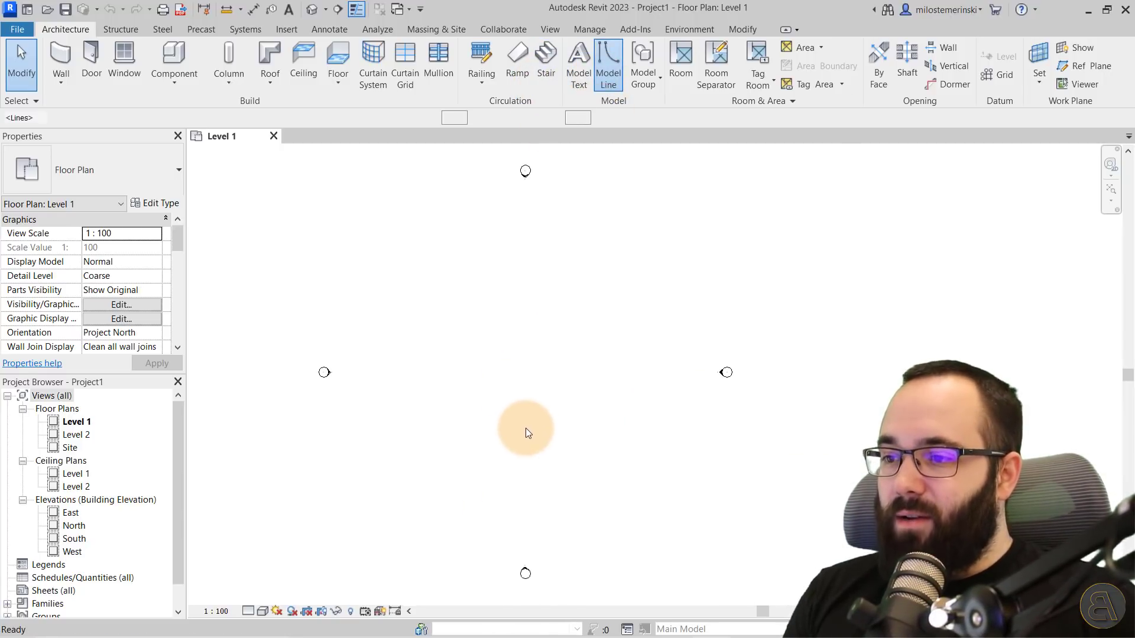
key("l")
key("i")
left_click(518, 398)
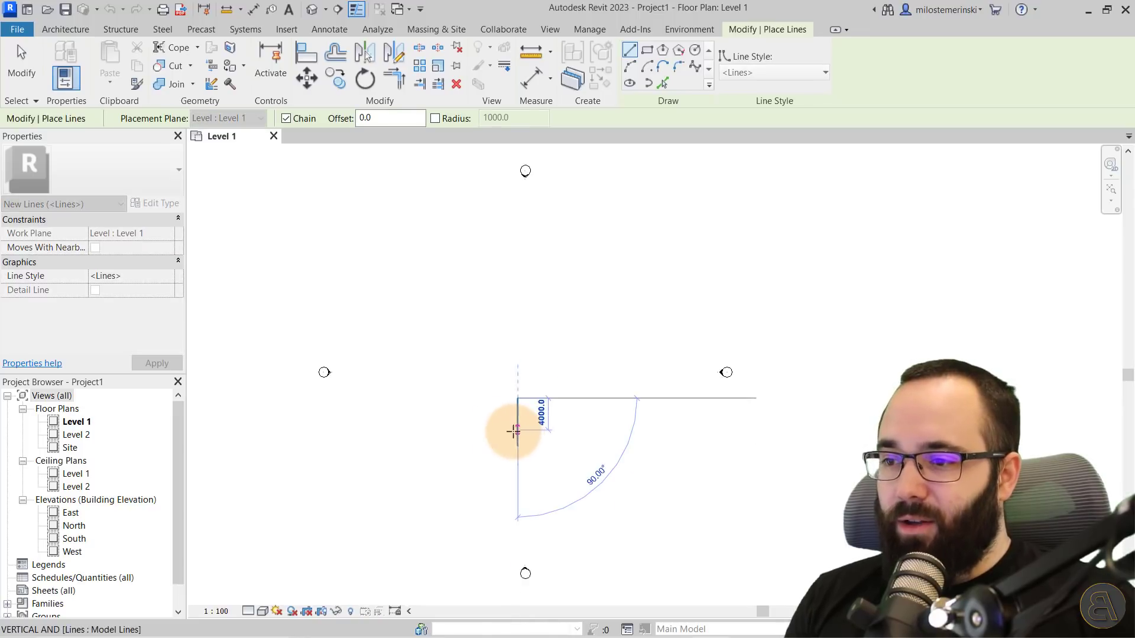
left_click(517, 446)
scroll(515, 400, "up", 3)
Add two diagonal model lines from the top of the vertical line
left_click(520, 391)
left_click(575, 337)
key("Escape")
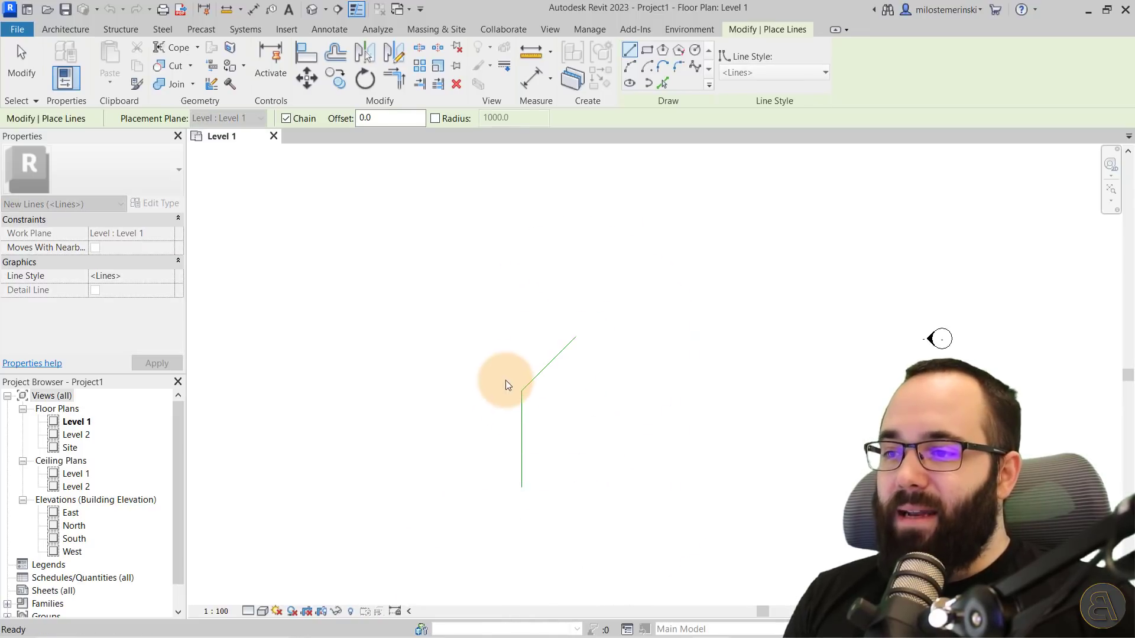
left_click(520, 388)
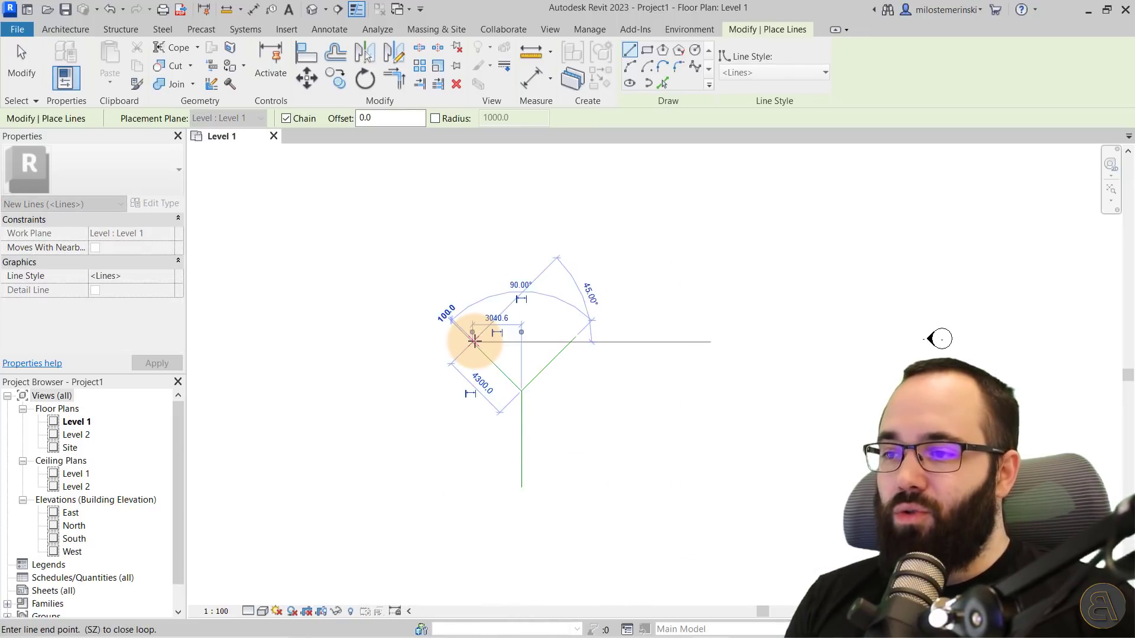
left_click(474, 341)
key("Escape")
key("Escape")
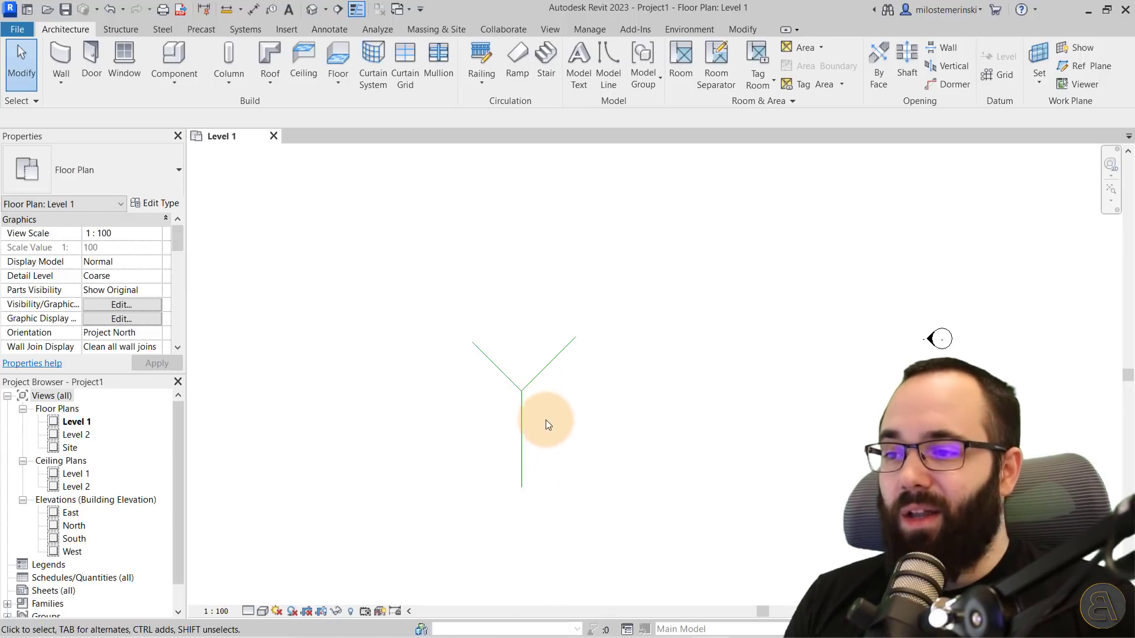
Select all three sketched model lines and delete them
left_click_drag(400, 321, 402, 324)
key("Delete")
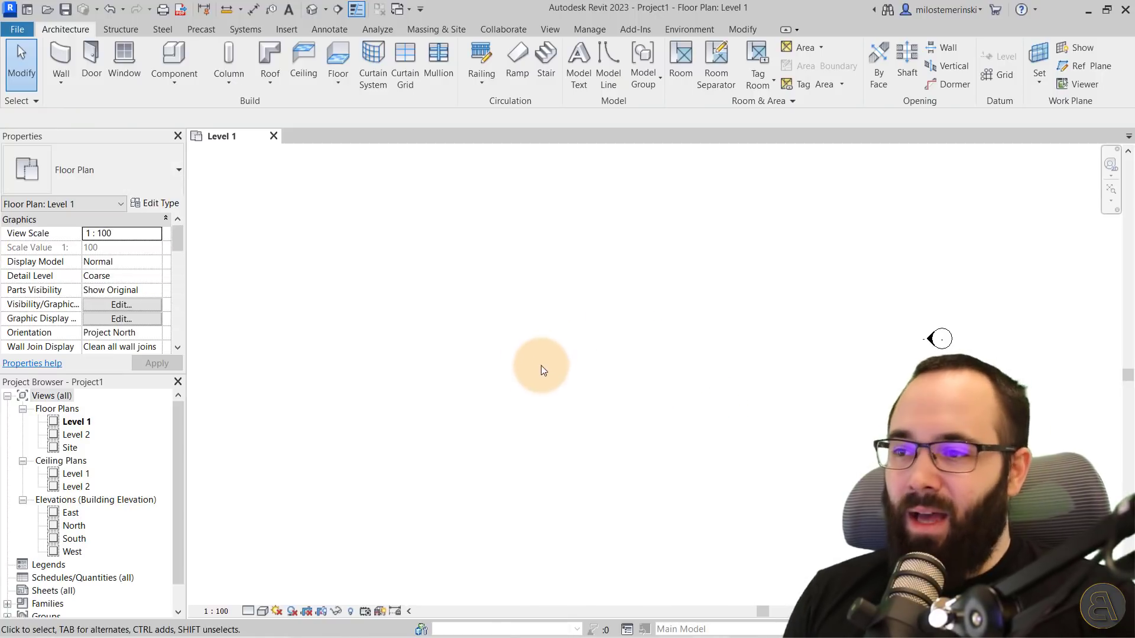
scroll(621, 295, "up", 1)
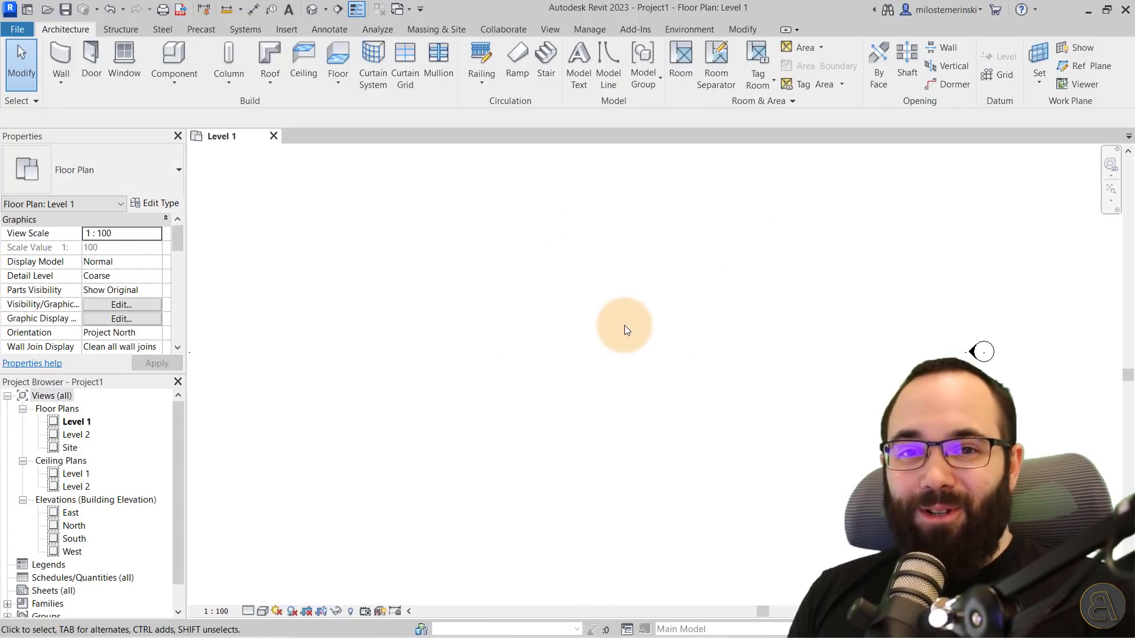
Sketch a straight 11-riser stair run followed by an angled upper run
left_click(550, 78)
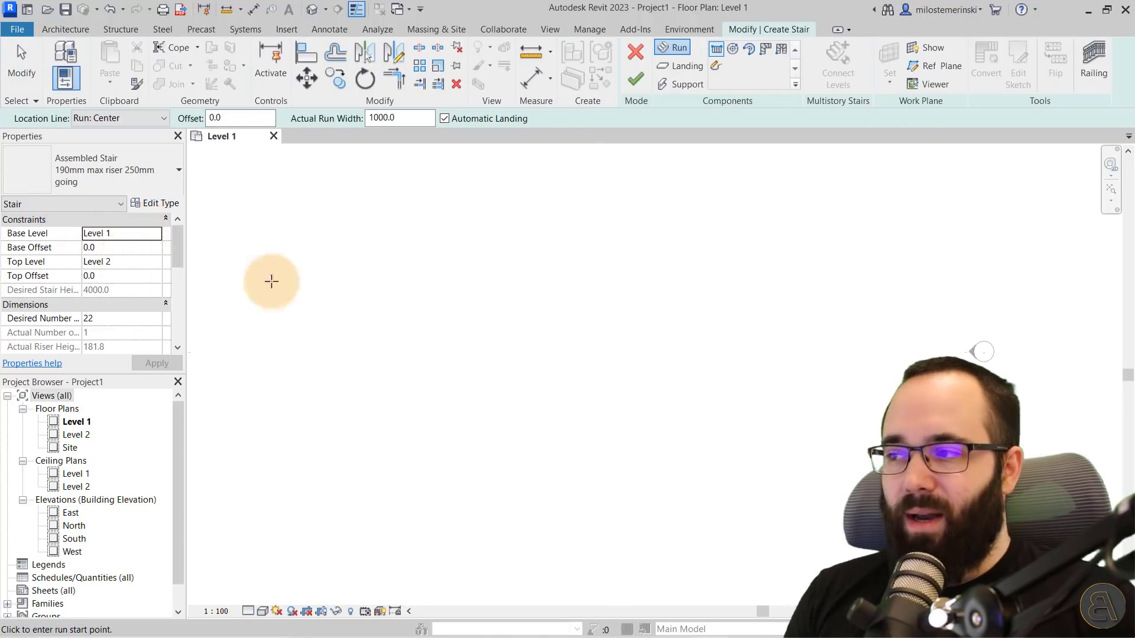
left_click(551, 418)
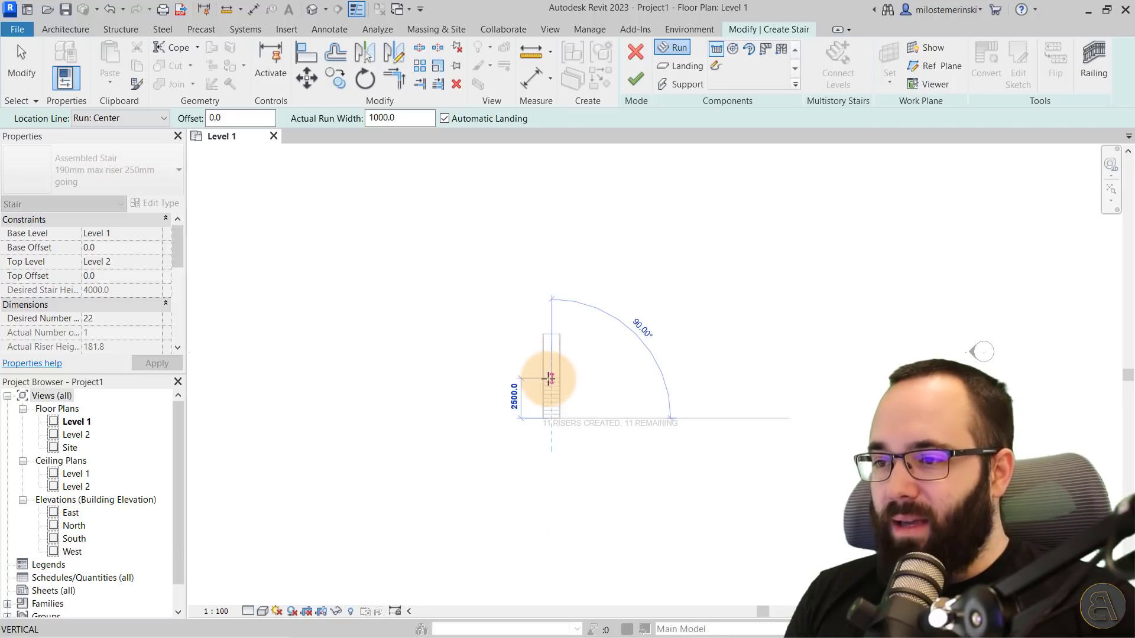
scroll(550, 379, "up", 5)
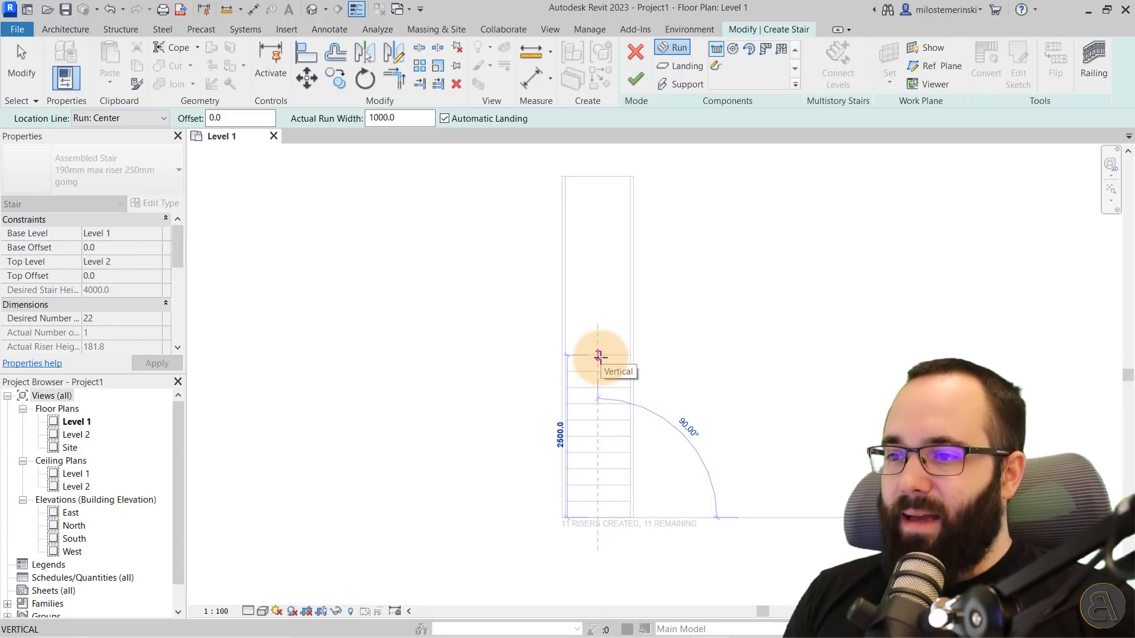
left_click(599, 356)
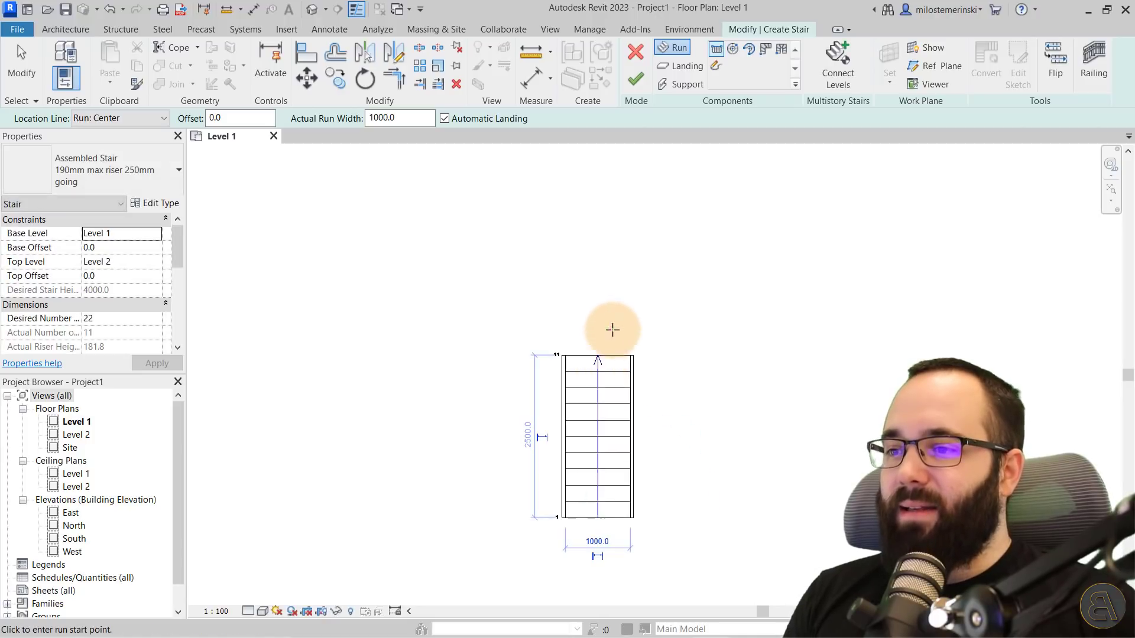
left_click(621, 282)
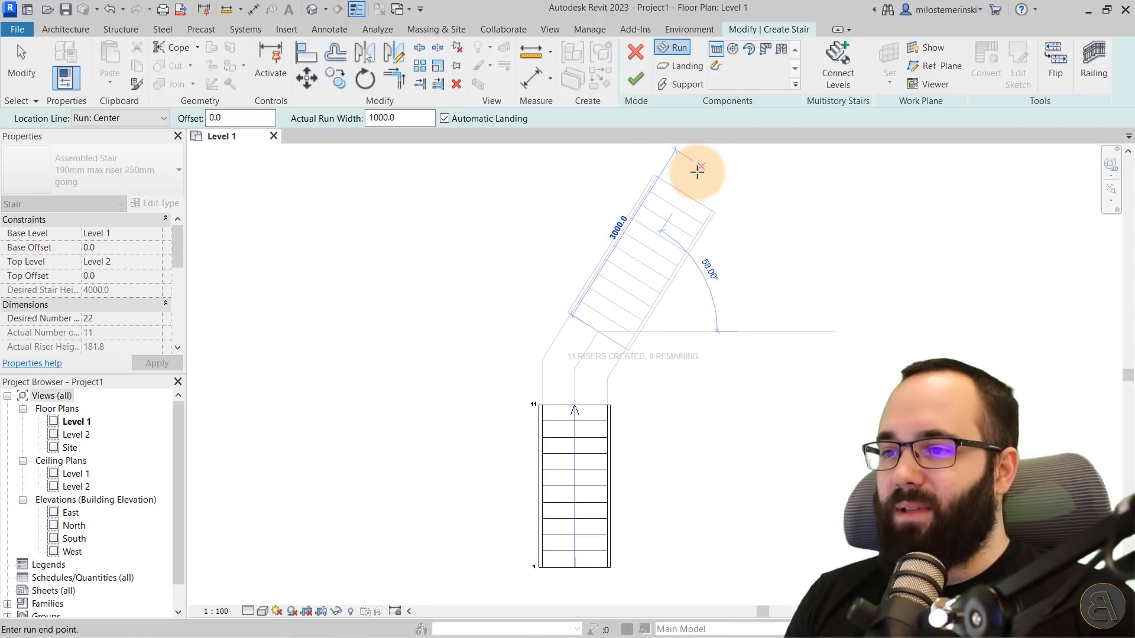
left_click(697, 171)
Mirror a copy of the angled upper run to the left across a drawn vertical axis
left_click(622, 316)
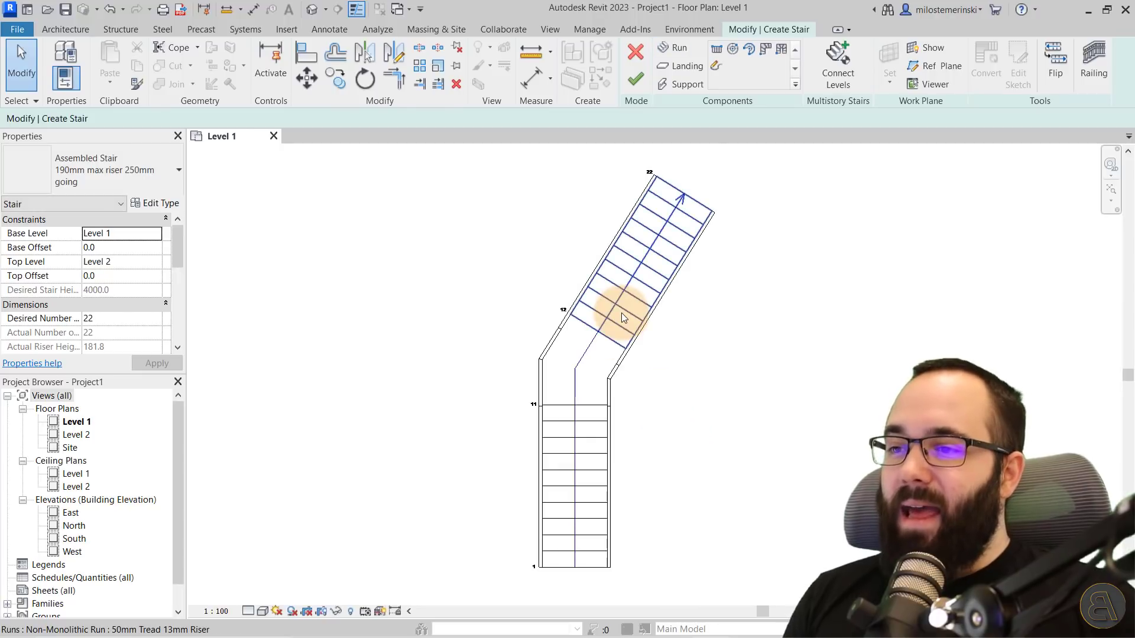
left_click(393, 52)
left_click(575, 370)
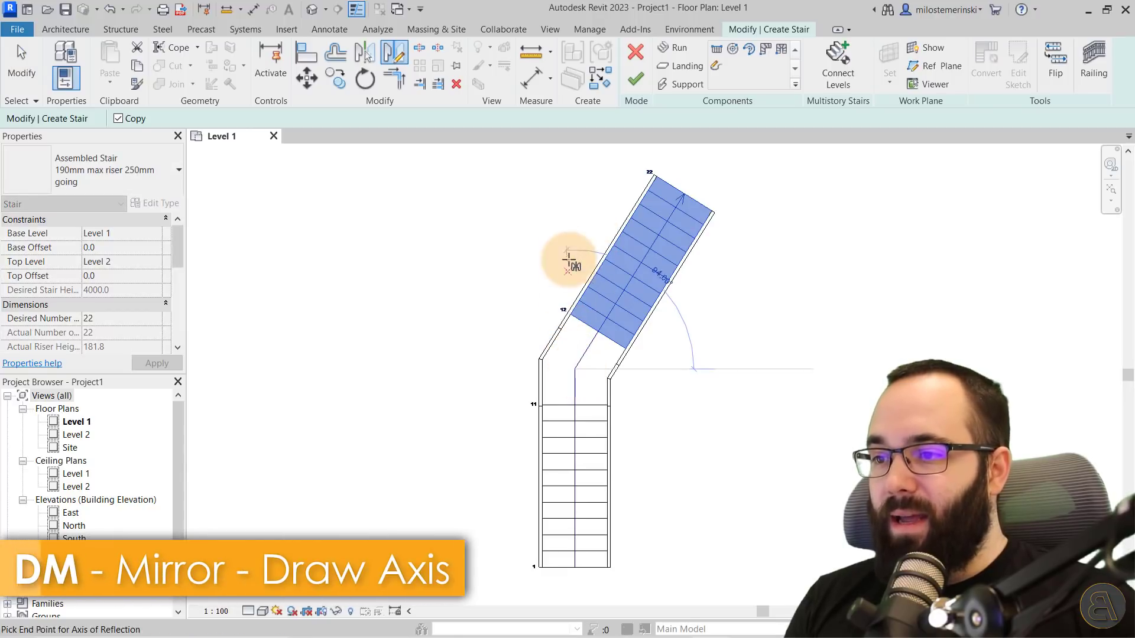
left_click(572, 225)
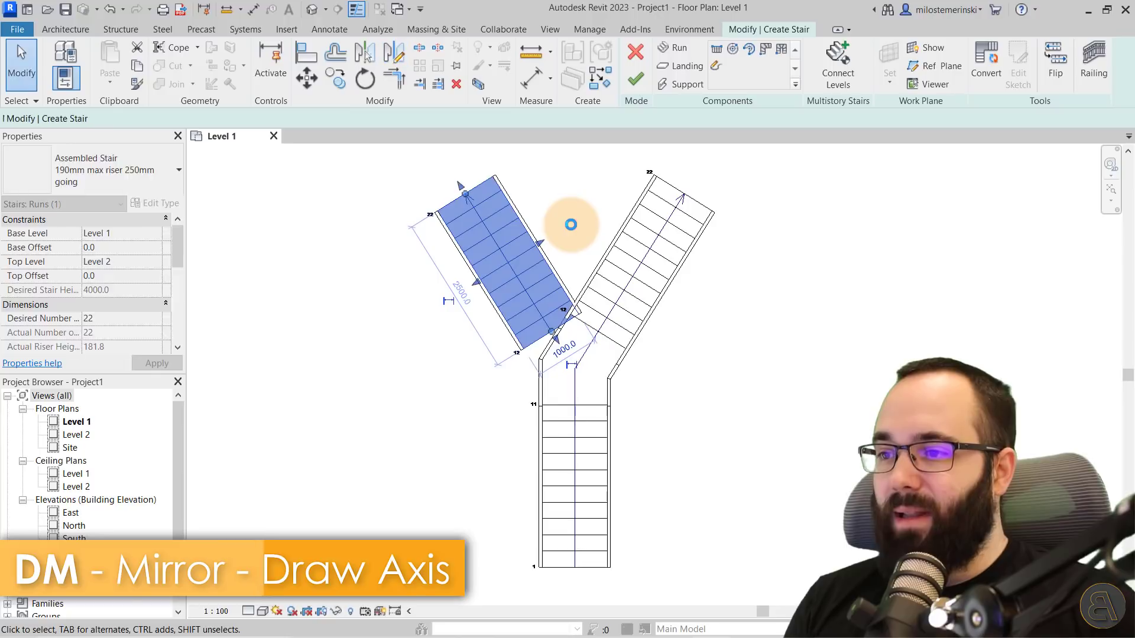
left_click(625, 426)
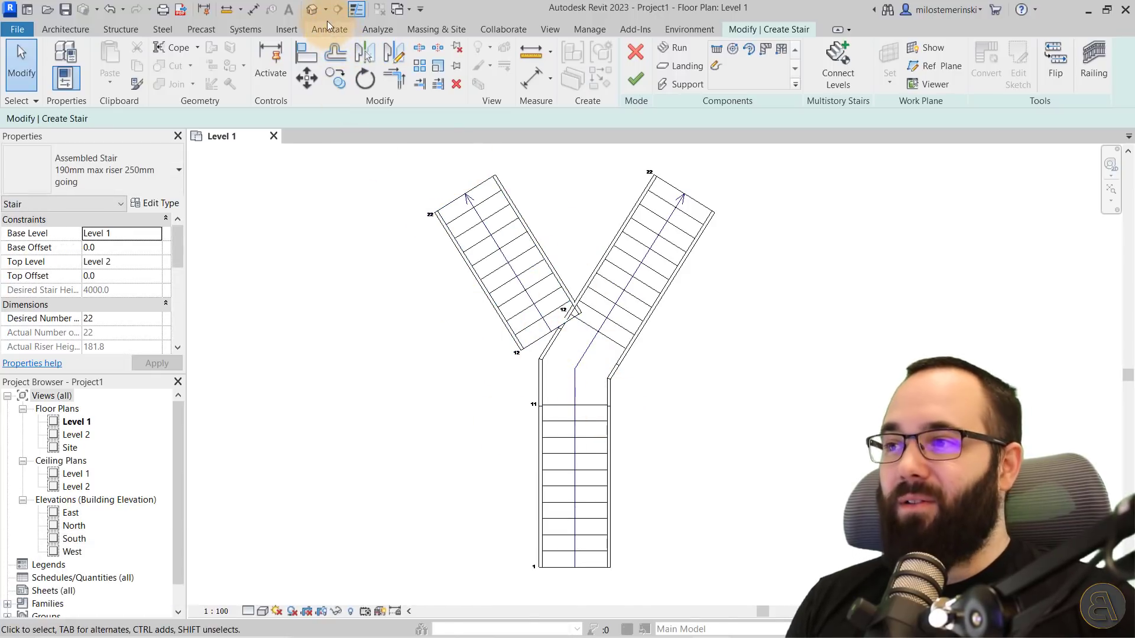
In the Default 3D View, convert the middle landing to a custom sketch and edit it
left_click(314, 10)
scroll(620, 337, "up", 6)
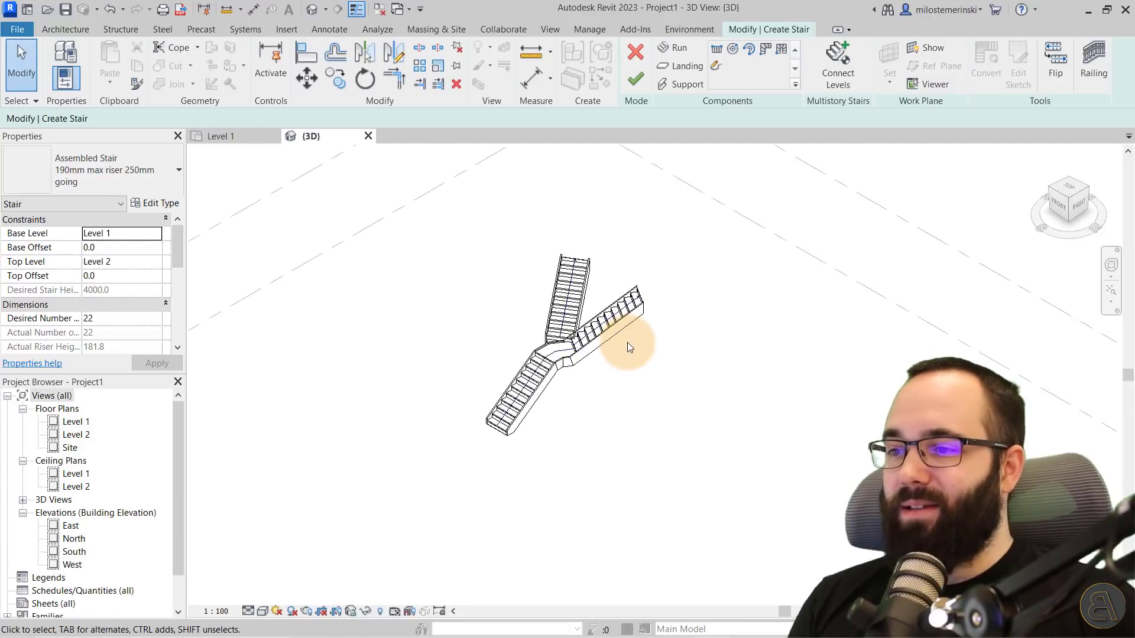
middle_click_drag(583, 423, 663, 393, "shift")
scroll(517, 391, "up", 3)
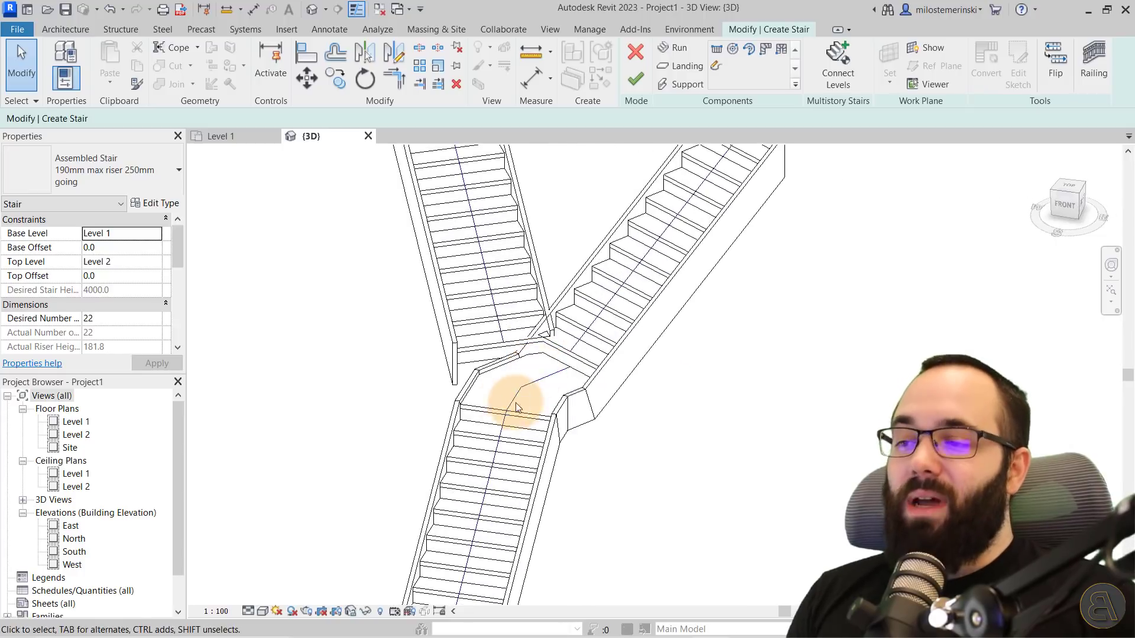
left_click(483, 374)
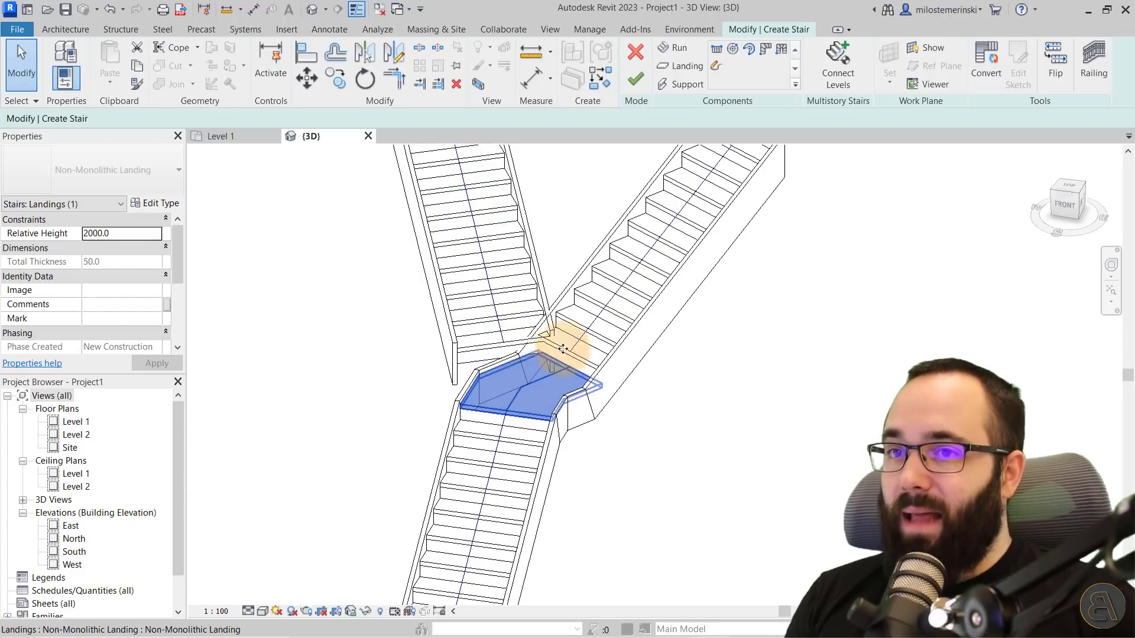
left_click(977, 70)
left_click(648, 353)
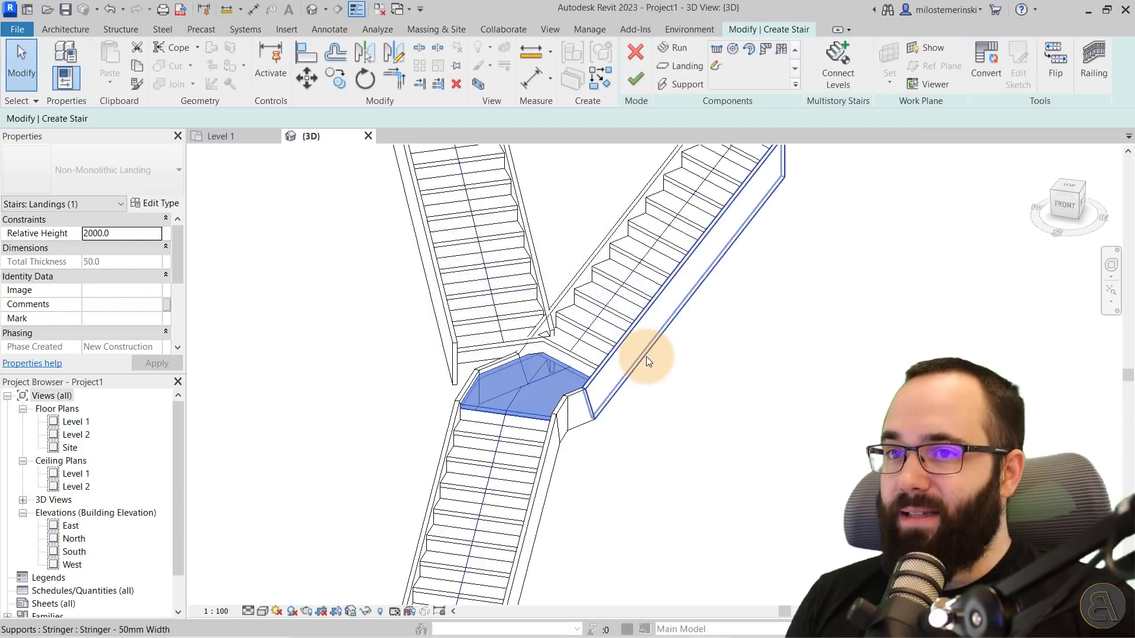
left_click(1011, 81)
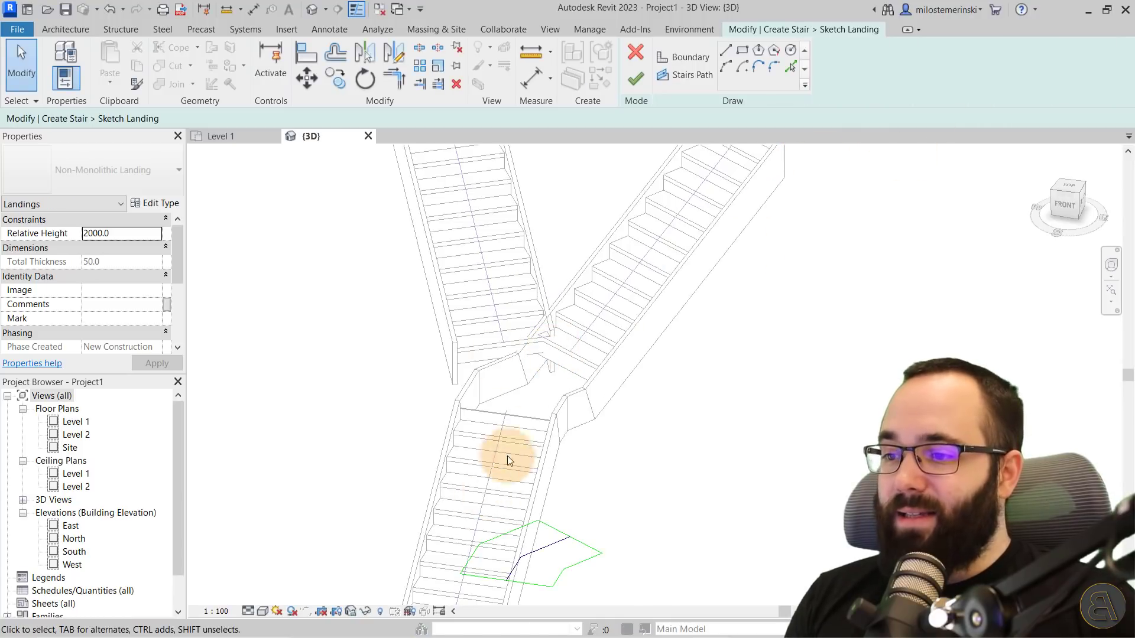
In Level 1, pick the left run's end and edge as new landing boundary lines
left_click(213, 136)
scroll(554, 340, "up", 5)
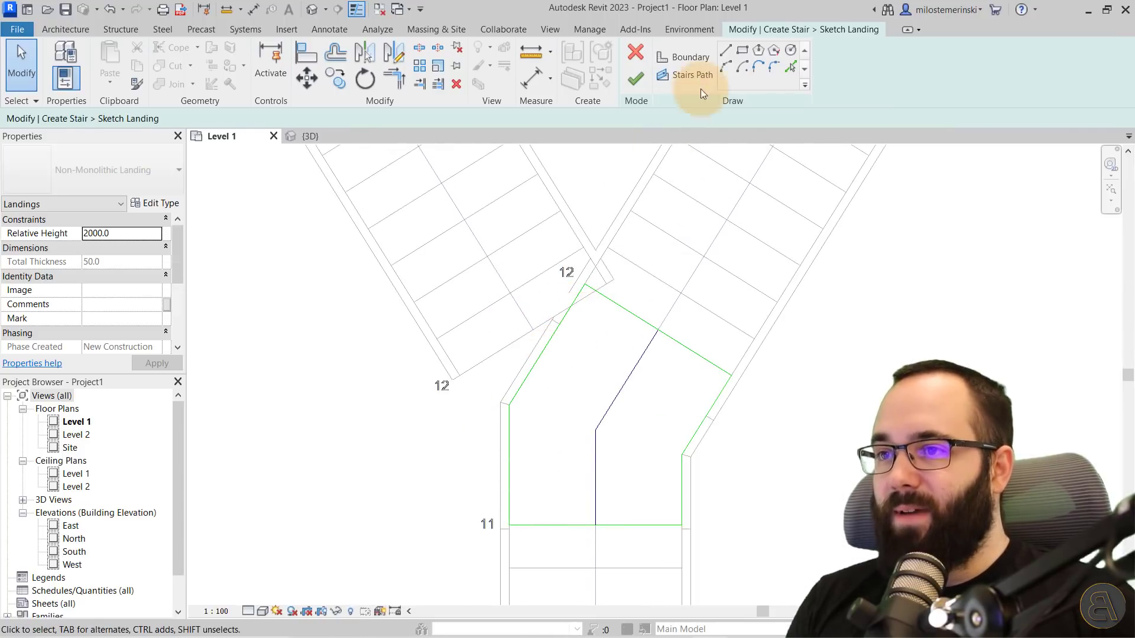
left_click(780, 72)
left_click(520, 338)
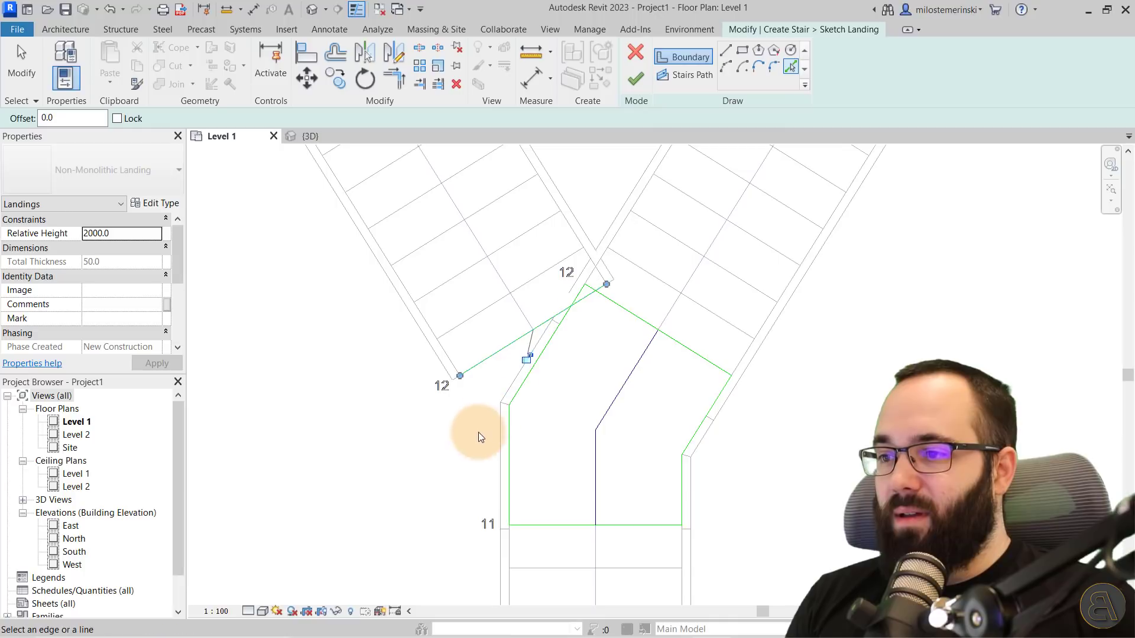
left_click(450, 369)
key("Escape")
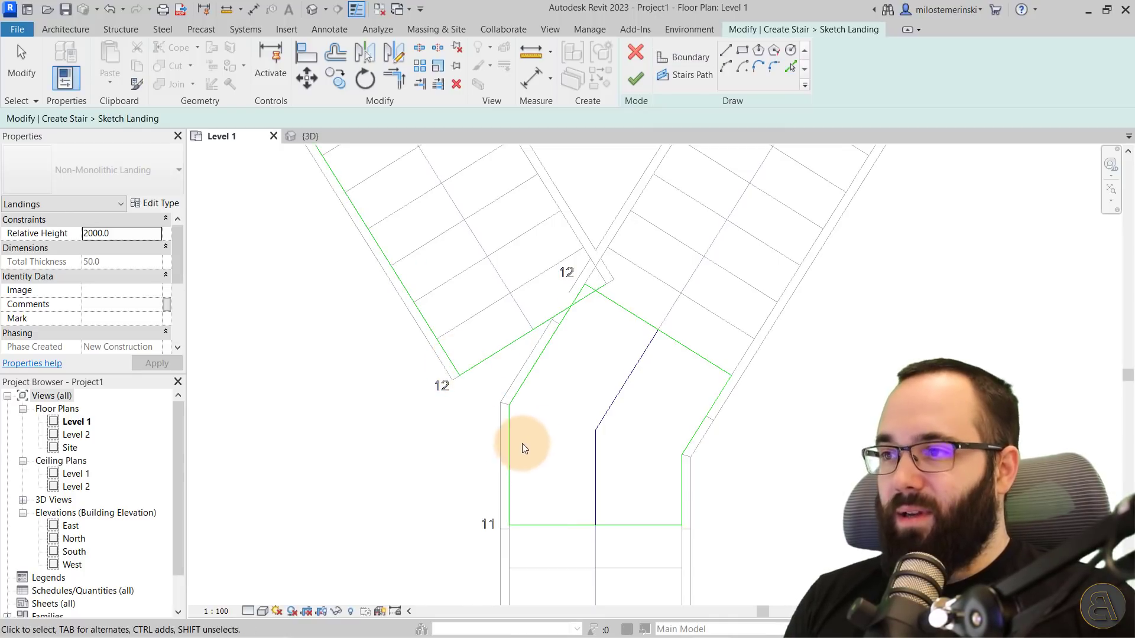
Trim the slanted boundary to the vertical one with TR and delete the extra line
key("t")
key("r")
left_click(440, 352)
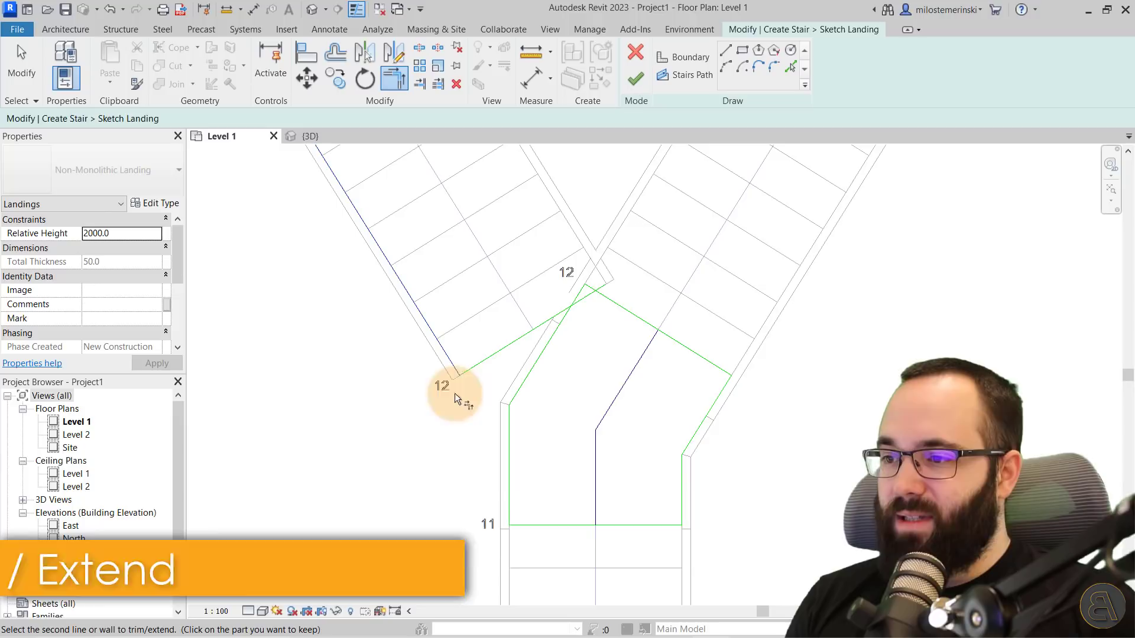
left_click(509, 512)
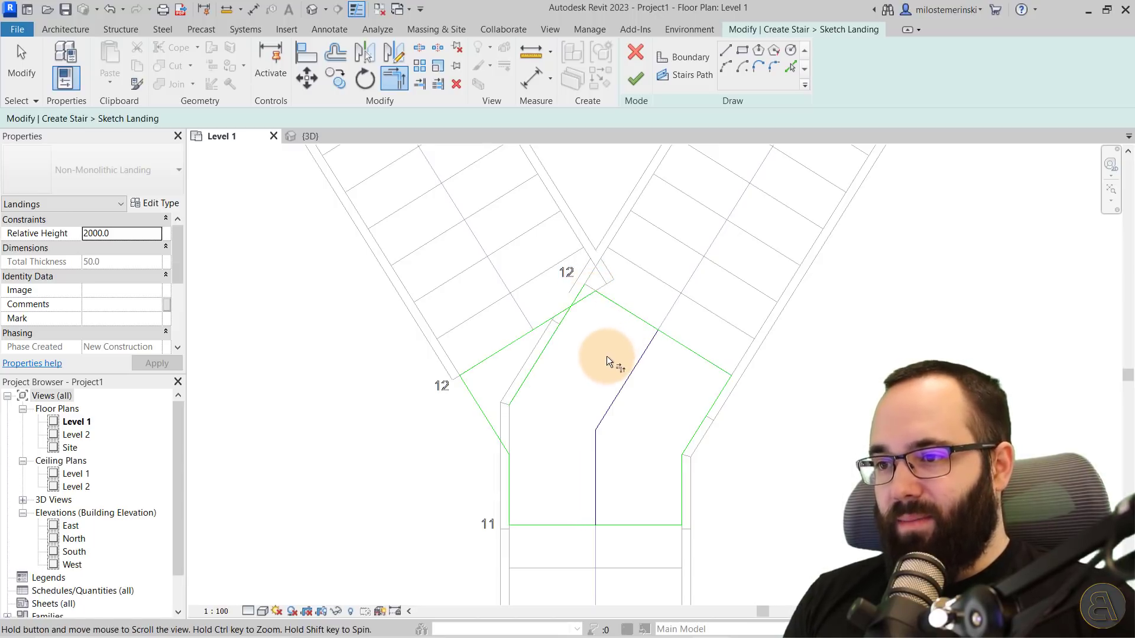
middle_click_drag(607, 356, 610, 336)
key("Escape")
left_click_drag(569, 377, 518, 349)
key("Delete")
Check the five-sided landing sketch in 3D and finish edit mode
scroll(590, 360, "down", 1)
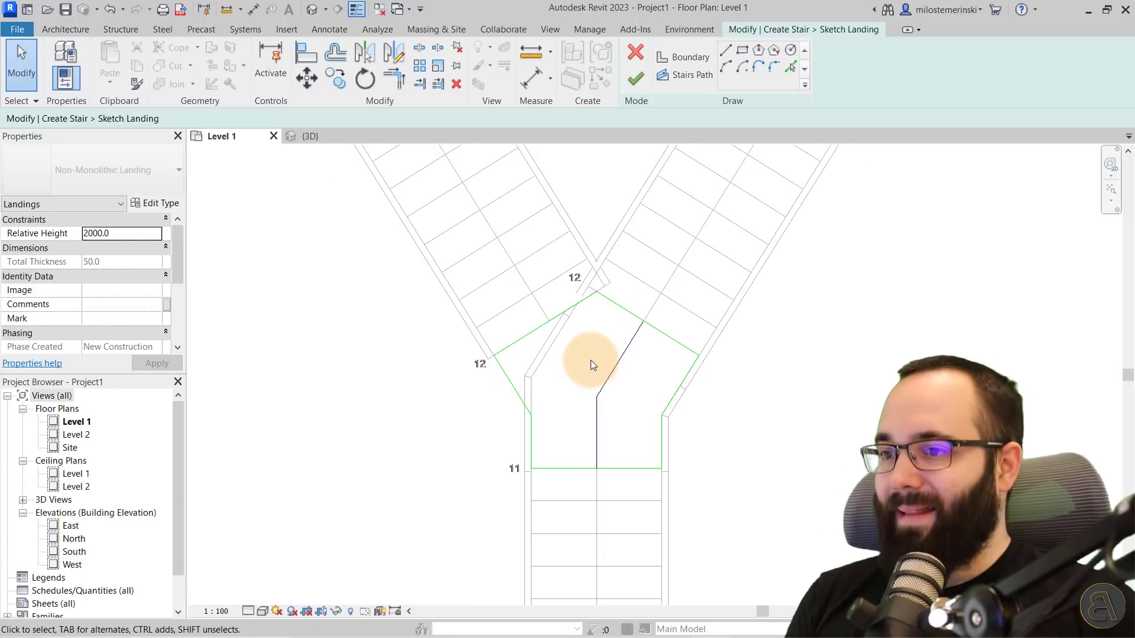
middle_click_drag(591, 360, 597, 350)
left_click(310, 136)
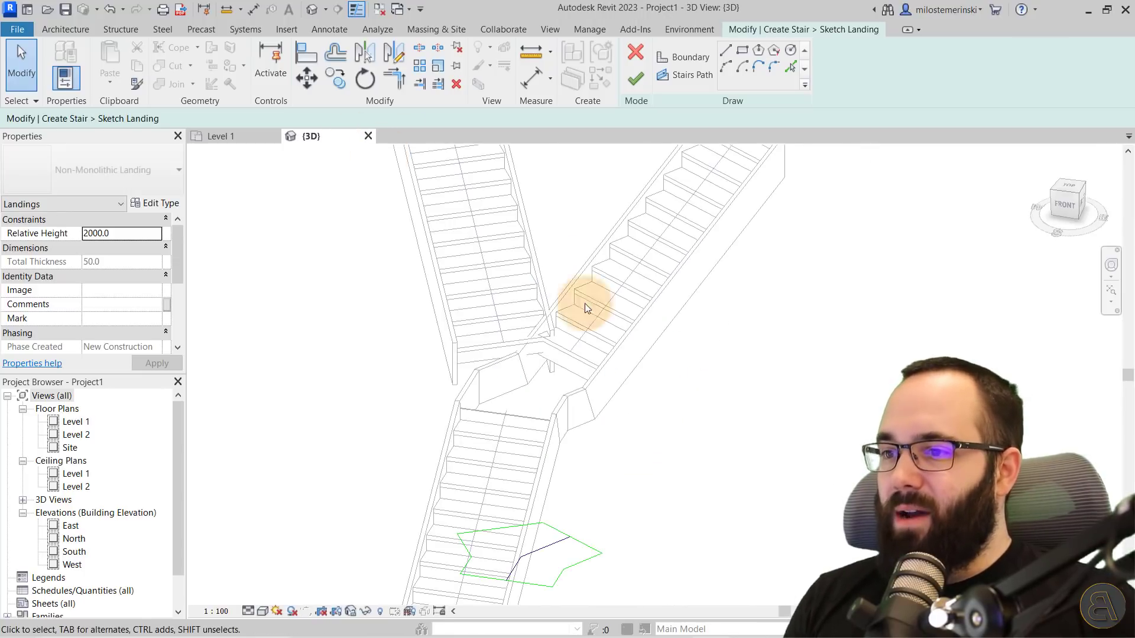
mouse_move(585, 306)
middle_mouse_down("shift")
mouse_move(676, 496)
mouse_move(575, 520)
middle_mouse_up("shift")
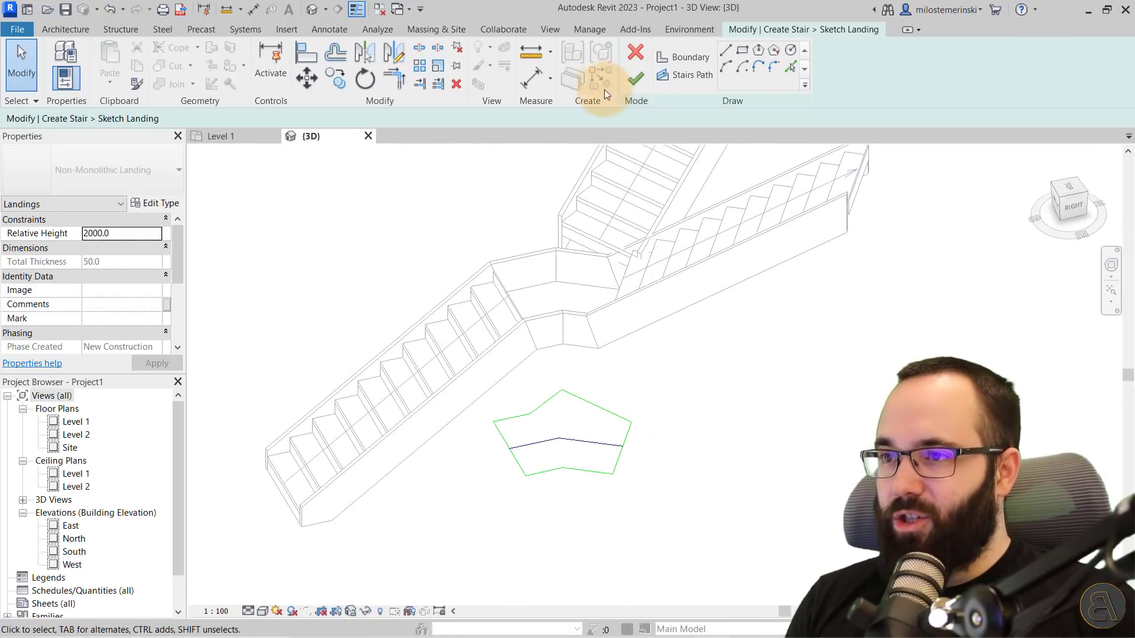
left_click(631, 82)
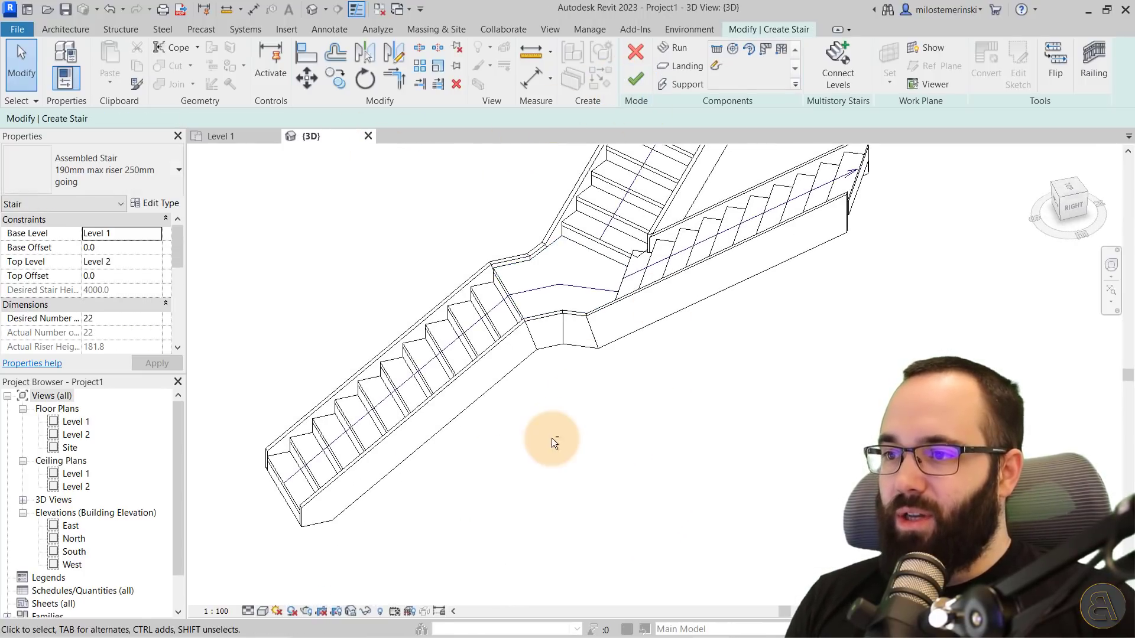
Orbit the 3D stair, inspecting the landing and upper runs, ending with the right run selected
mouse_move(552, 438)
middle_mouse_down("shift")
mouse_move(680, 439)
mouse_move(729, 425)
middle_mouse_up("shift")
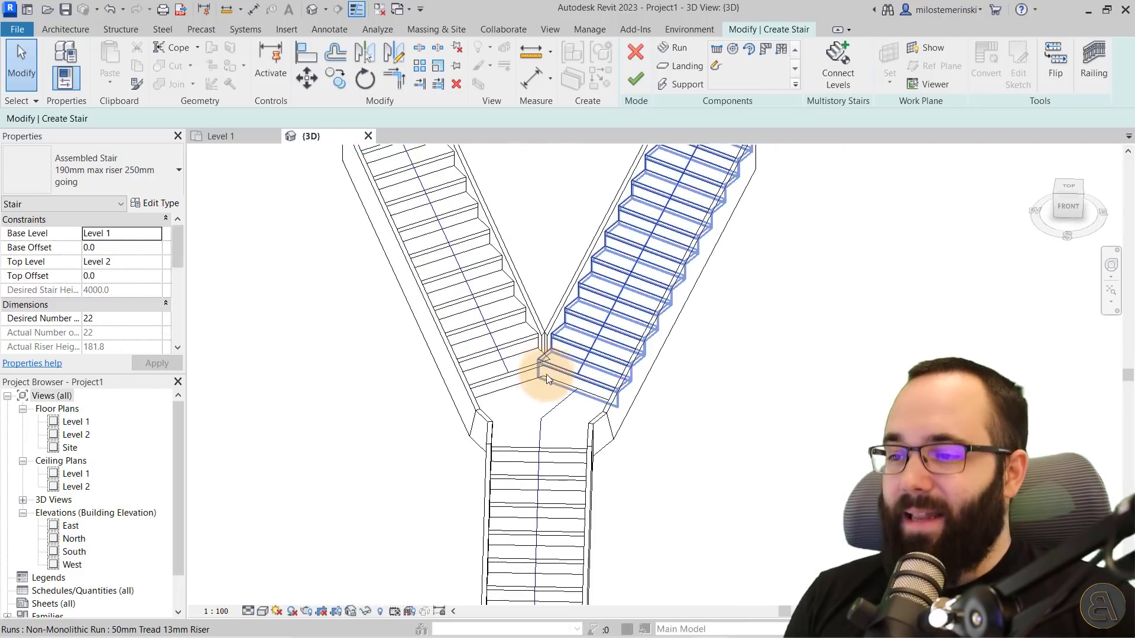
left_click(530, 384)
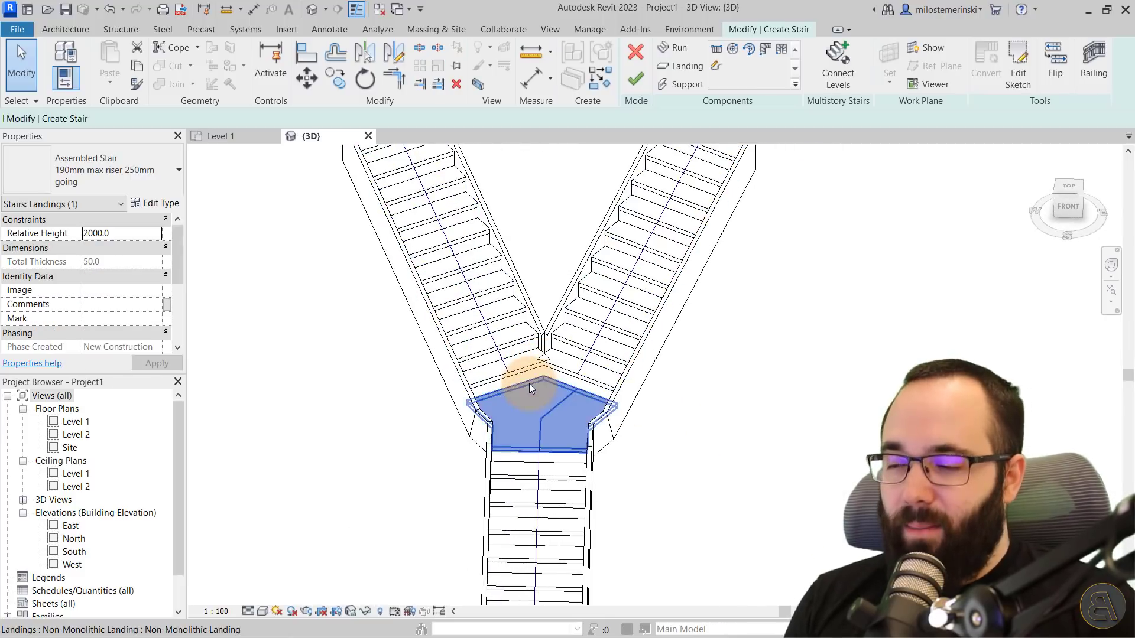
key("Escape")
left_click(558, 364)
middle_click_drag(555, 396, 533, 435, "shift")
left_click(496, 353)
left_click(535, 343)
scroll(533, 435, "up", 2)
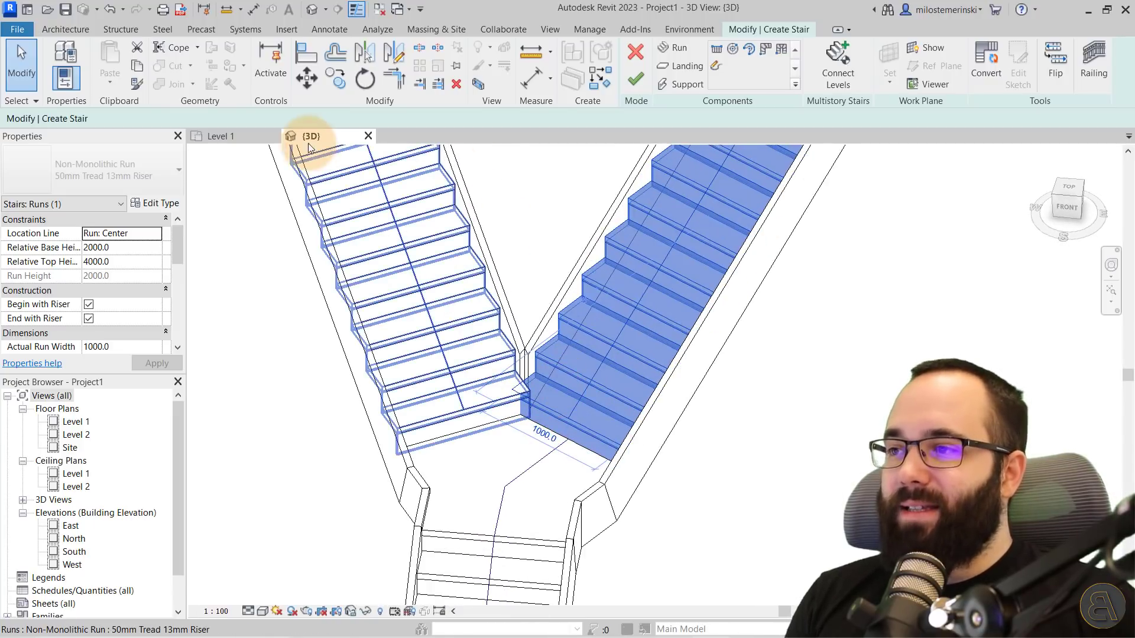
In Level 1, convert the right upper run to a custom sketch and edit it
left_click(242, 140)
middle_click_drag(621, 303, 608, 367)
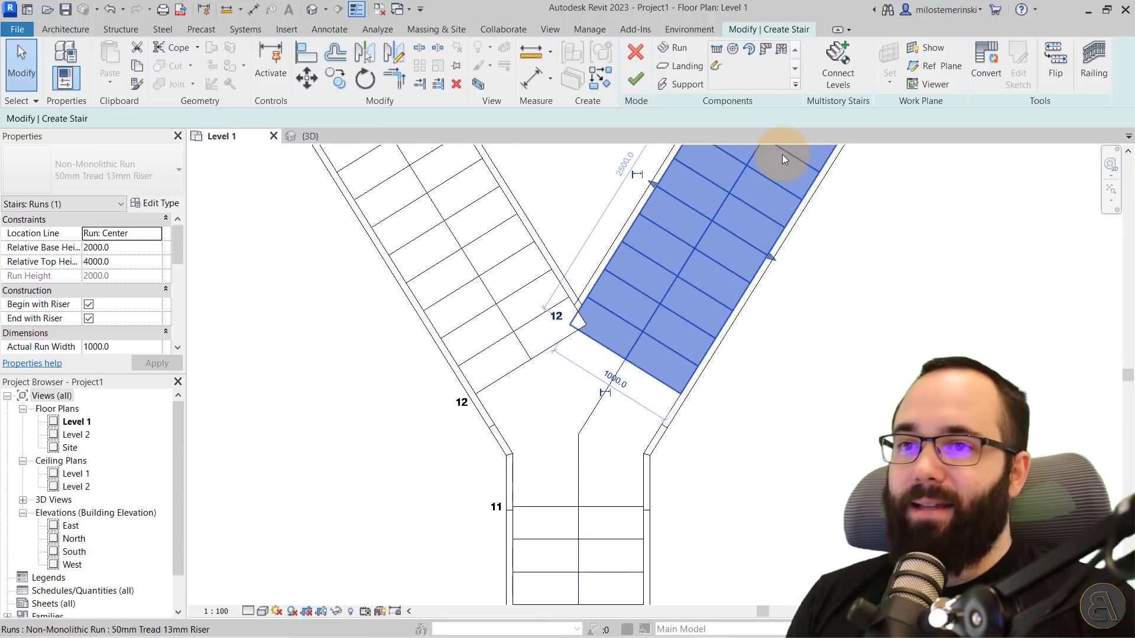
left_click(985, 62)
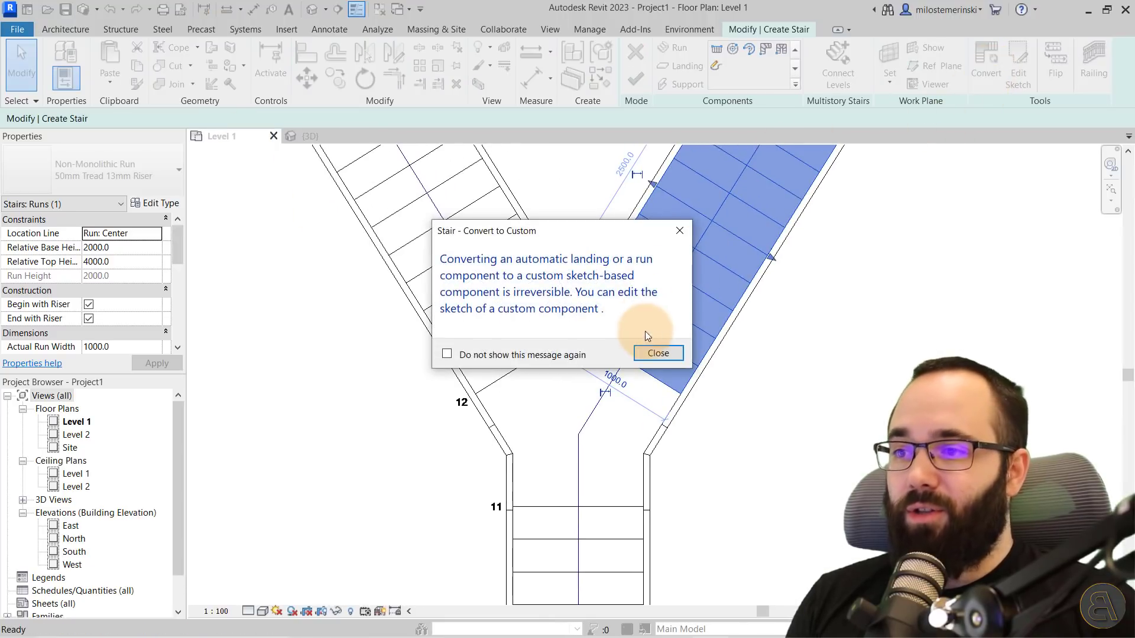
left_click(656, 353)
scroll(626, 273, "up", 3)
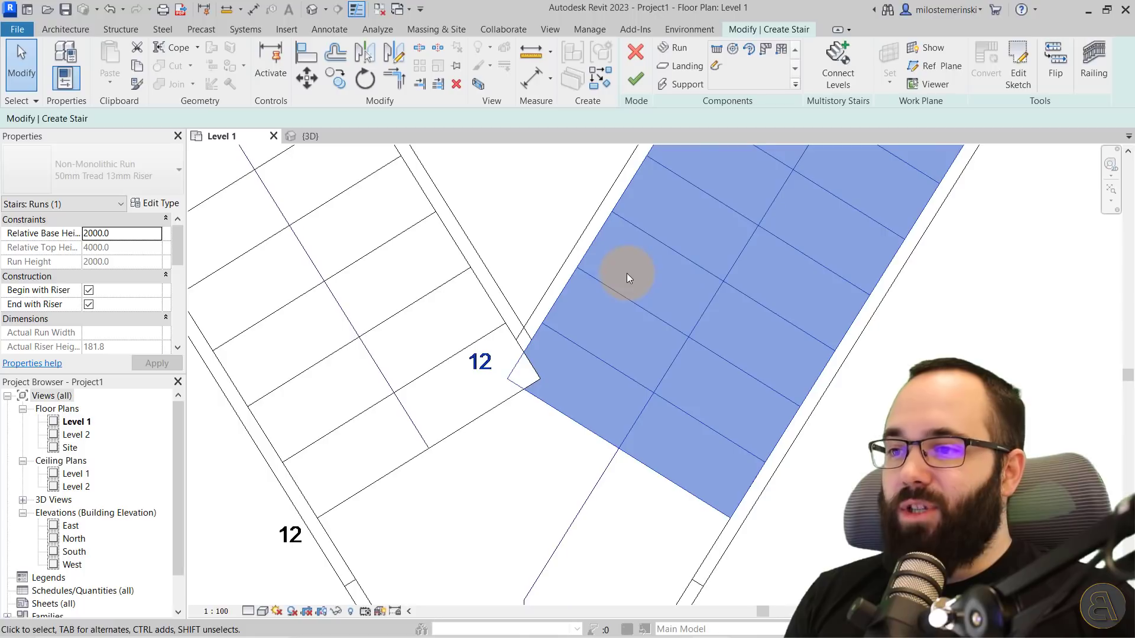
left_click(1017, 65)
scroll(598, 346, "up", 3)
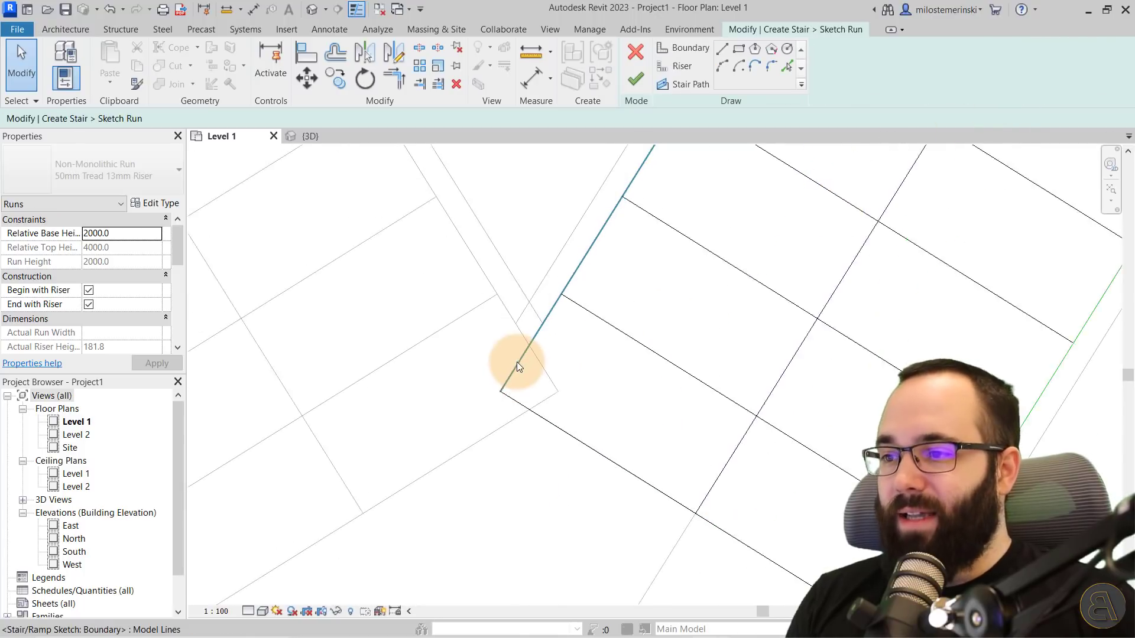
mouse_move(519, 367)
middle_mouse_down()
mouse_move(560, 371)
mouse_move(574, 348)
middle_mouse_up()
Add a short vertical boundary segment, stretch the end riser along it, and finish
left_click(722, 52)
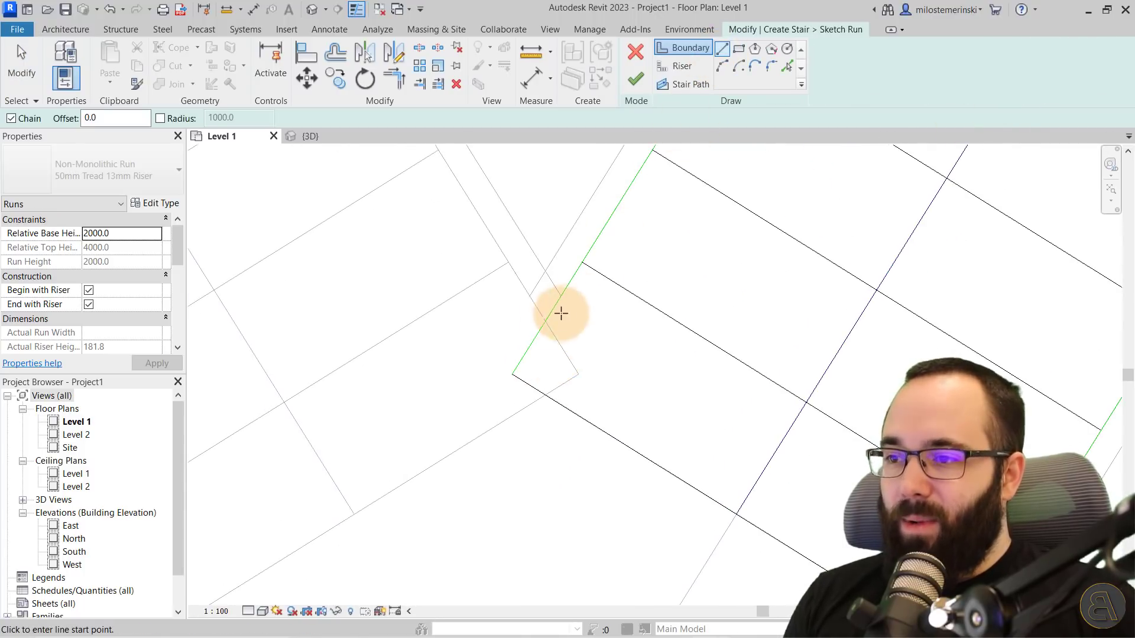
left_click(545, 321)
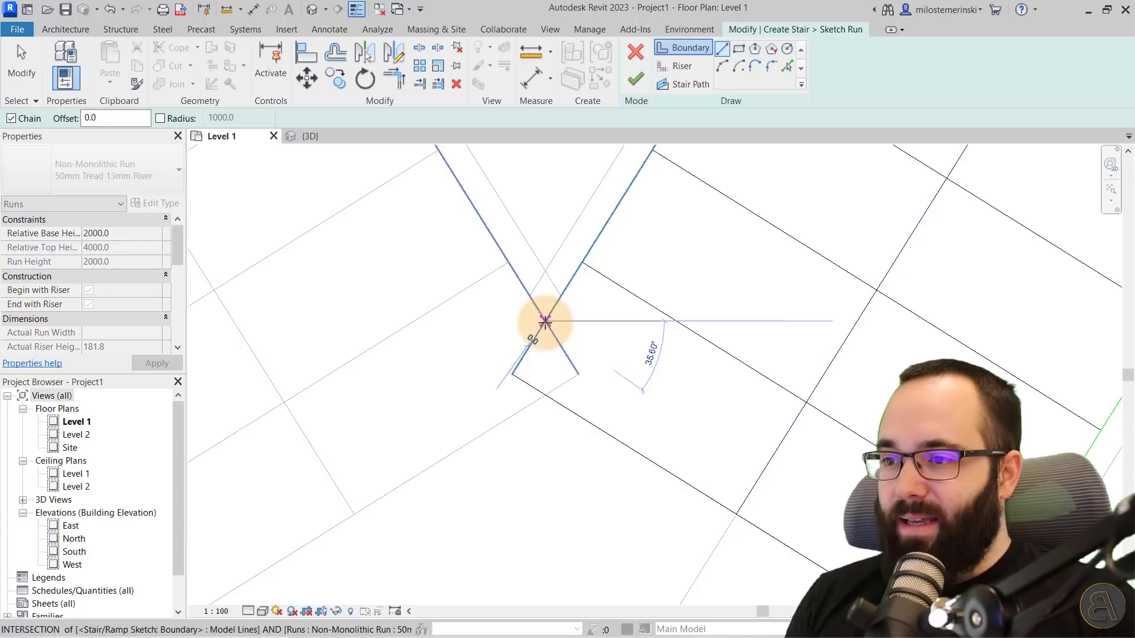
left_click(544, 391)
key("Escape")
key("Escape")
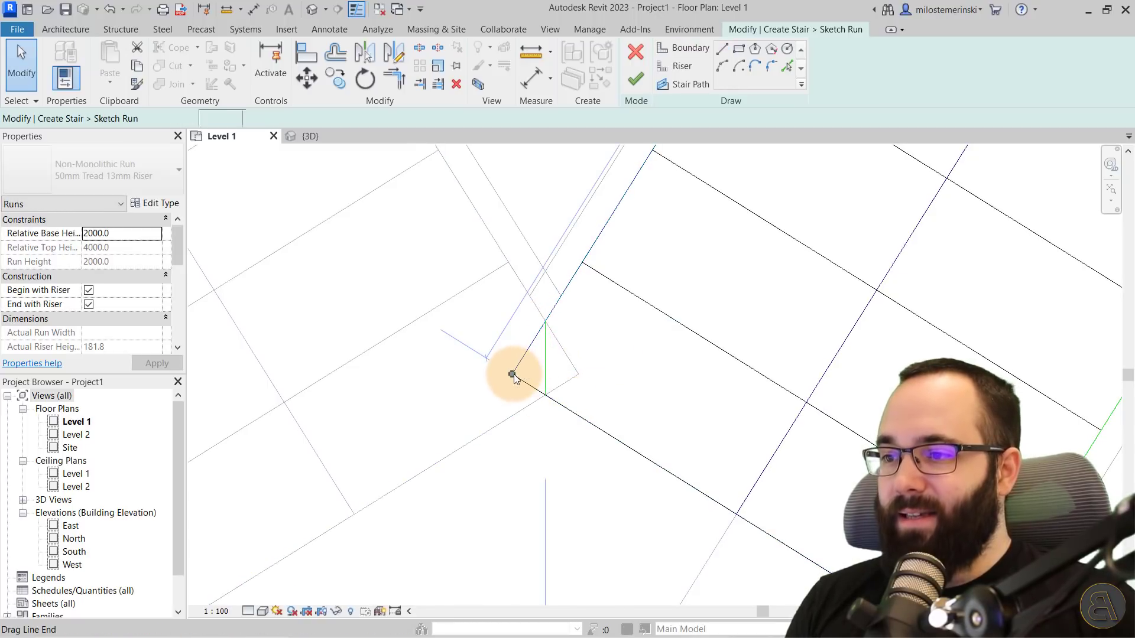
left_click(547, 324)
left_click(553, 398)
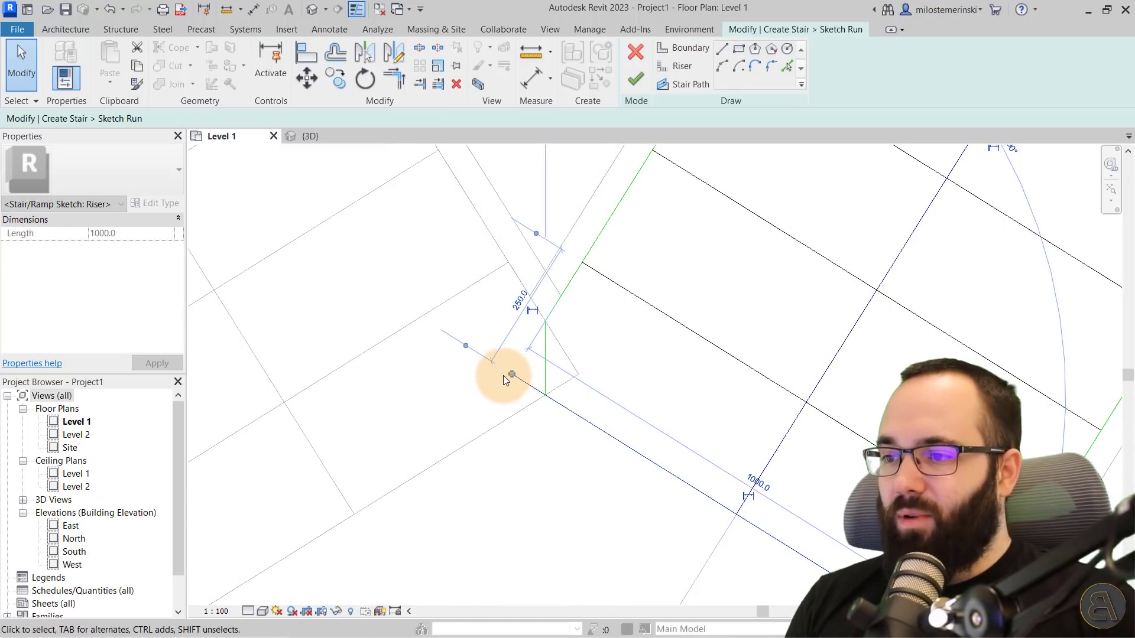
left_click_drag(511, 374, 549, 393)
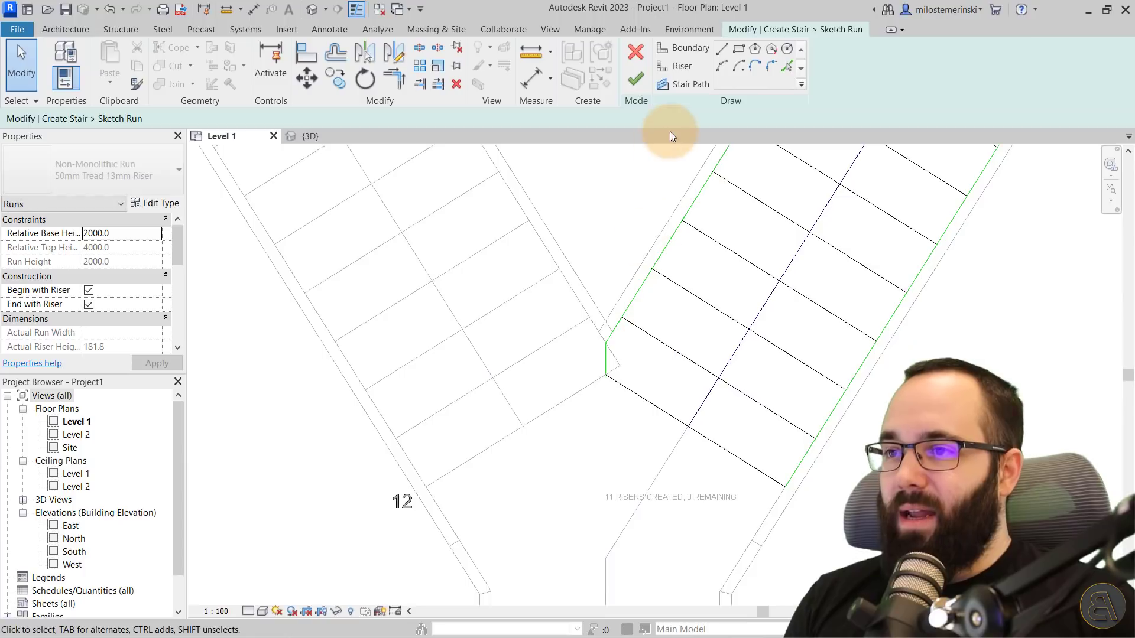
left_click(635, 74)
Convert the left upper run to a custom sketched run
left_click(615, 219)
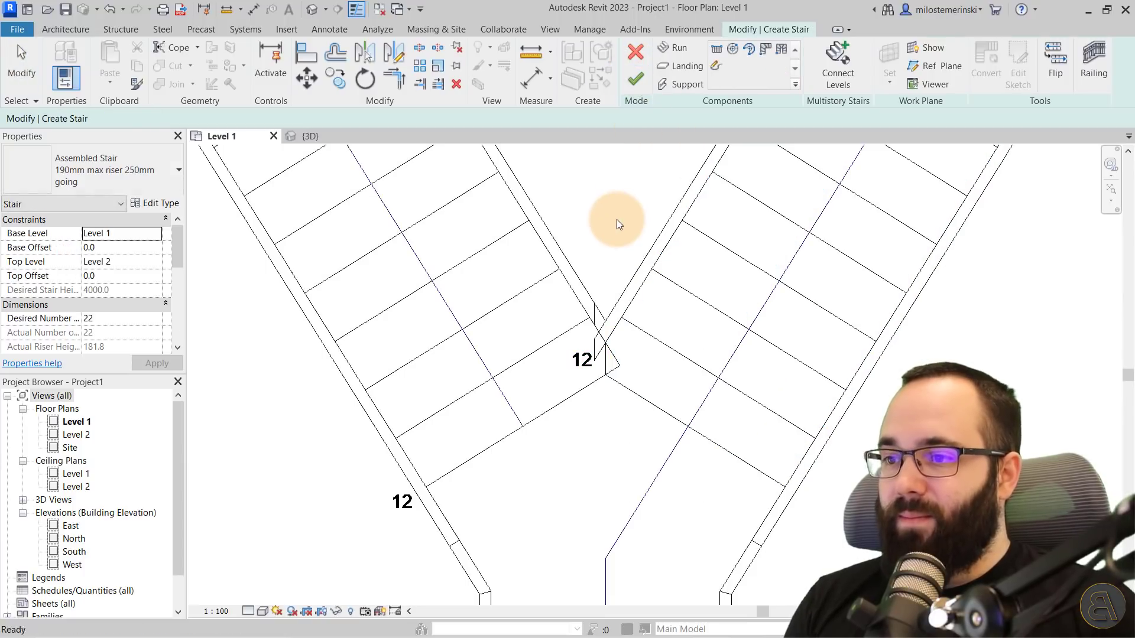
left_click(569, 392)
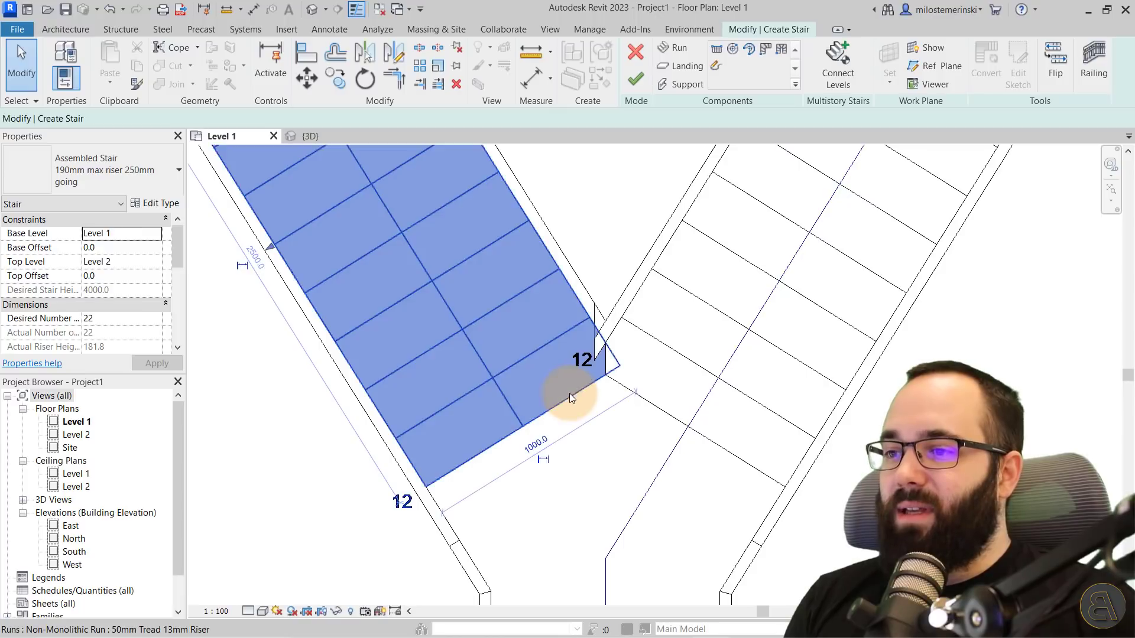
left_click(986, 66)
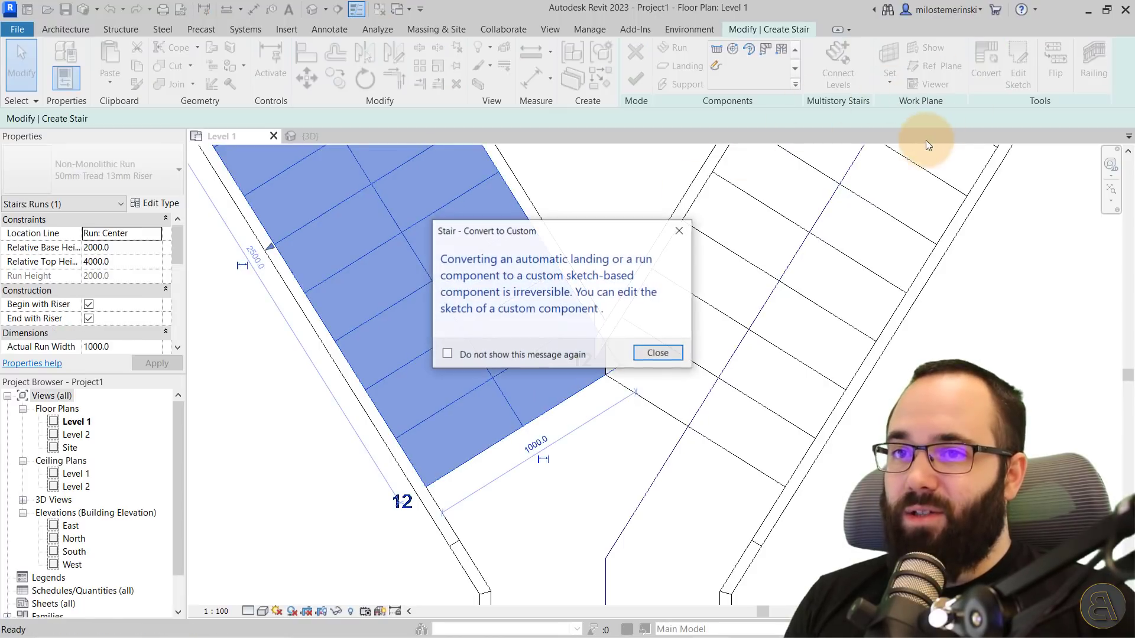
left_click(657, 353)
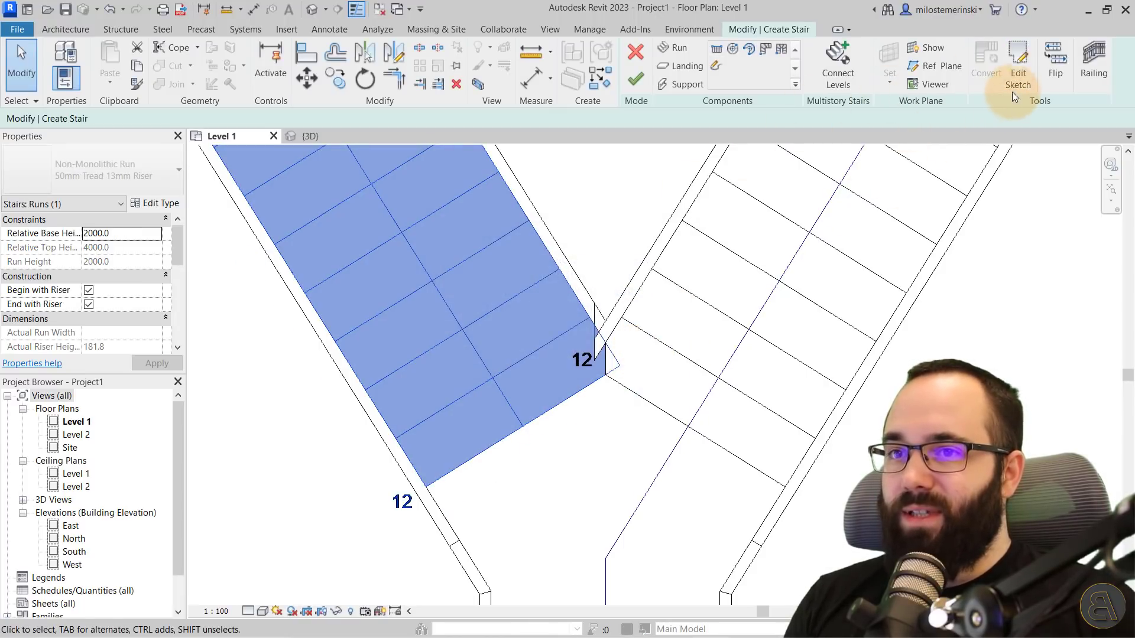
scroll(615, 340, "up", 2)
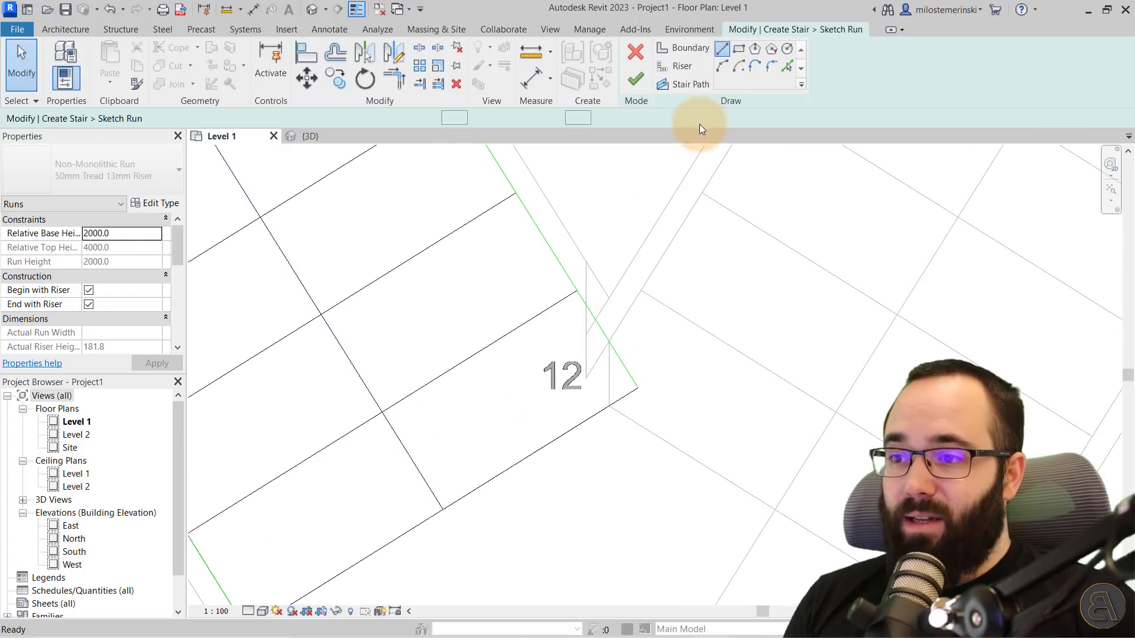
Pull the left run's inner boundary endpoint down to the junction corner and finish the sketch
left_click(609, 342)
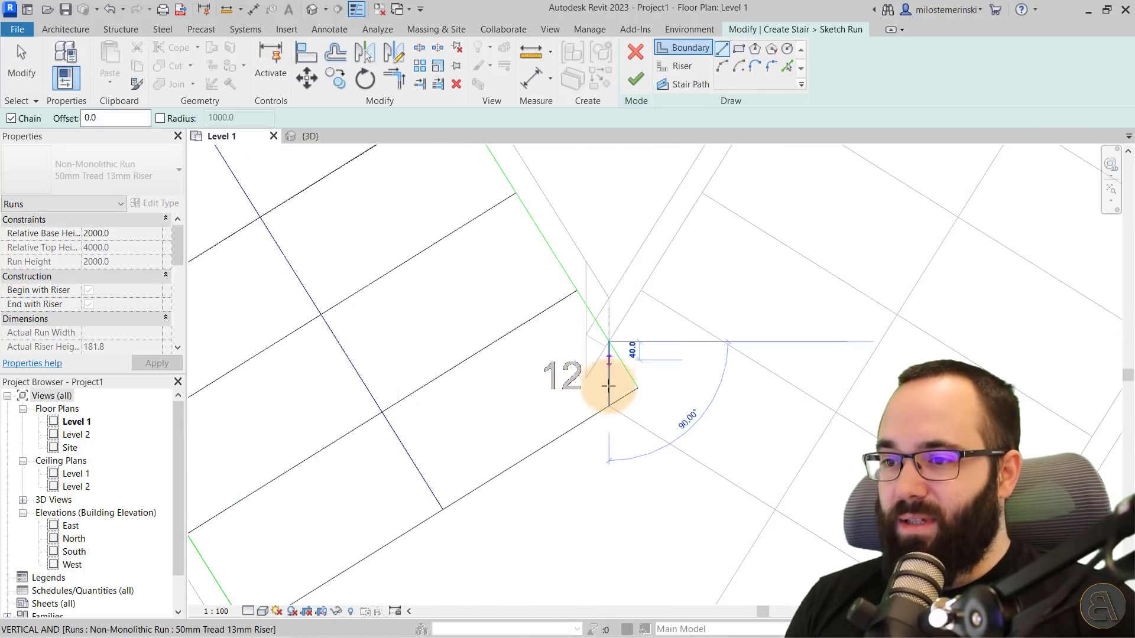
key("Escape")
key("Escape")
left_click(610, 336)
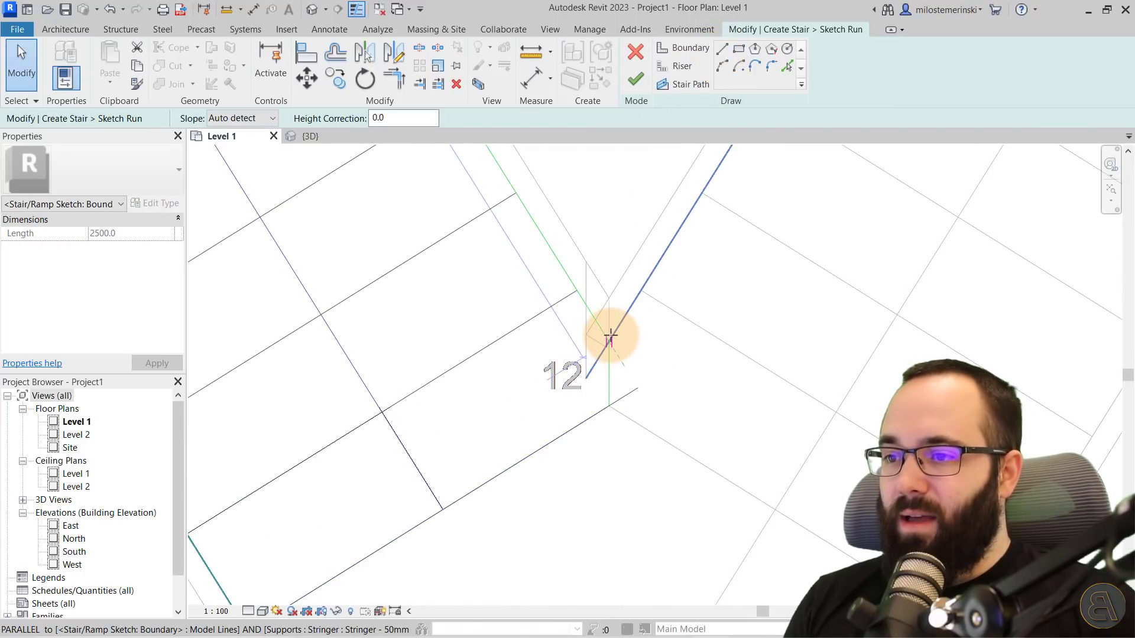
key("Escape")
left_click_drag(632, 389, 609, 406)
left_click(635, 78)
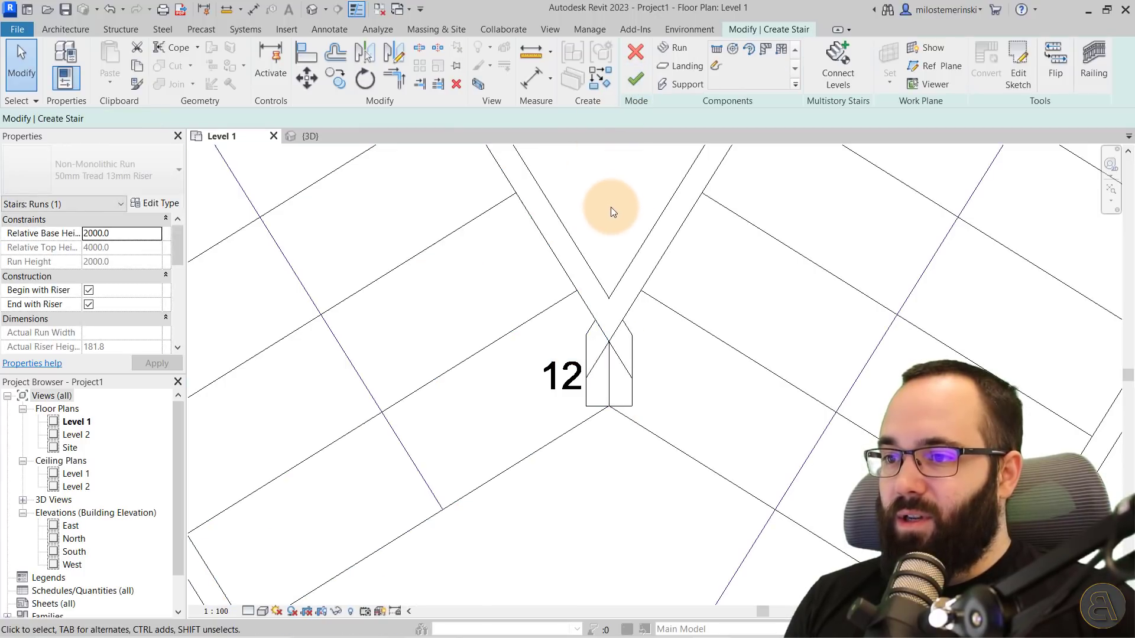
left_click(296, 137)
Orbit around the stair in 3D to inspect the stringer at the landing
middle_click_drag(545, 226, 568, 305, "shift")
scroll(567, 304, "up", 3)
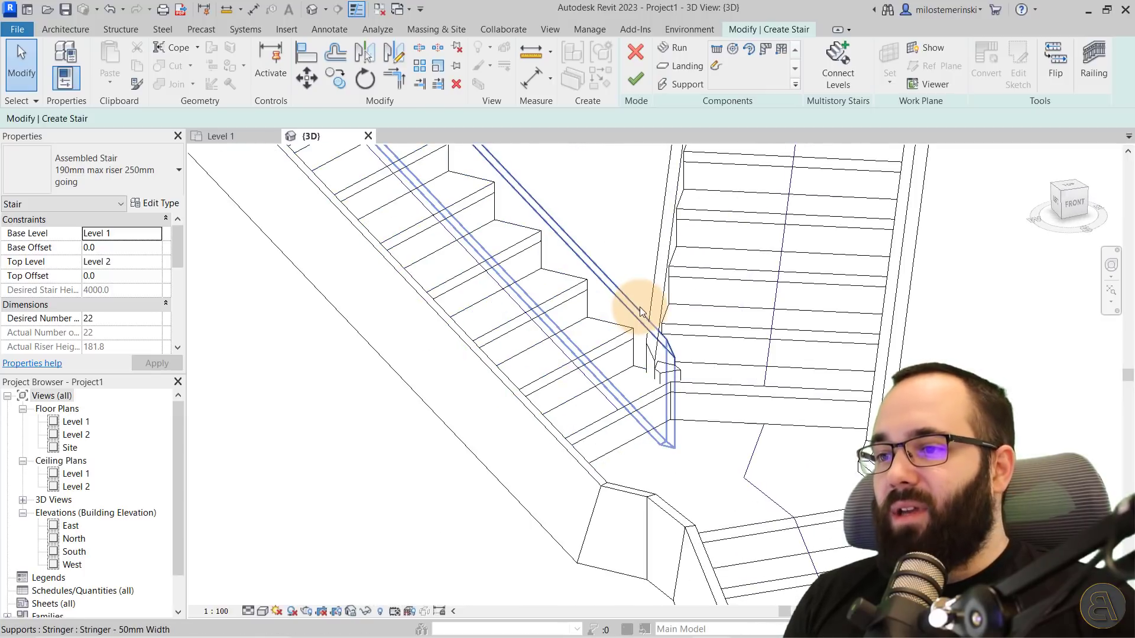
left_click(636, 315)
middle_click_drag(659, 299, 723, 401, "shift")
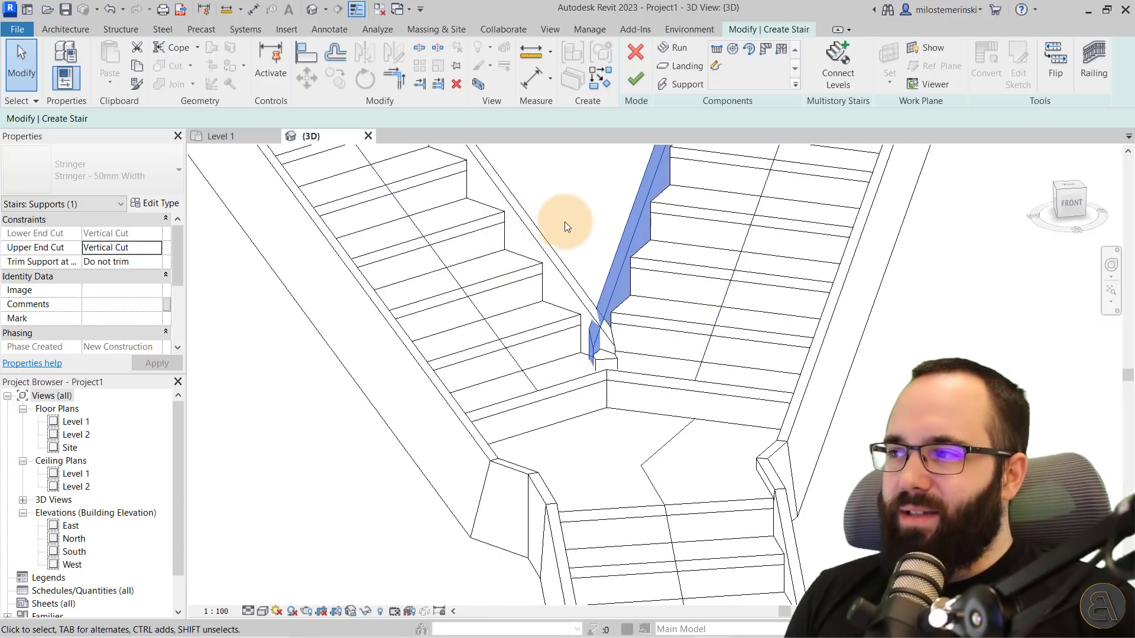
middle_click_drag(632, 264, 515, 434, "shift")
left_click(516, 434)
Set the stair type's Right and Left Support to Carriage (Open)
left_click(147, 204)
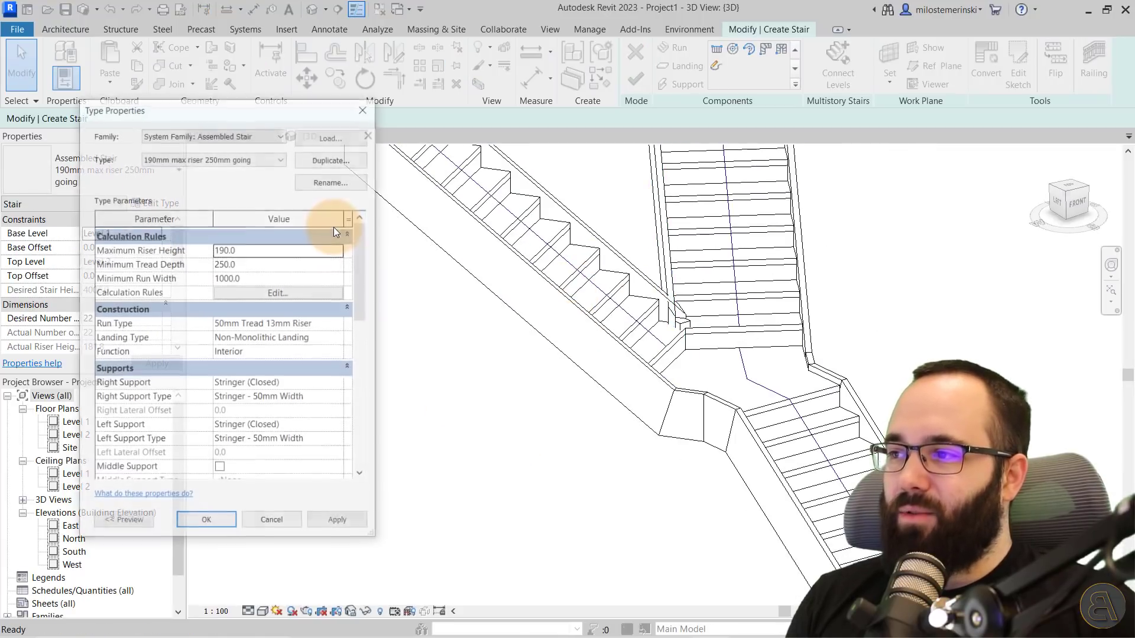
scroll(300, 308, "down", 1)
left_click(339, 353)
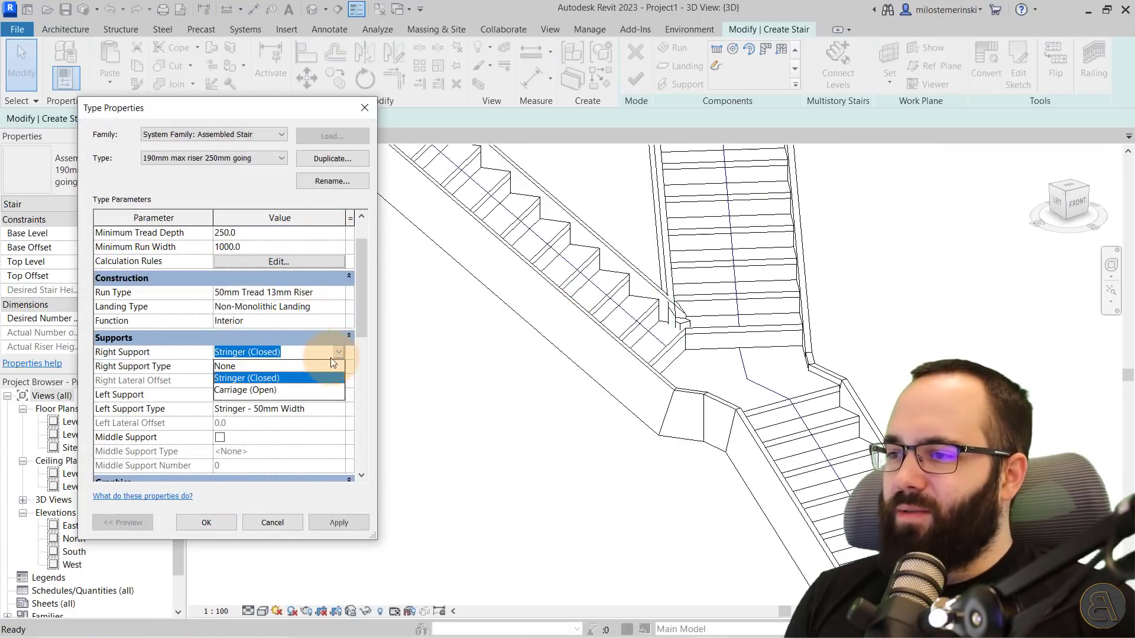
left_click(285, 392)
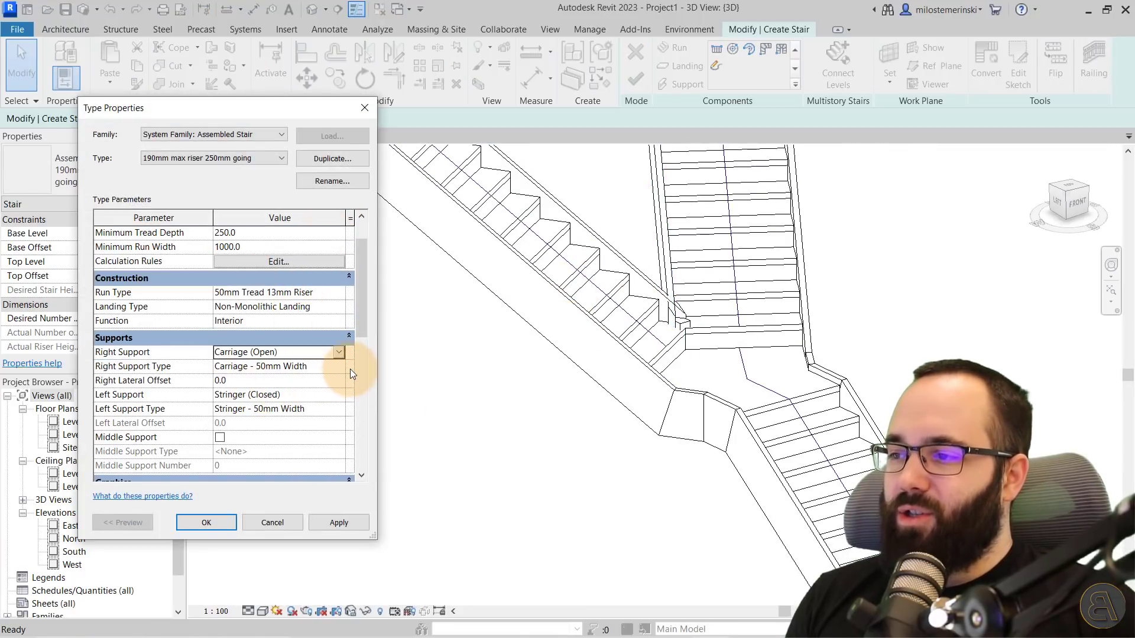
left_click(338, 394)
left_click(339, 394)
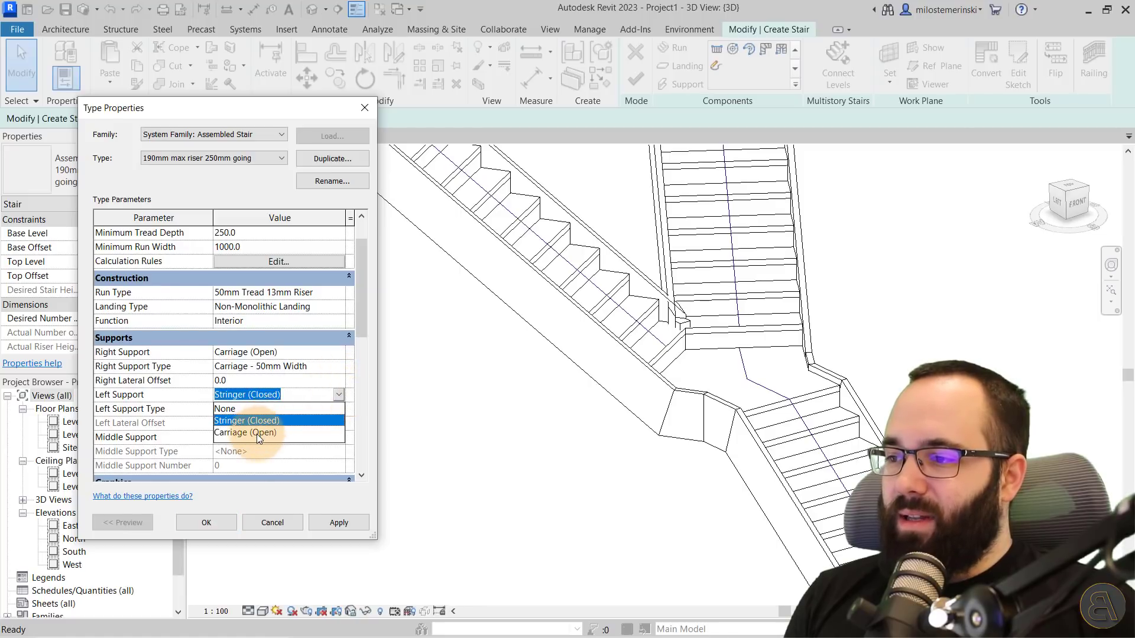
left_click(256, 434)
left_click(340, 523)
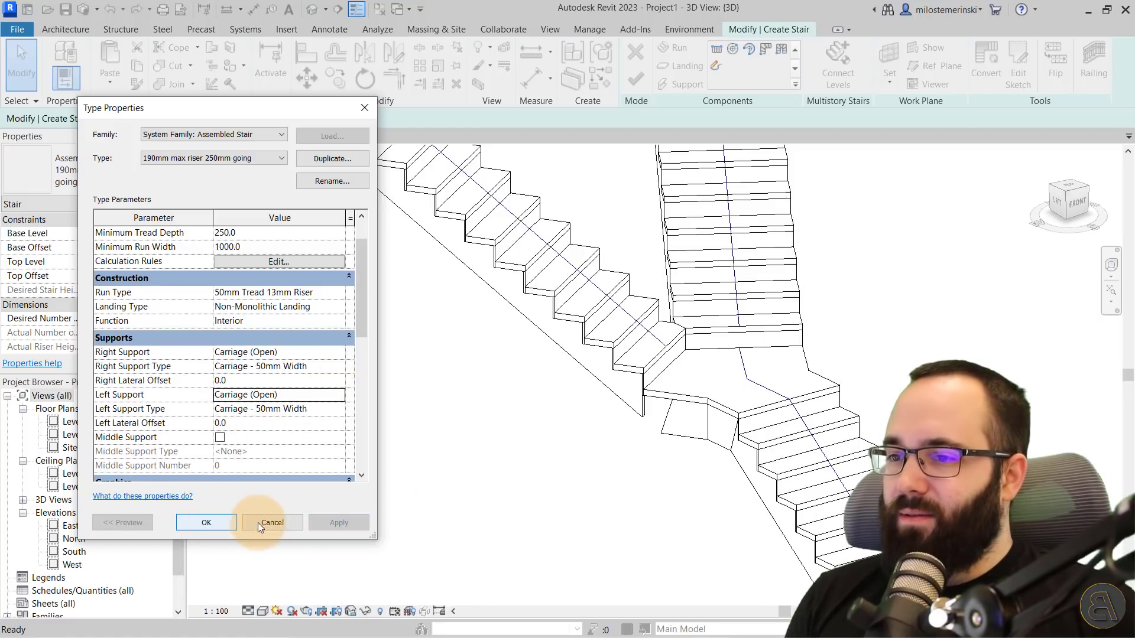
left_click(200, 523)
Switch the stair to Monolithic Stair and finish creating it
middle_click_drag(640, 471, 704, 392, "shift")
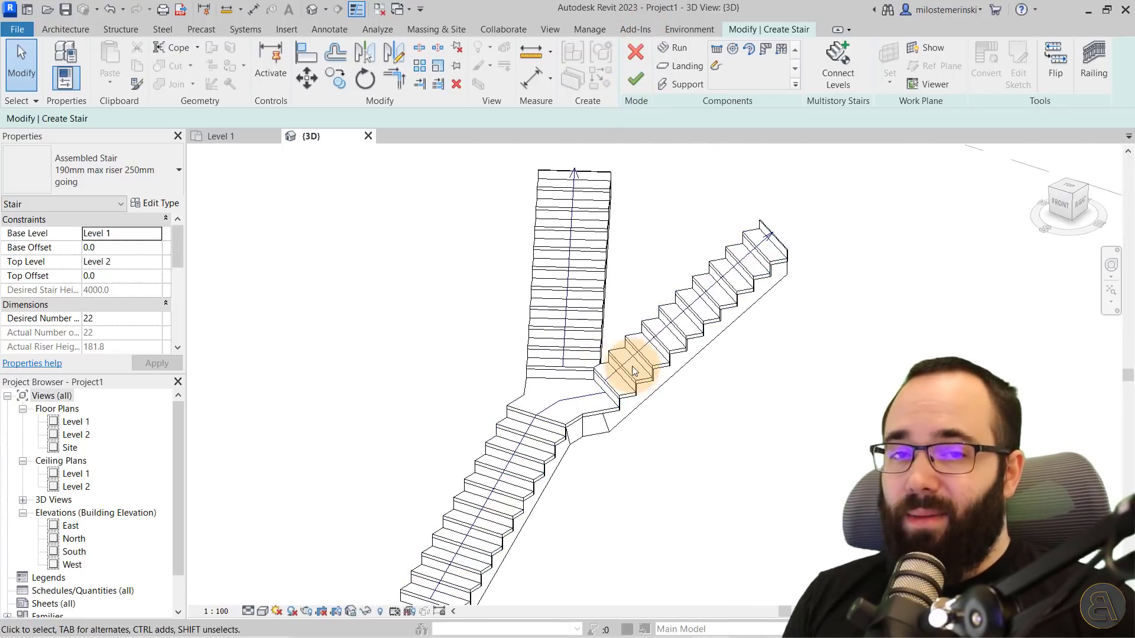
middle_click_drag(612, 392, 591, 365)
left_click(131, 173)
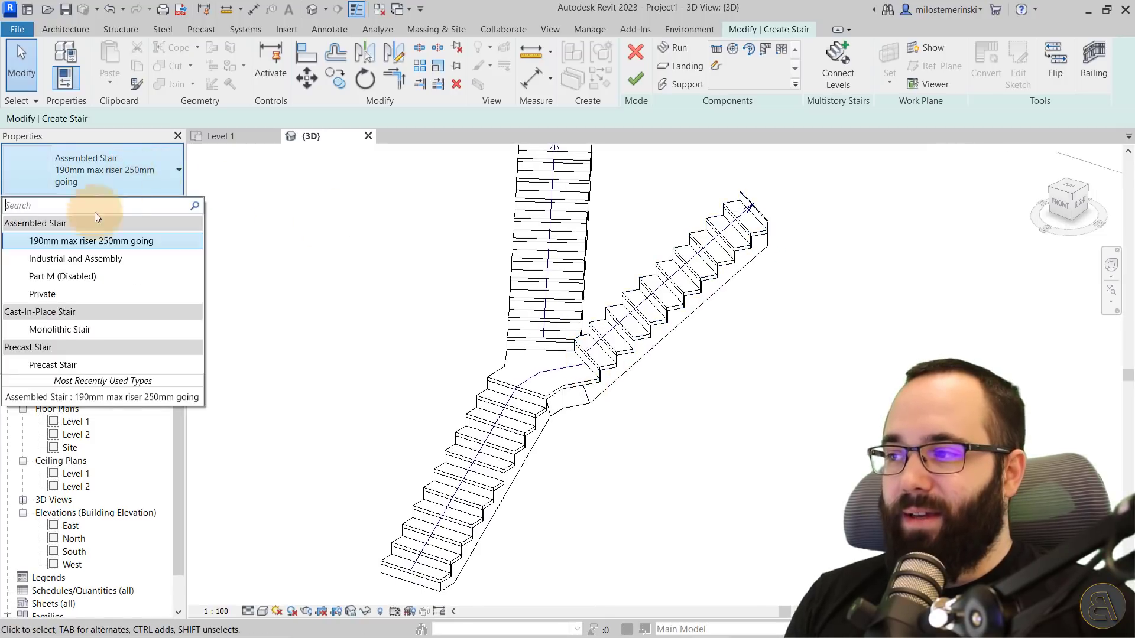
left_click(41, 331)
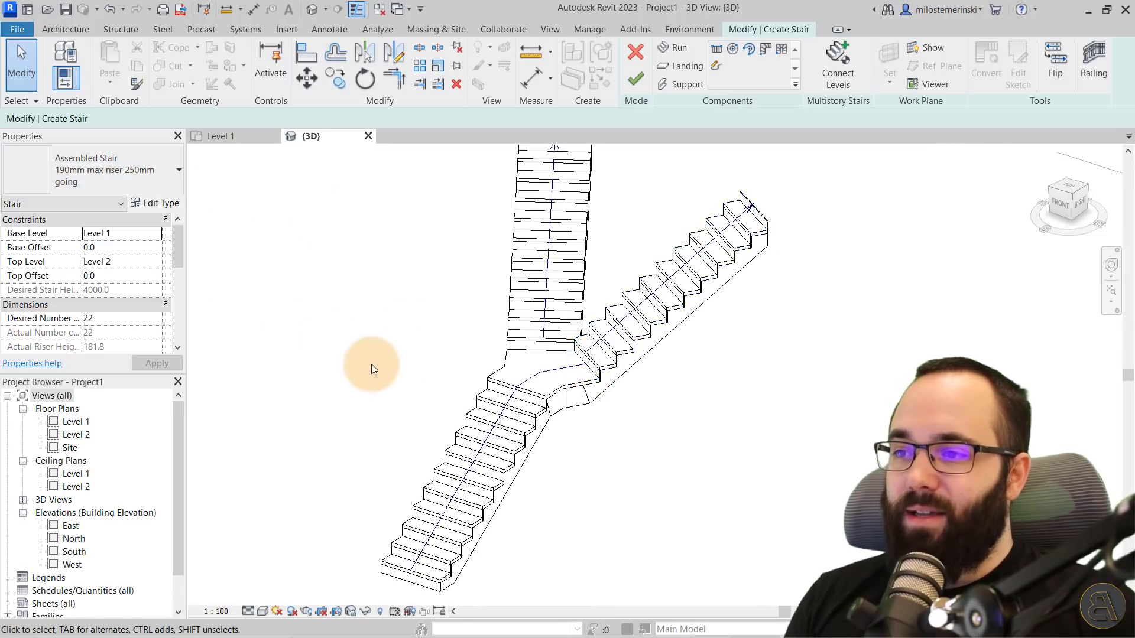
left_click(619, 377)
middle_click_drag(602, 371, 582, 393, "shift")
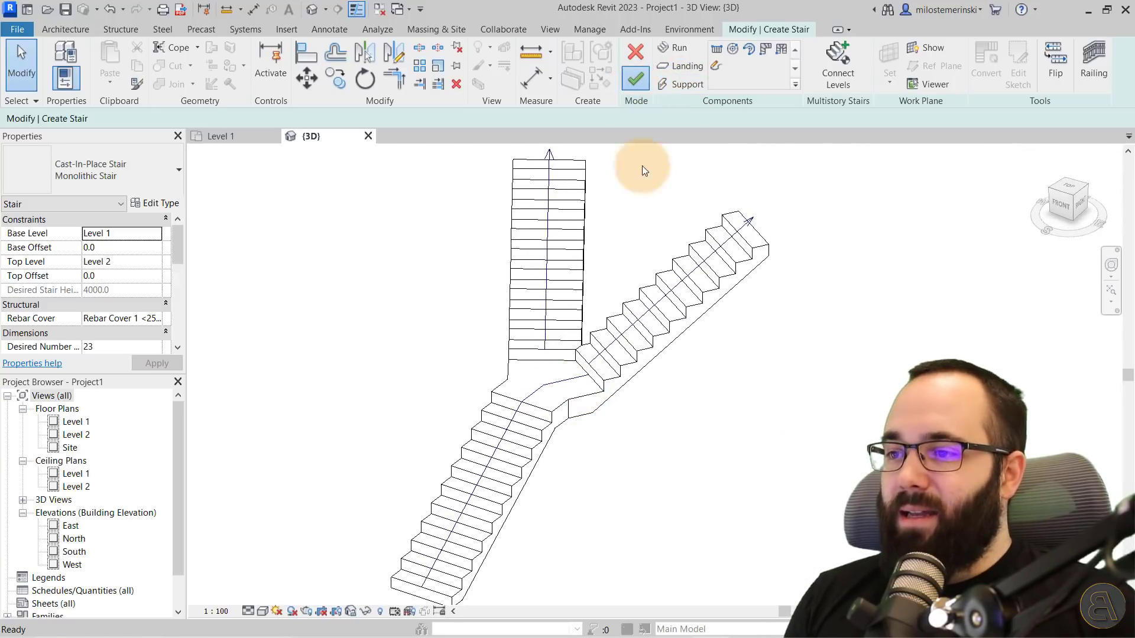
key("Return")
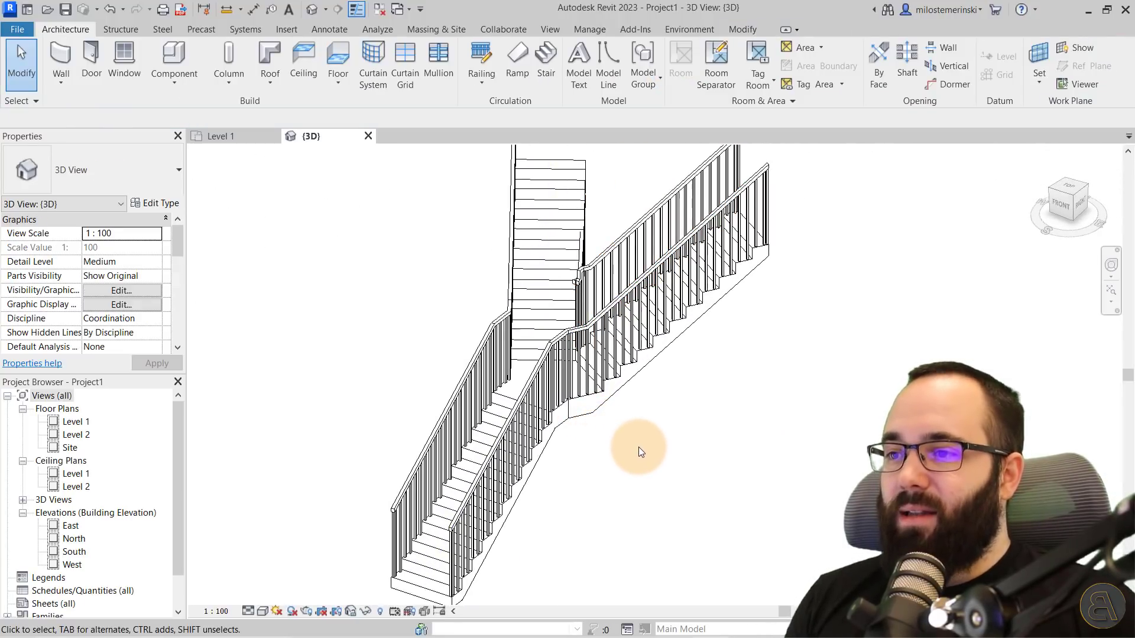
Delete the inner railing on the right run of the stair
middle_click_drag(638, 446, 529, 458, "shift")
left_click(686, 263)
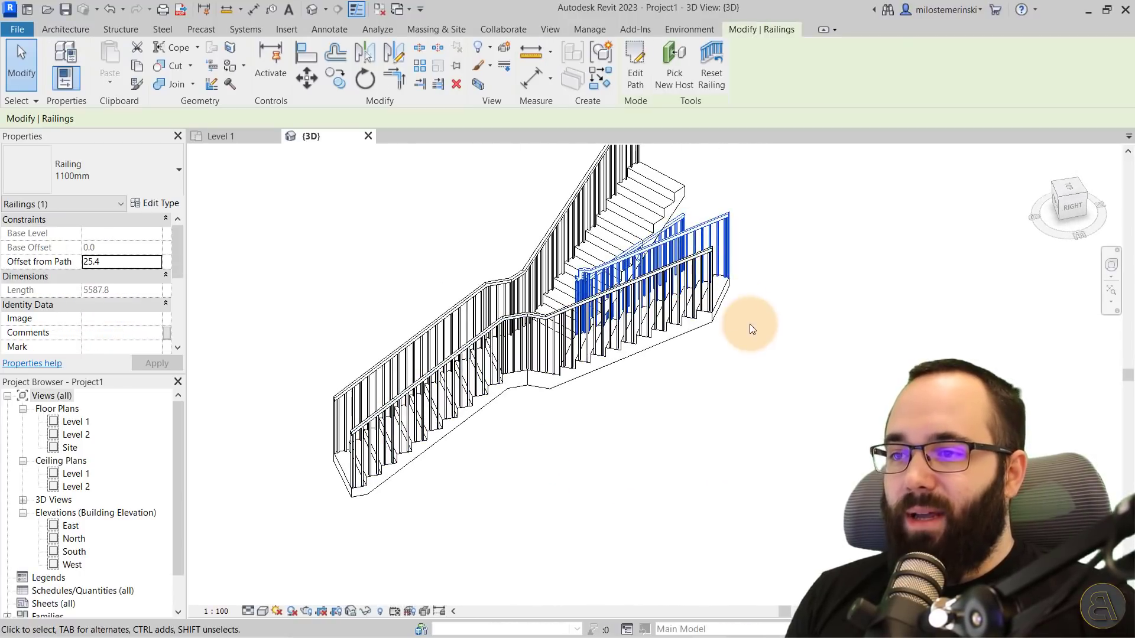
middle_click_drag(751, 328, 648, 455, "shift")
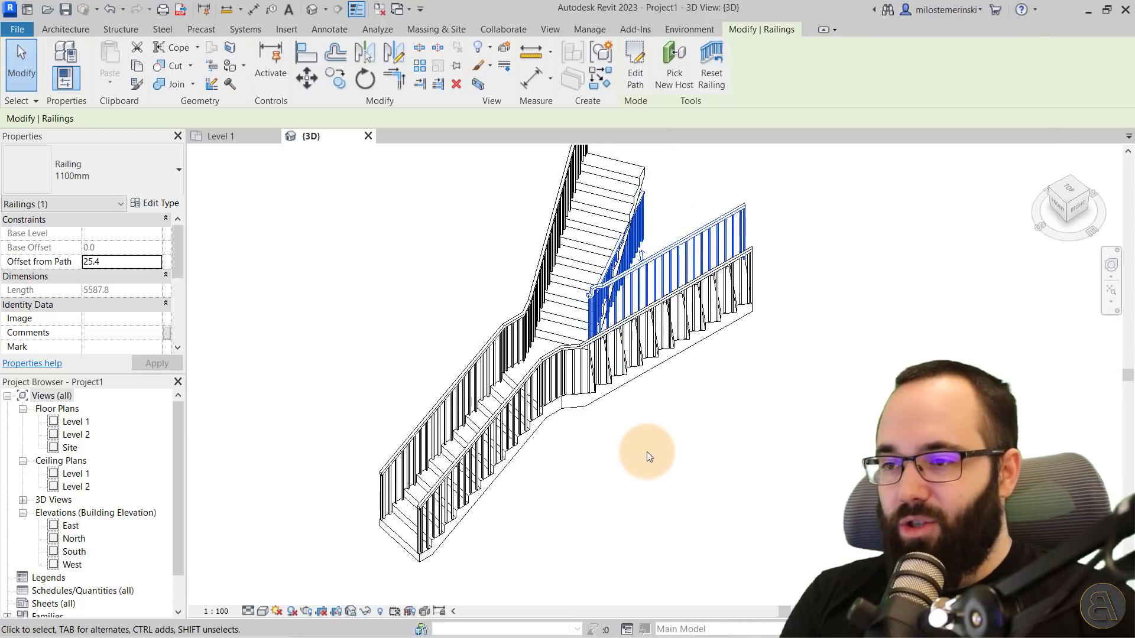
key("Delete")
In the Level 1 floor plan, check the left railing's path offset, then deselect it
left_click(228, 138)
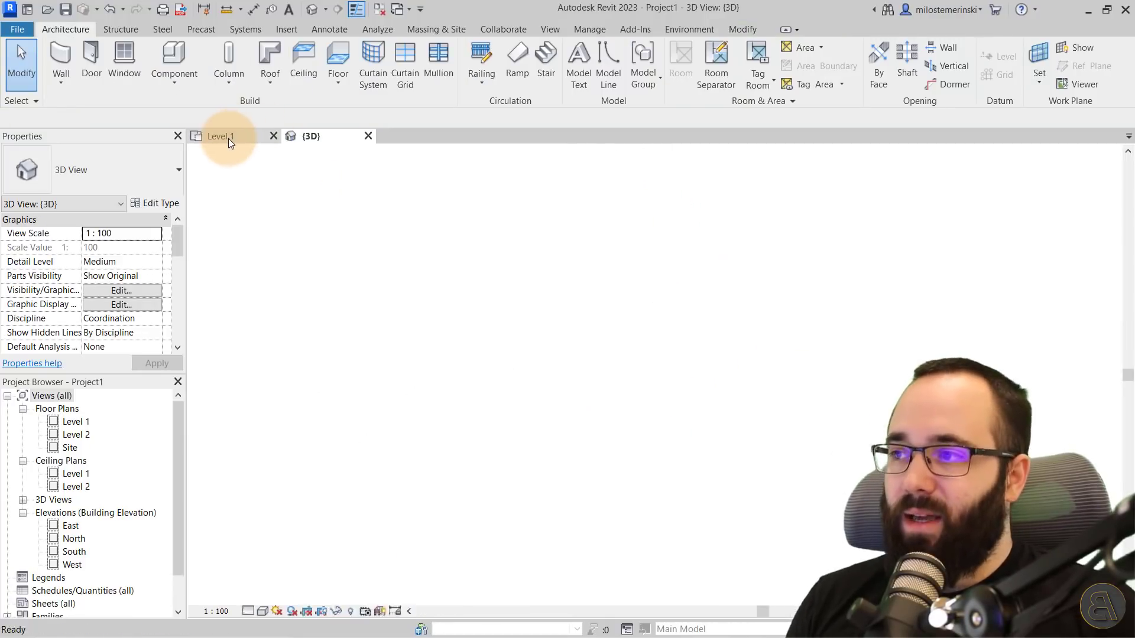
scroll(598, 378, "up", 4)
scroll(380, 291, "up", 2)
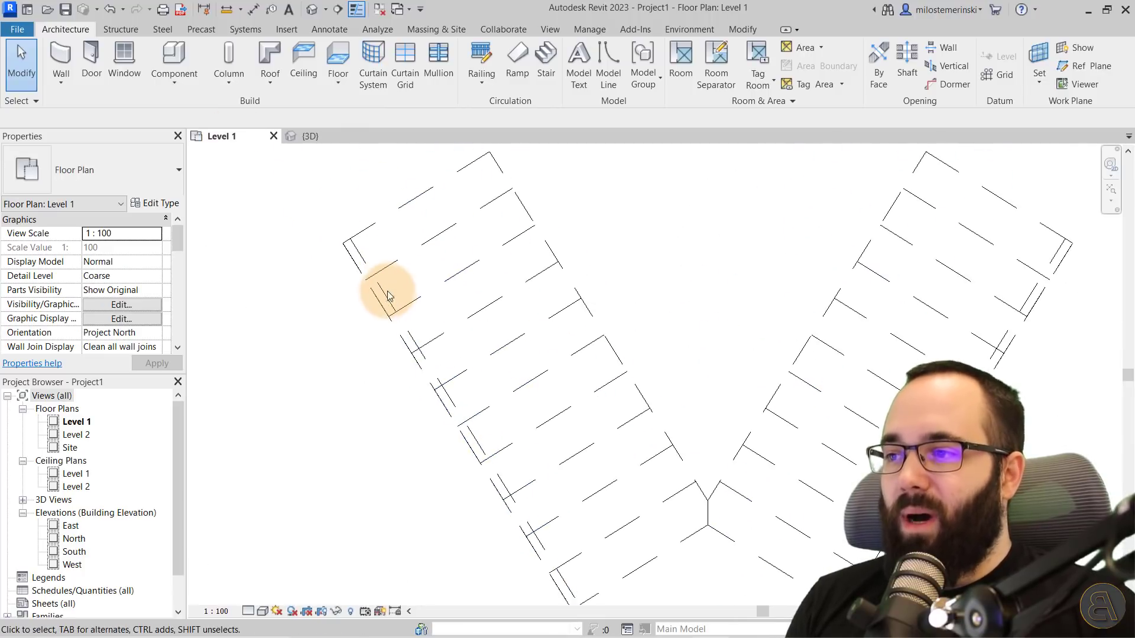
left_click(382, 299)
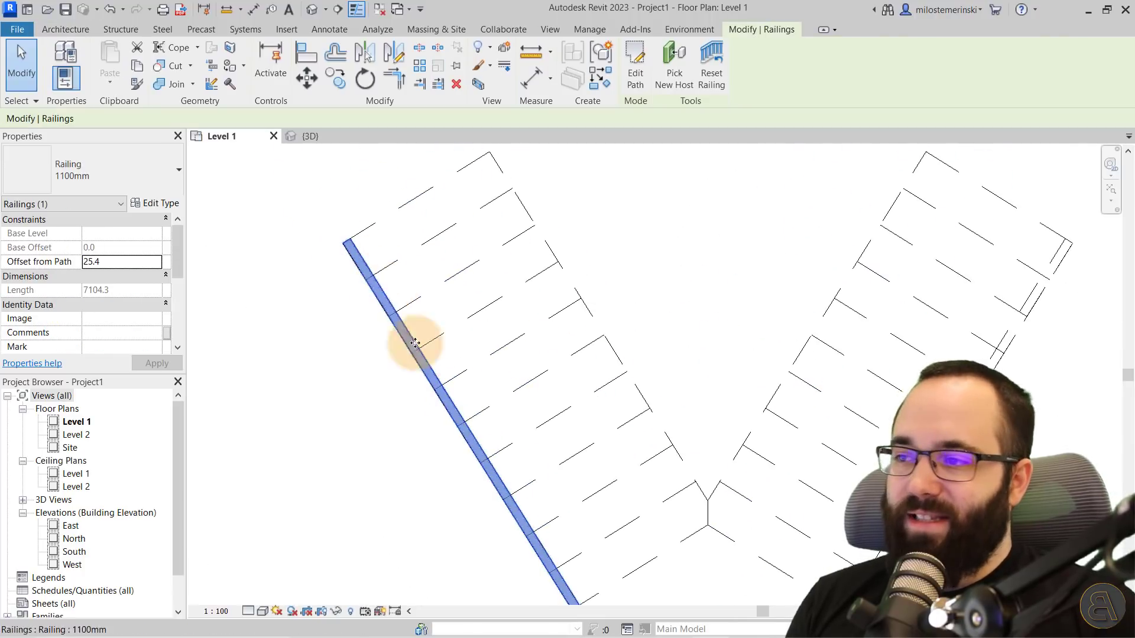
left_click(103, 262)
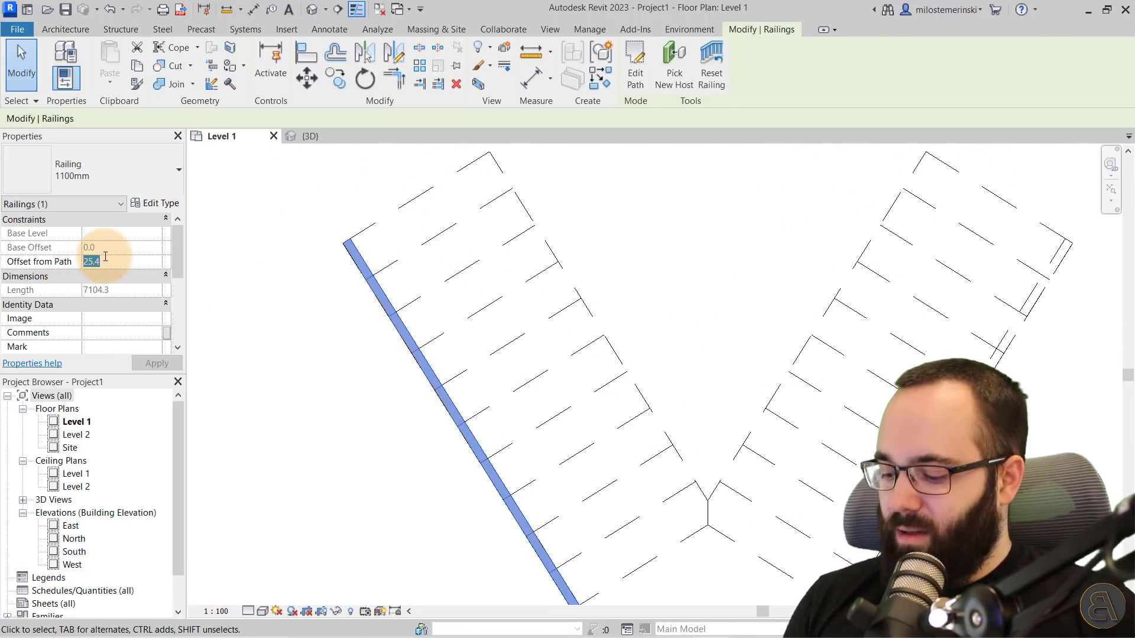
left_click(449, 294)
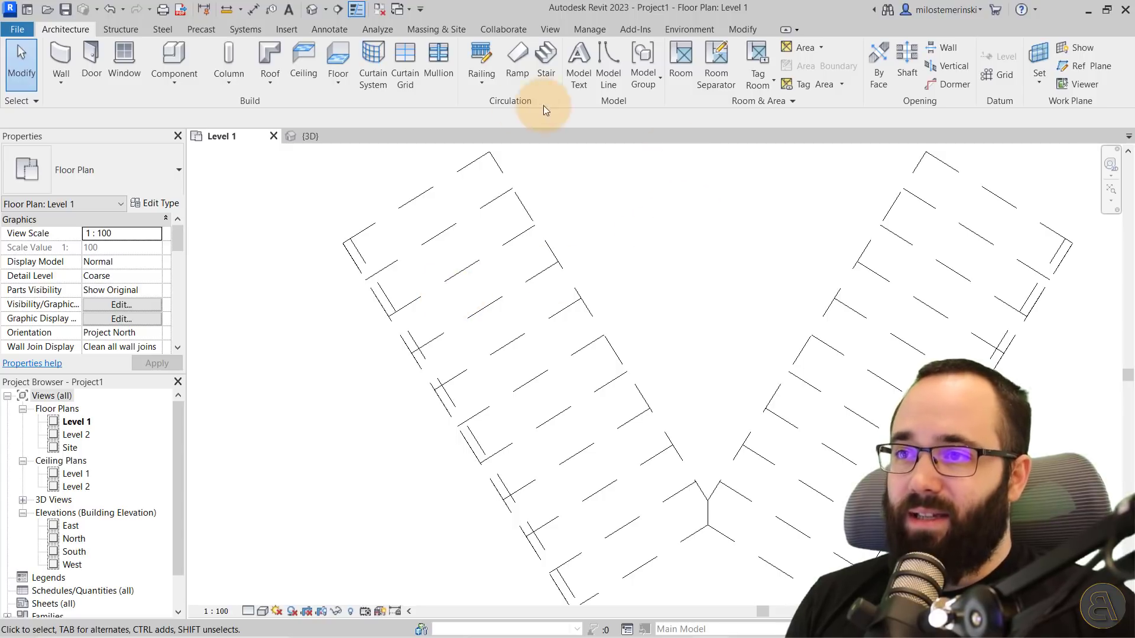
Sketch a railing along the left flight's inner edge, offset 25.4 from the path
left_click(479, 69)
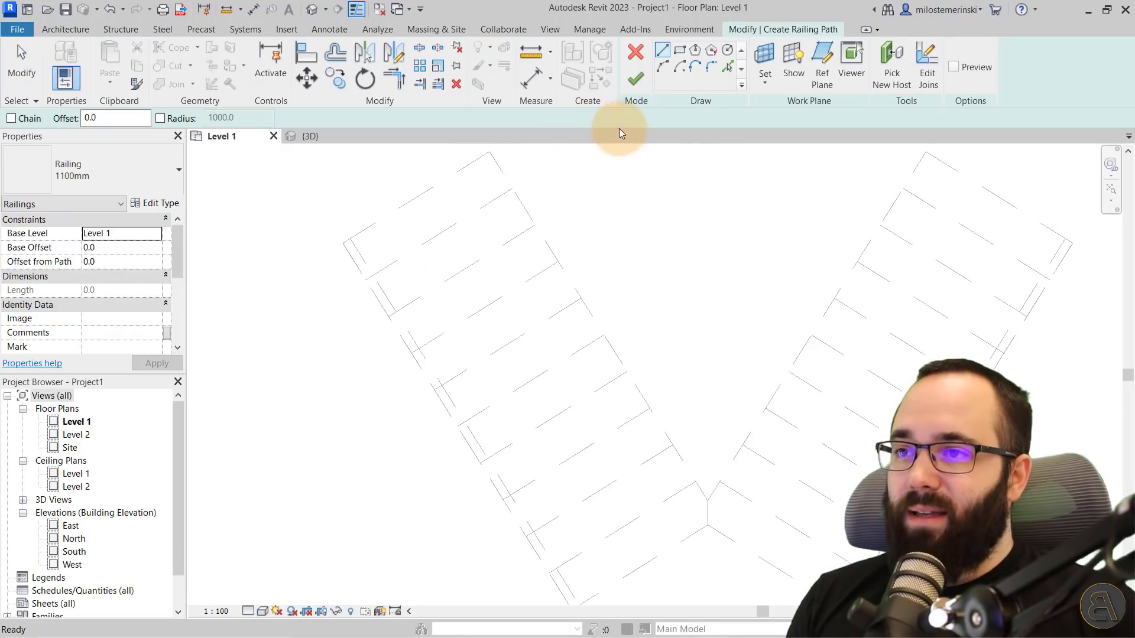
left_click(726, 72)
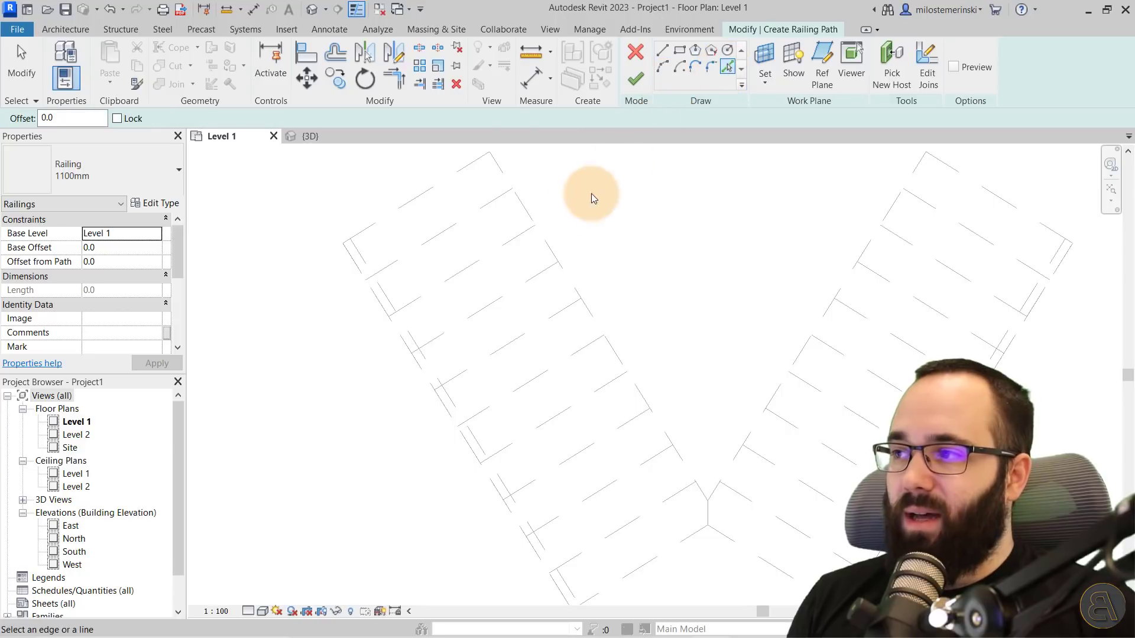
left_click(549, 243)
left_click(115, 262)
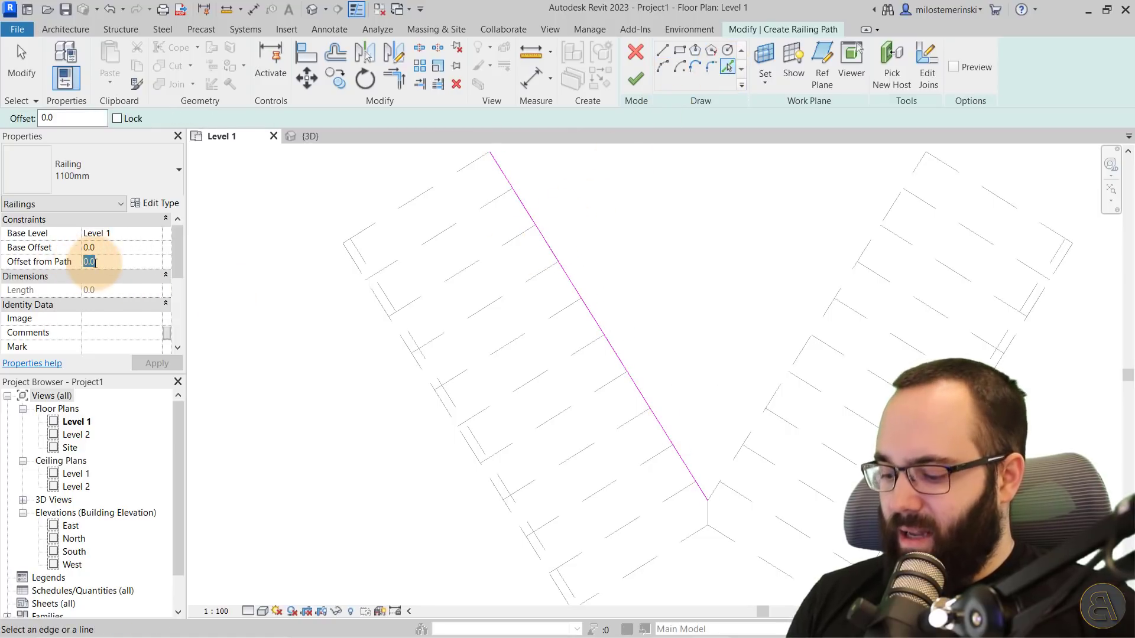
type("25.4")
left_click(635, 78)
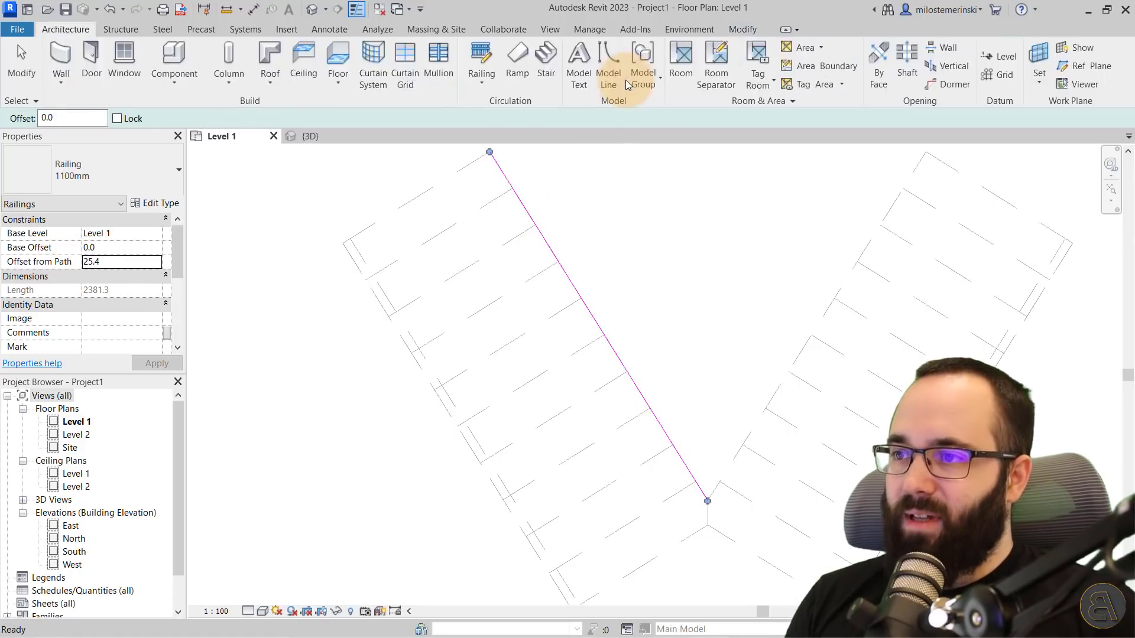
scroll(591, 272, "down", 2)
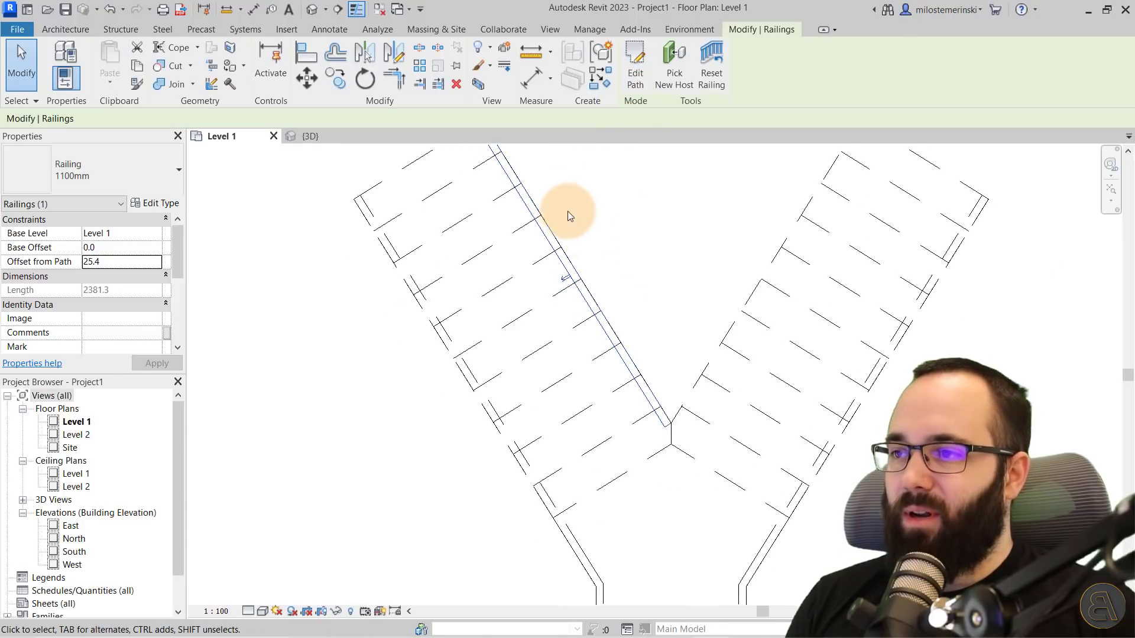
Mirror the railing onto the right flight across an axis at the stair junction, then view in 3D
left_click(399, 60)
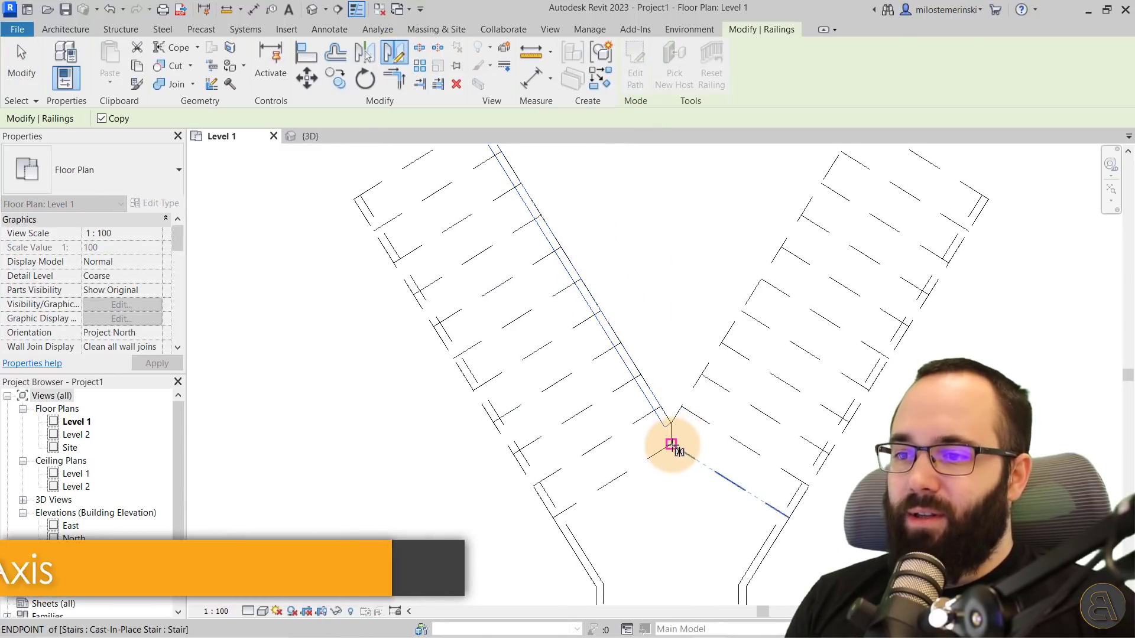
left_click(671, 444)
left_click(673, 364)
key("Escape")
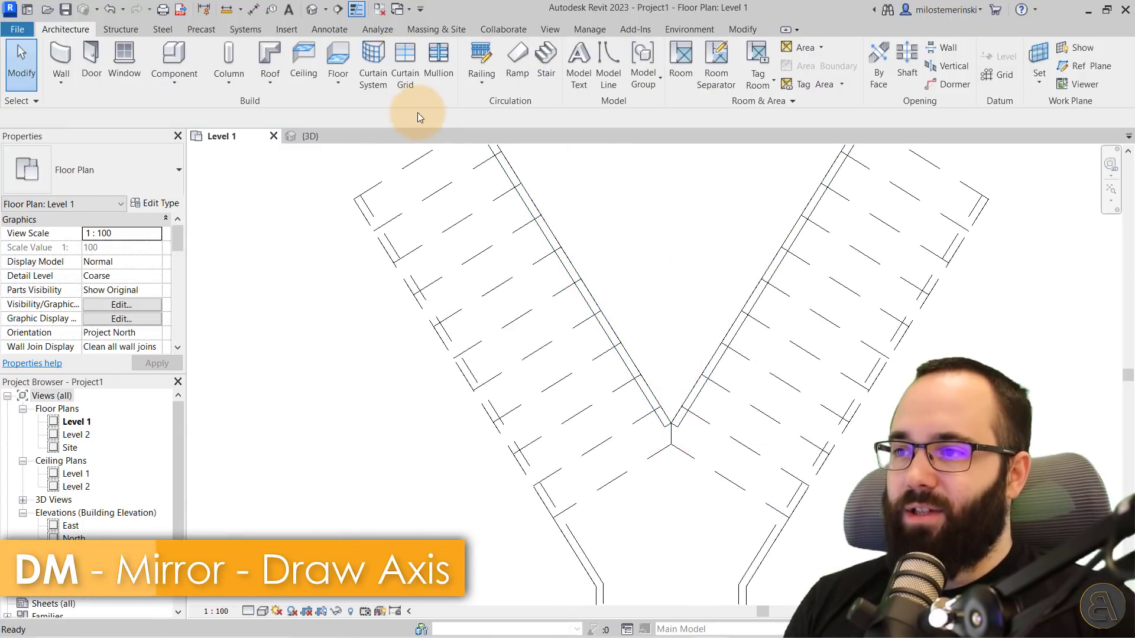
left_click(314, 136)
Rehost the lower loose railing onto the stair
middle_click_drag(662, 313, 694, 406, "shift")
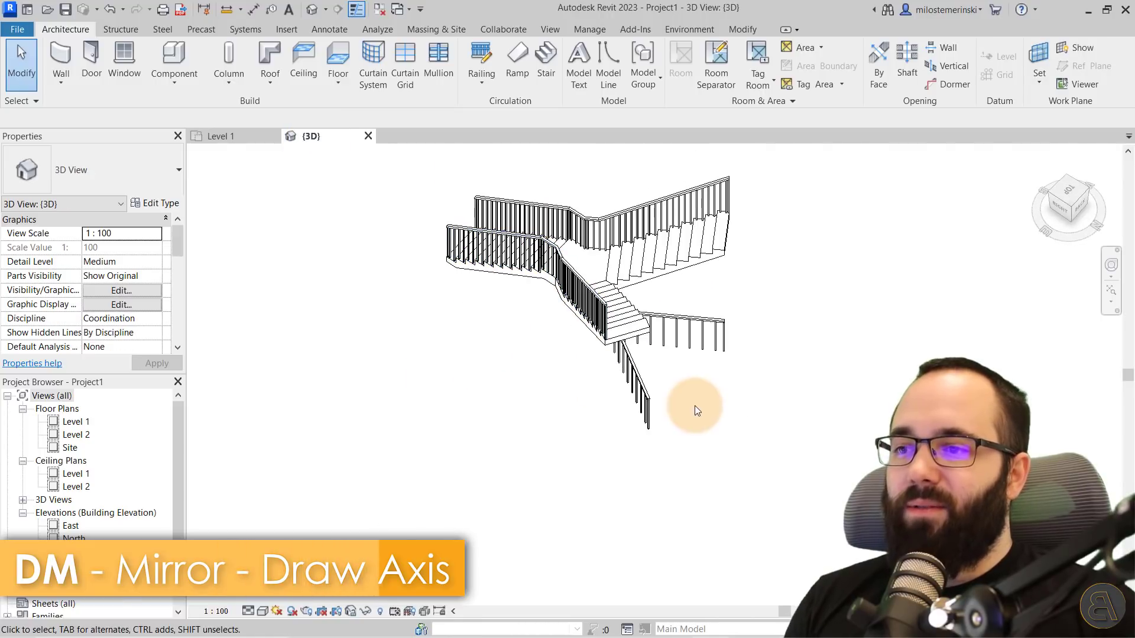
left_click_drag(763, 432, 650, 392)
left_click(653, 343, "ctrl")
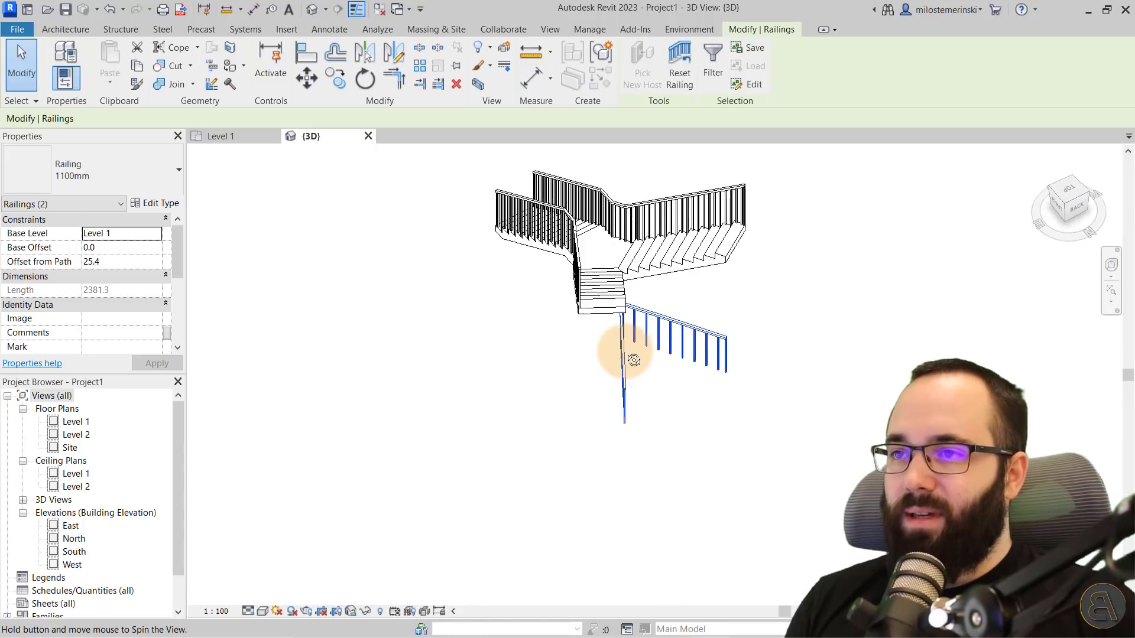
middle_click_drag(633, 349, 679, 292, "shift")
scroll(715, 296, "up", 3)
left_click(650, 346)
key("Escape")
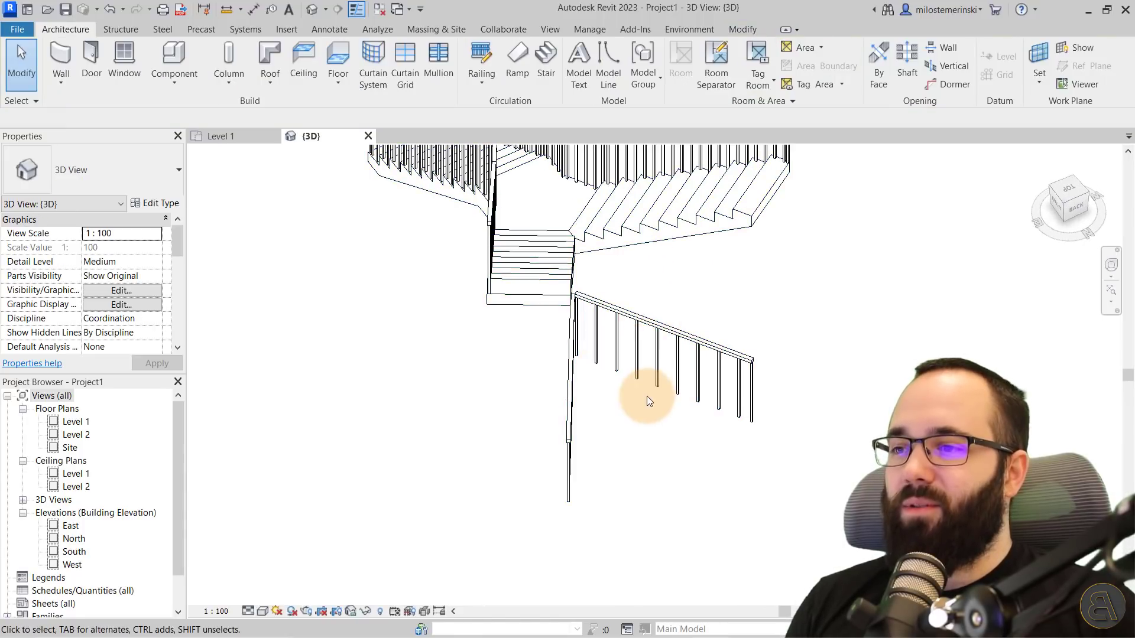
left_click(657, 379)
middle_click_drag(660, 401, 590, 458)
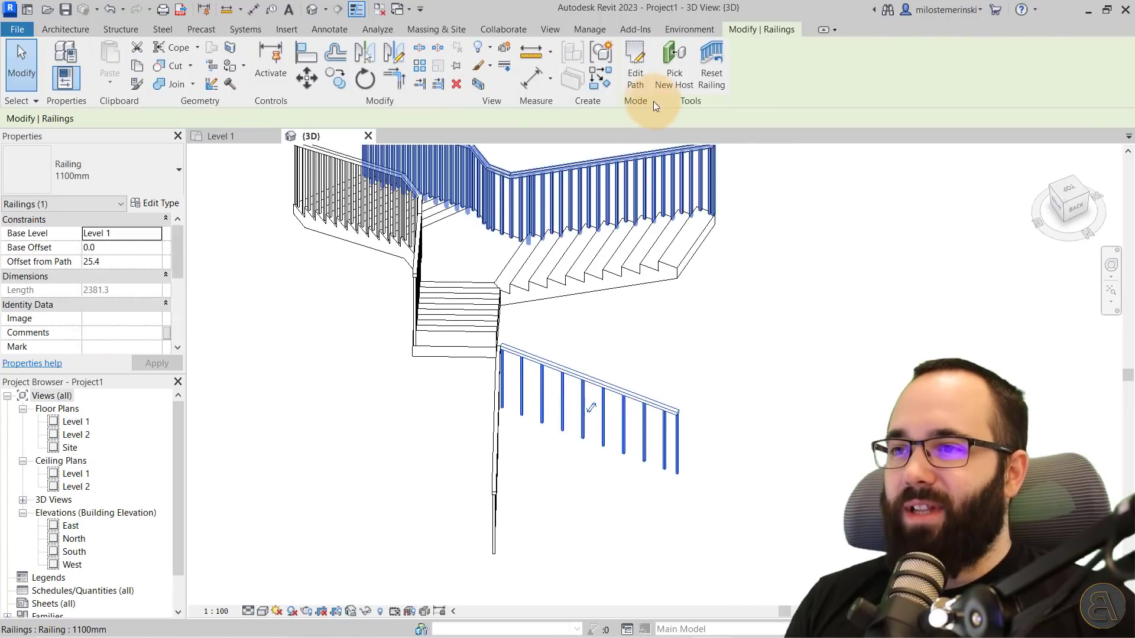
left_click(676, 85)
left_click(596, 276)
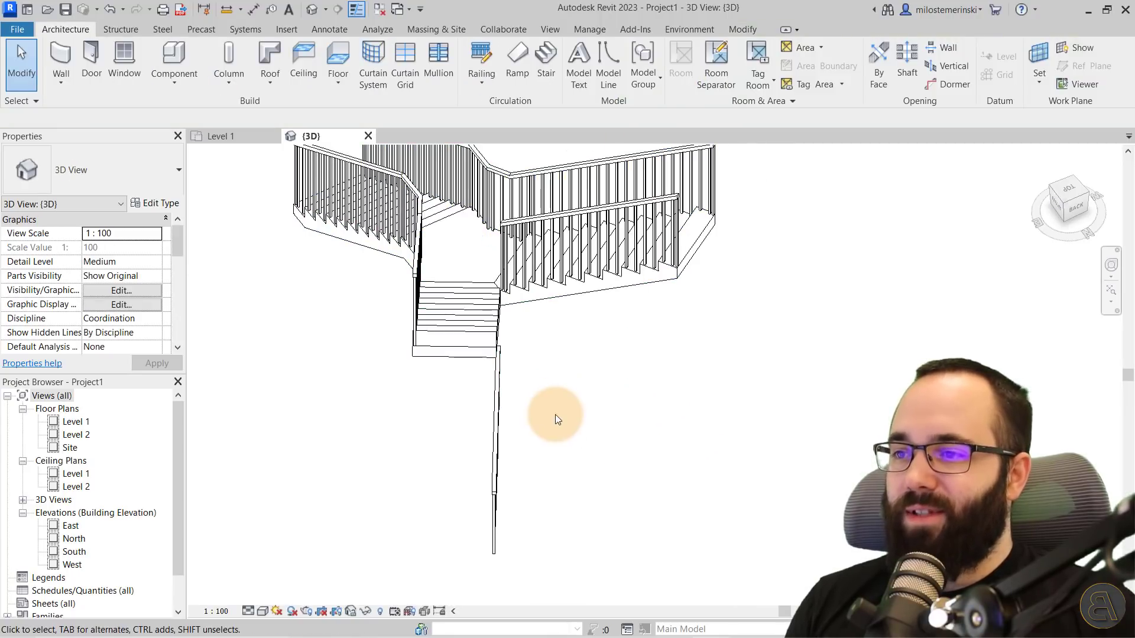
Rehost the other loose railing onto the stair and orbit to check all railings
left_click(502, 435)
middle_click_drag(603, 439, 456, 349, "shift")
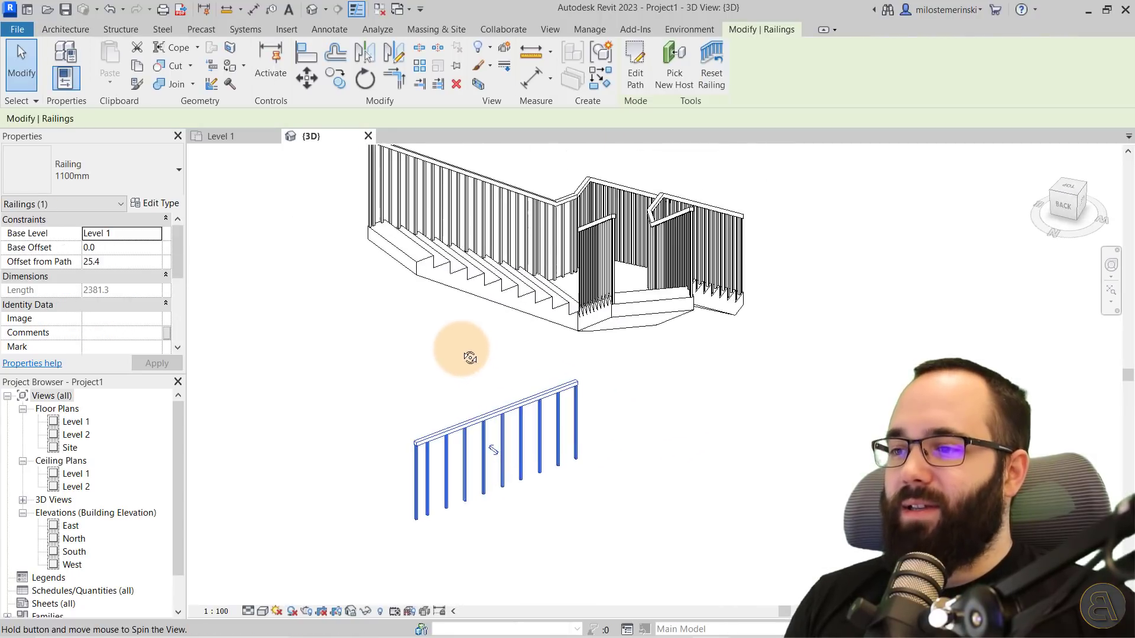
left_click(662, 85)
left_click(488, 288)
middle_click_drag(552, 405, 514, 380, "shift")
scroll(533, 363, "up", 6)
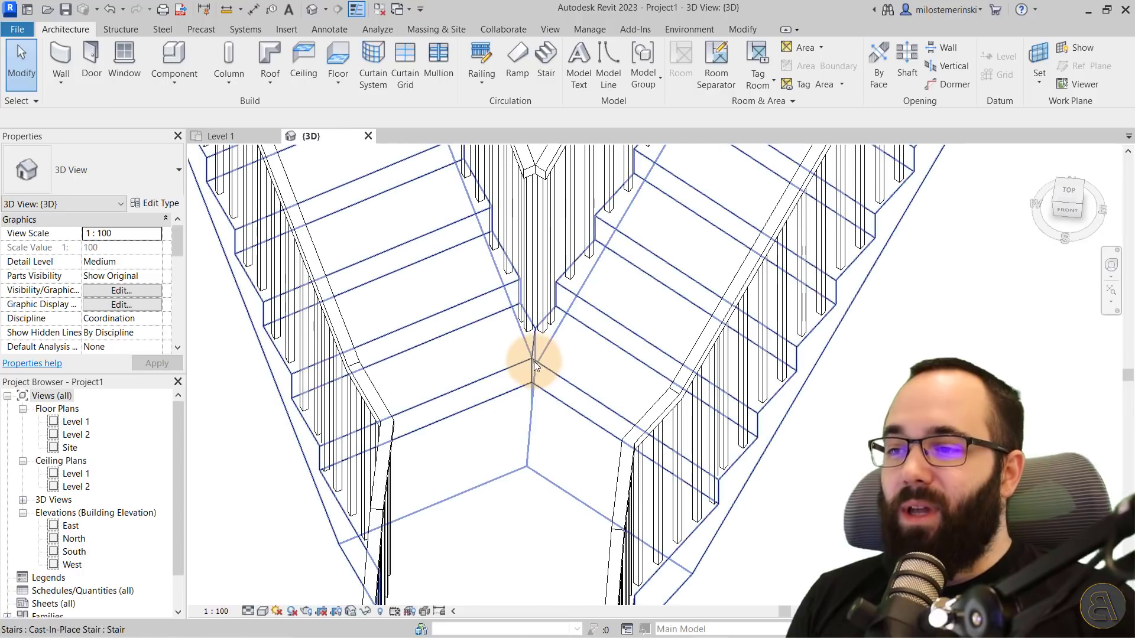
scroll(534, 360, "down", 5)
middle_click_drag(555, 332, 431, 448, "shift")
left_click(727, 334)
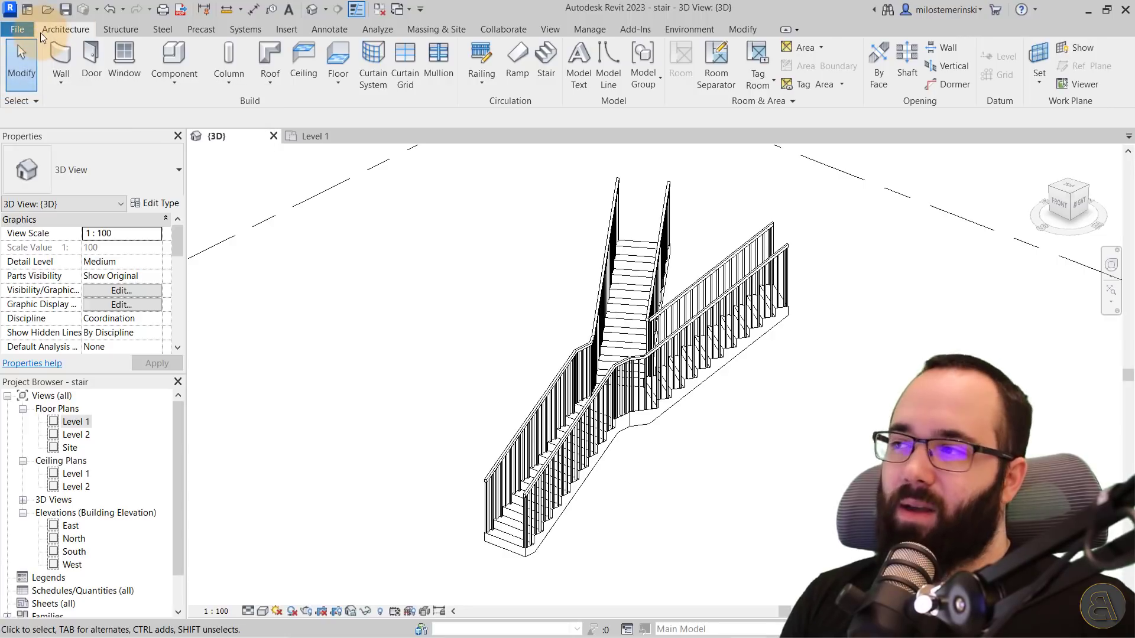
Browse the Structure, Steel and Systems ribbon tabs, then return to Architecture
left_click(120, 31)
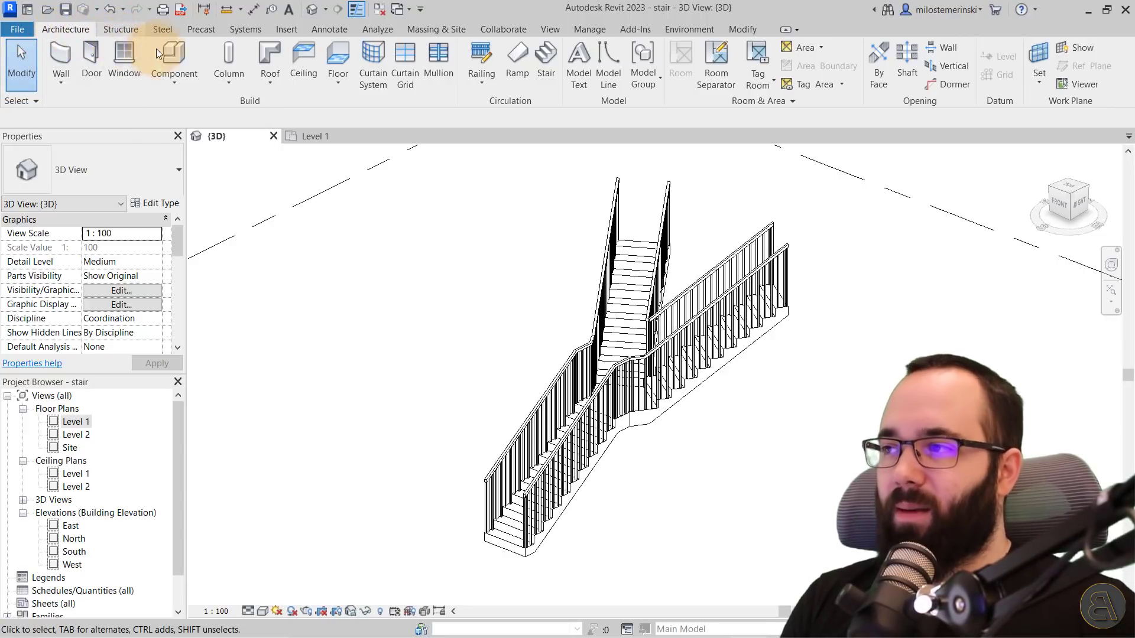
left_click(170, 30)
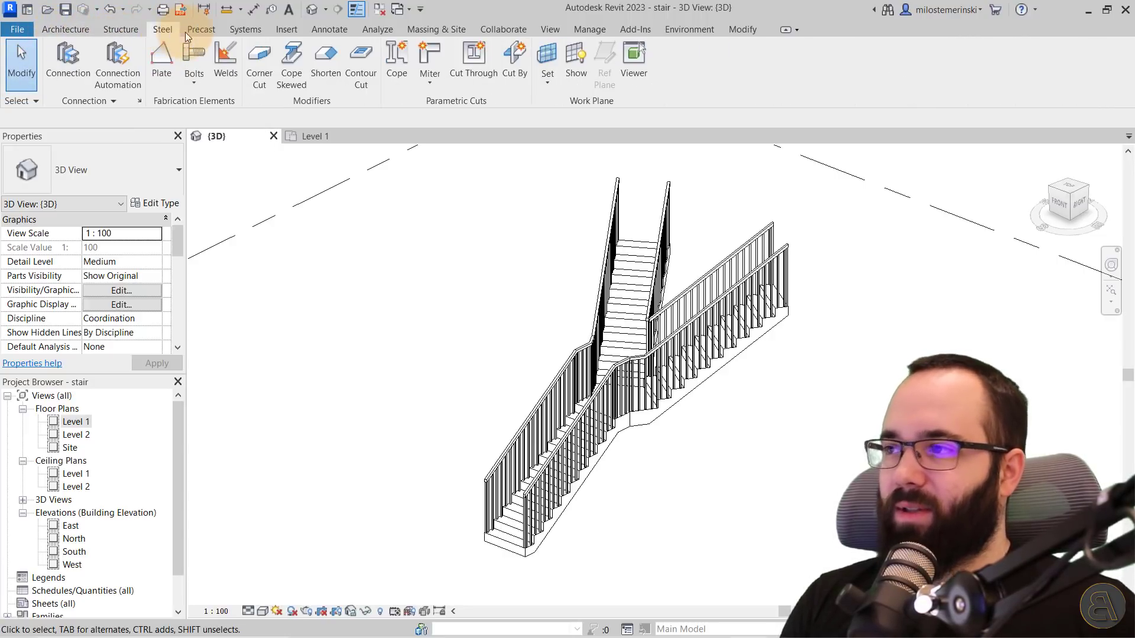
left_click(239, 30)
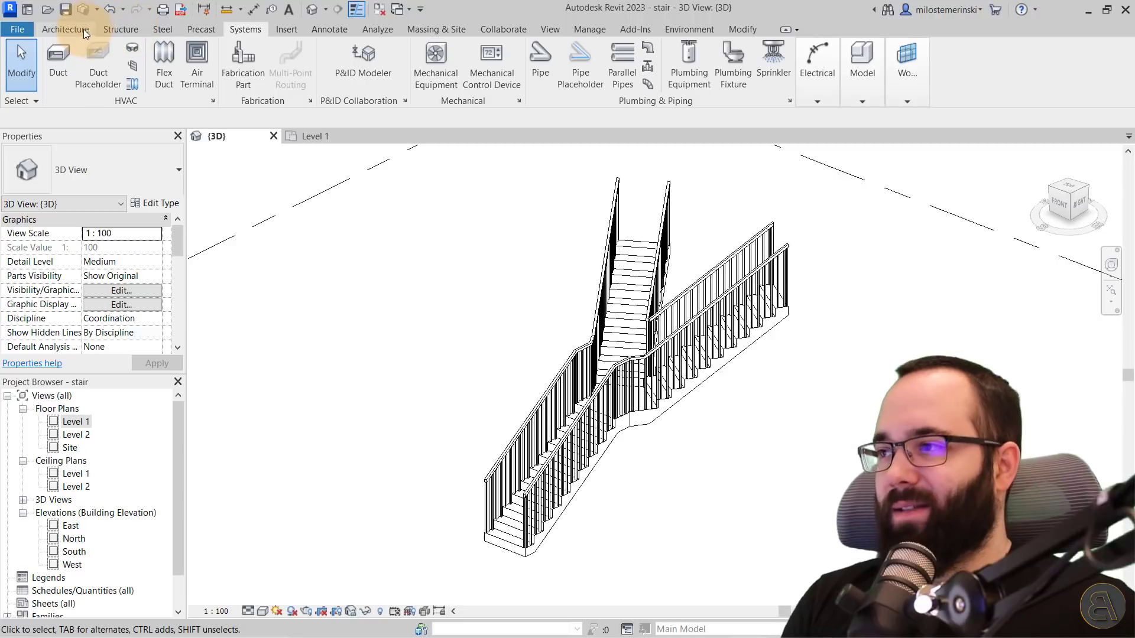
left_click(58, 32)
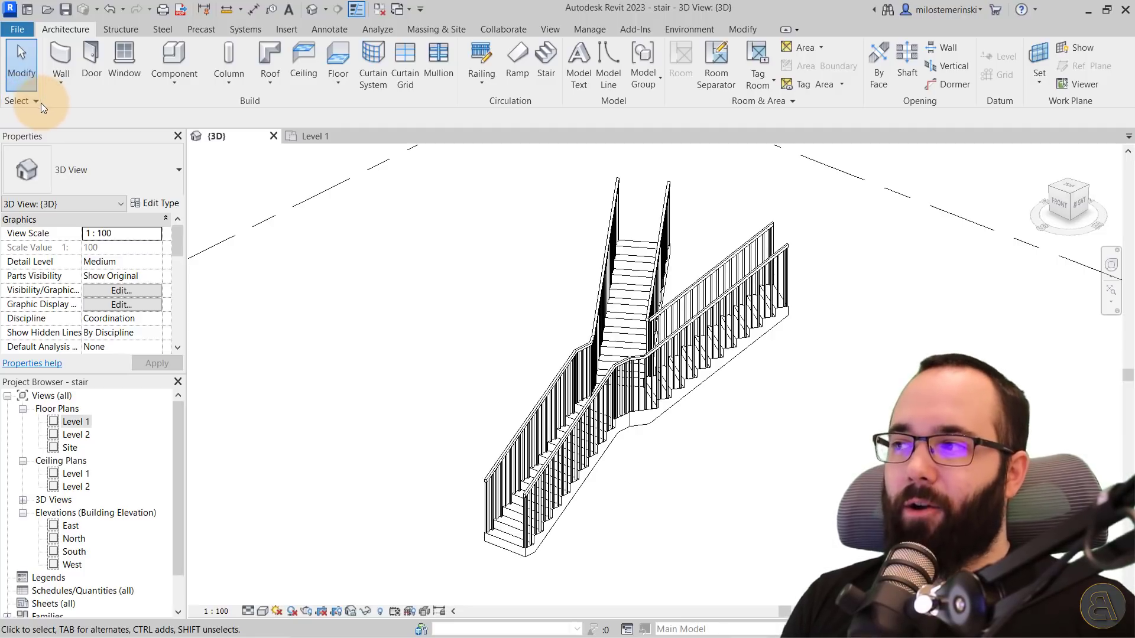
Expand the Select dropdown and the Room & Area, Connection and Reinforcement panel slide-outs
left_click(35, 104)
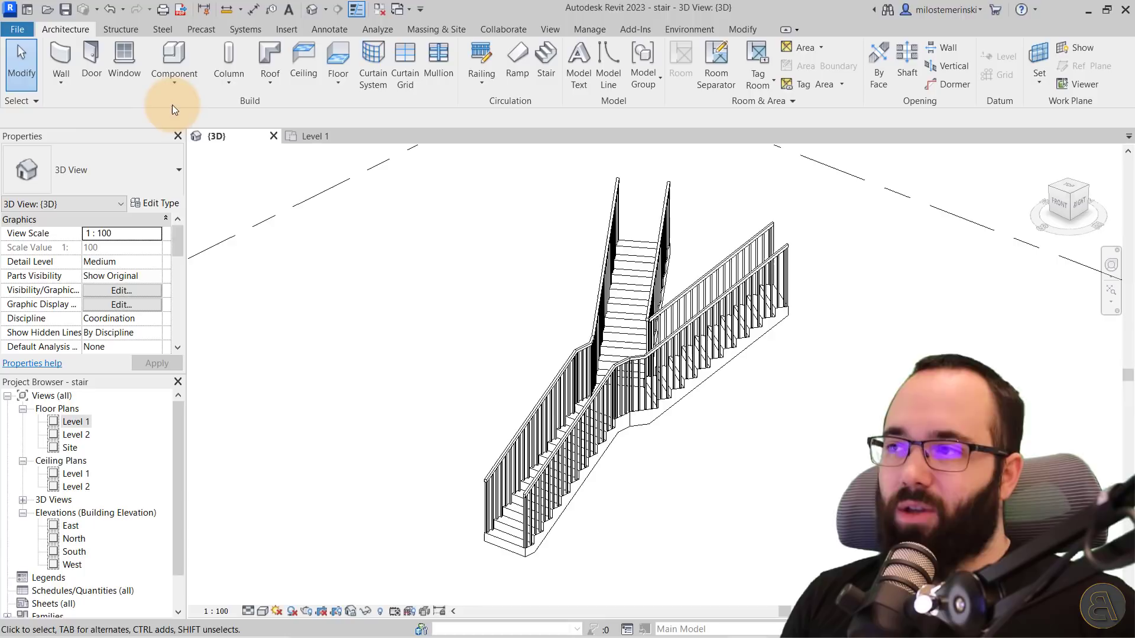
left_click(793, 101)
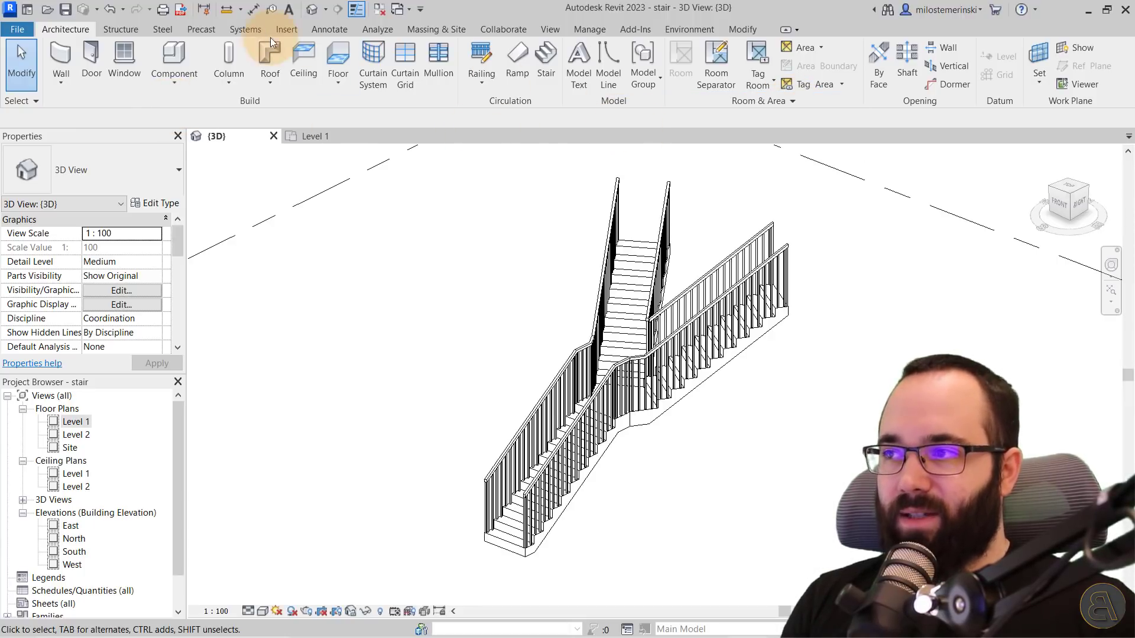
left_click(116, 29)
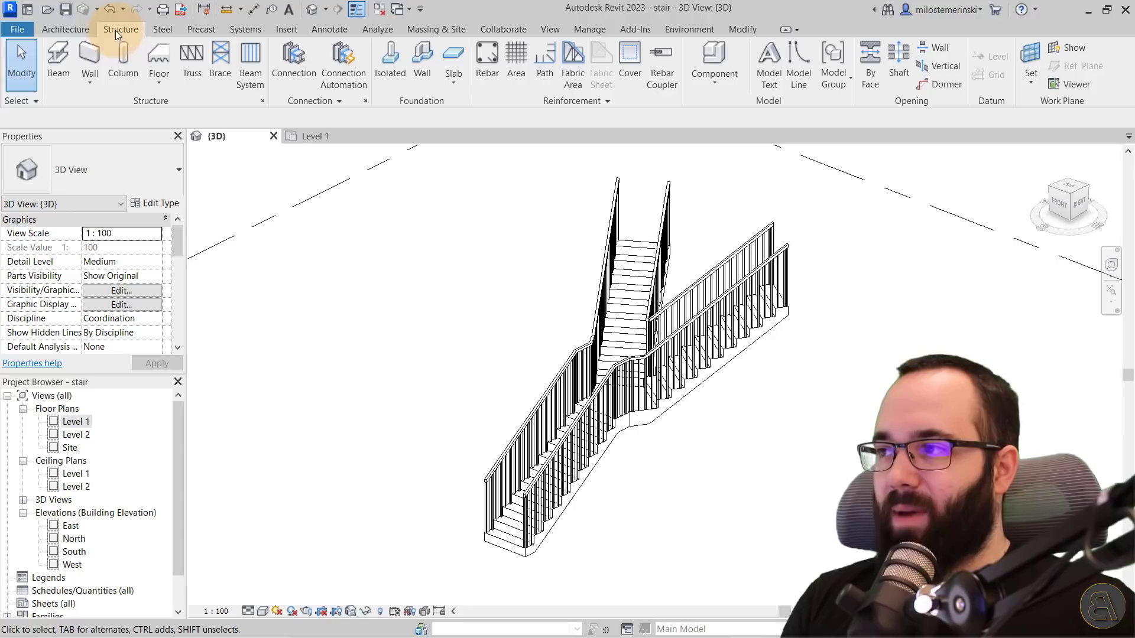
left_click(328, 104)
left_click(562, 113)
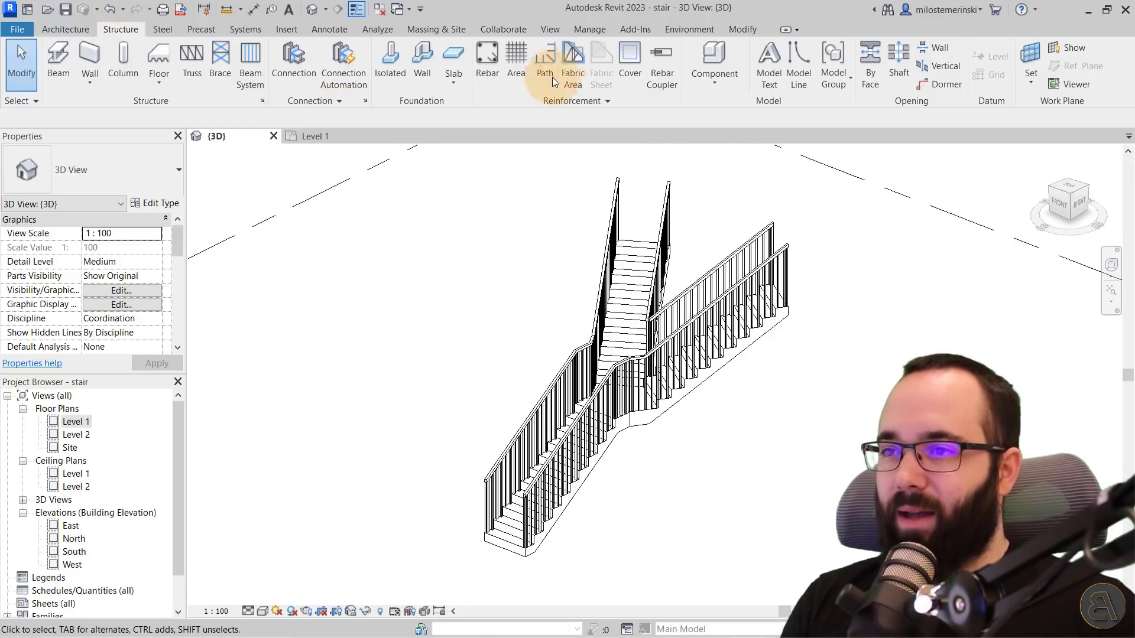
left_click(59, 29)
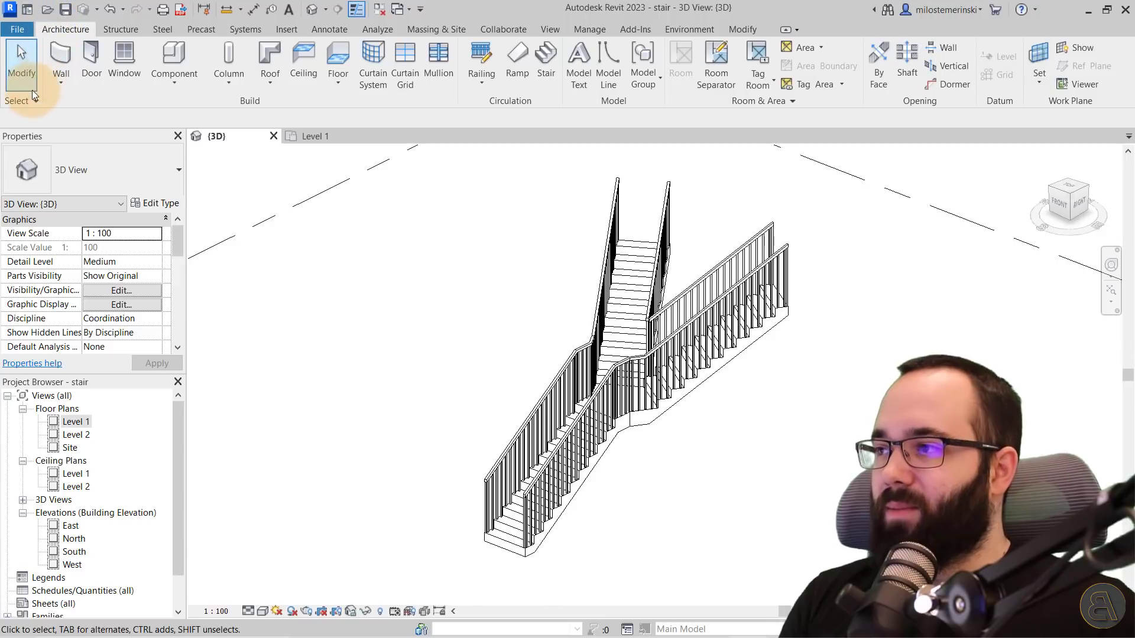
left_click(28, 98)
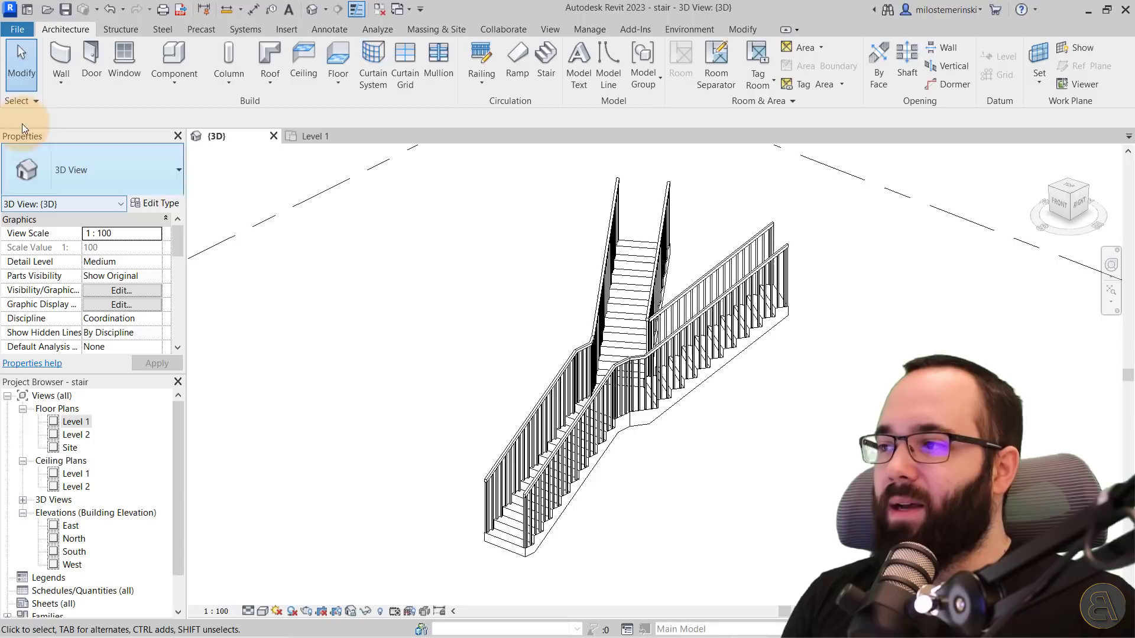
left_click(27, 105)
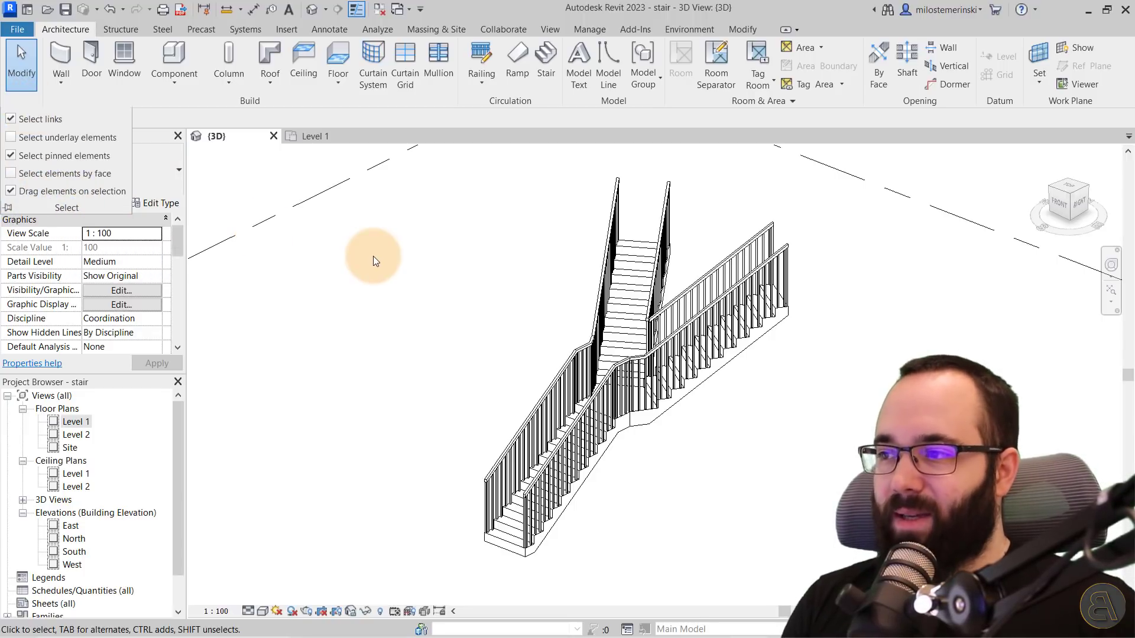
middle_click_drag(375, 257, 475, 267)
scroll(572, 228, "up", 3)
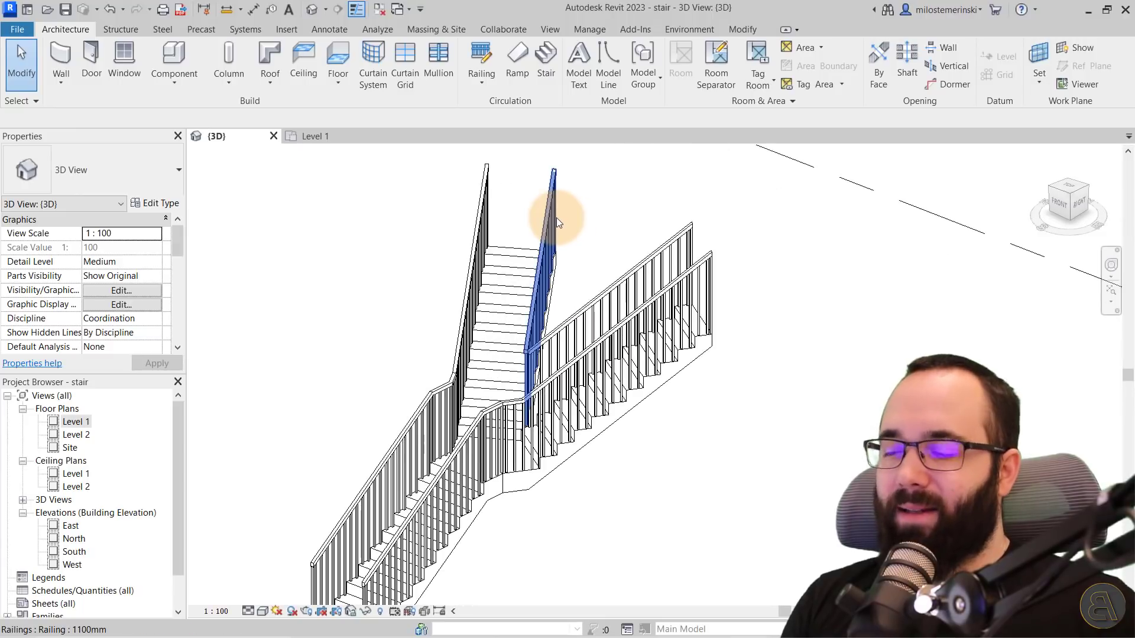
left_click(556, 217)
left_click_drag(556, 218, 811, 248)
scroll(812, 353, "down", 2)
middle_click_drag(812, 353, 775, 533, "shift")
middle_click_drag(805, 482, 781, 451)
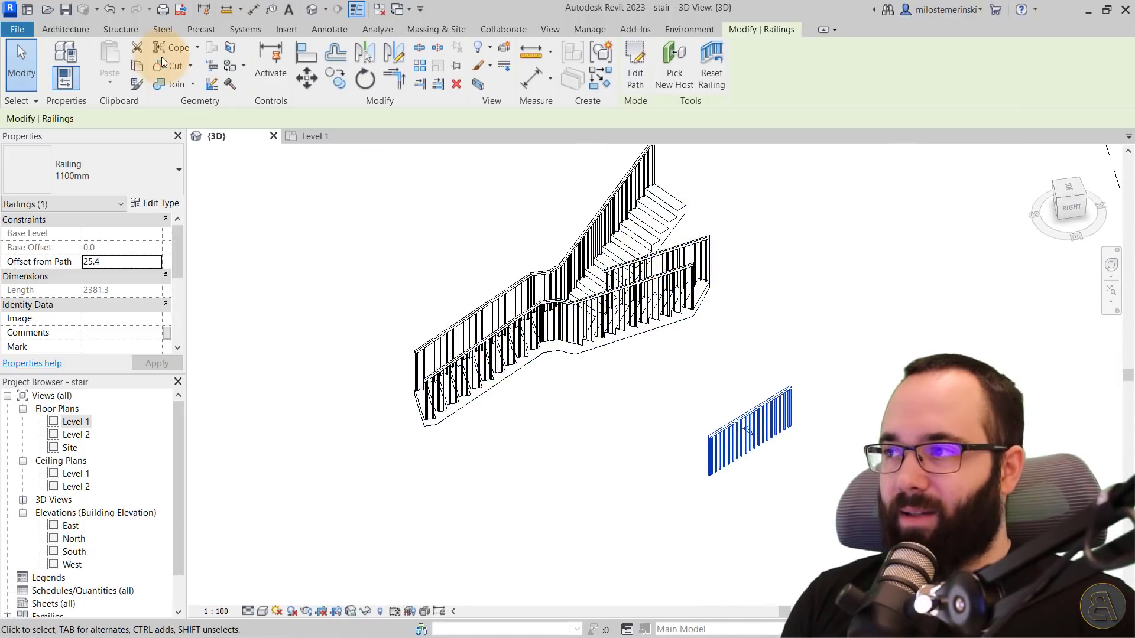
left_click(110, 11)
middle_click_drag(633, 317, 696, 418, "shift")
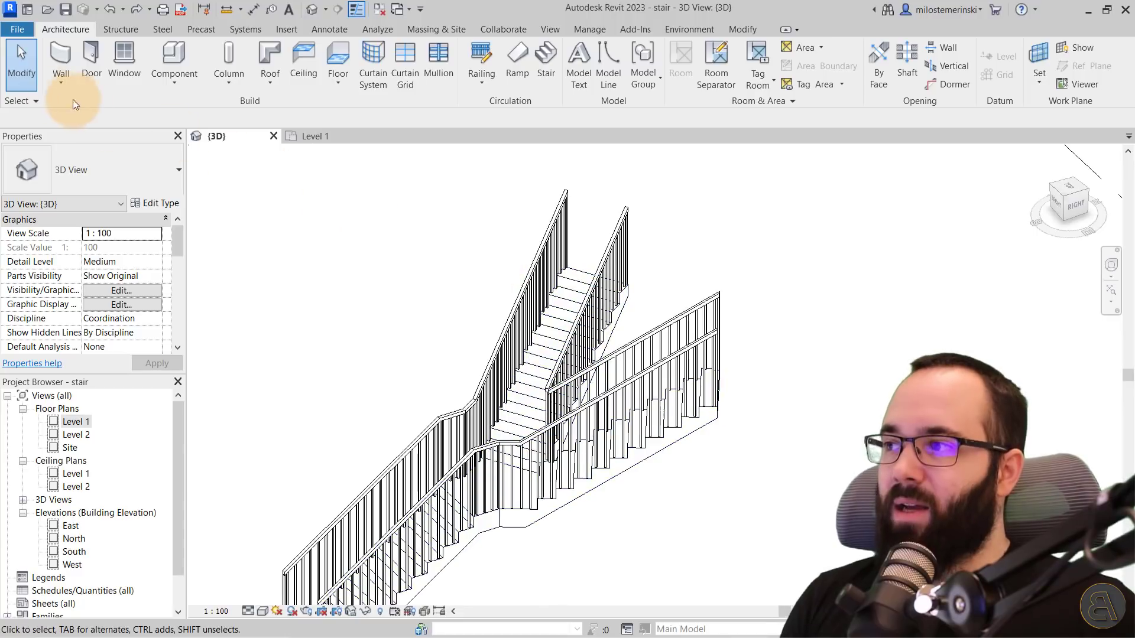
left_click(31, 100)
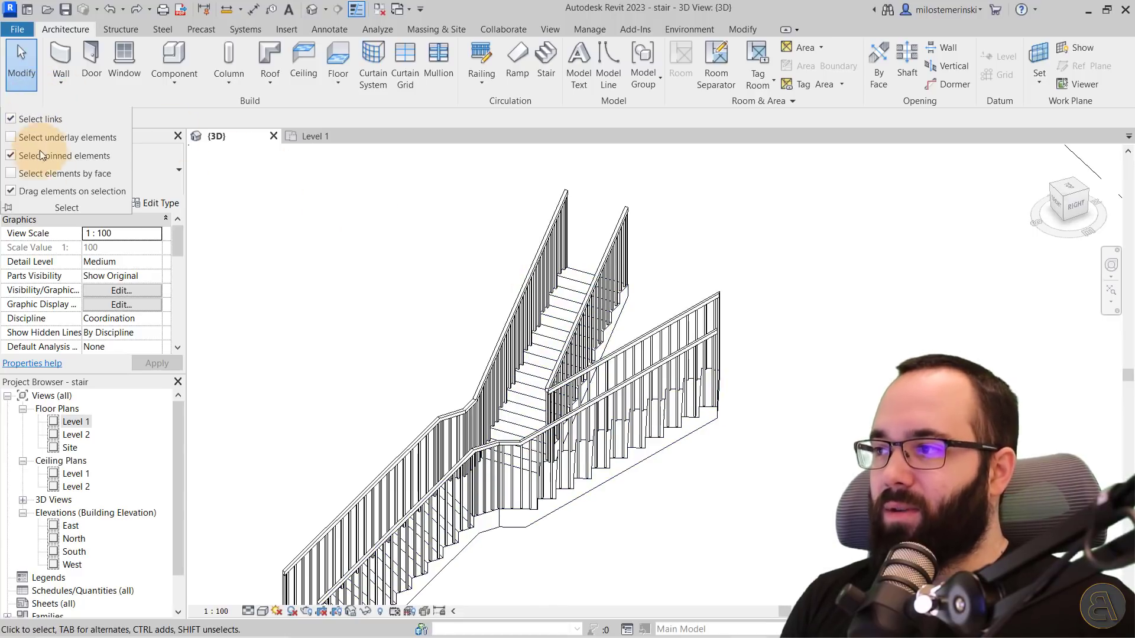
left_click(19, 193)
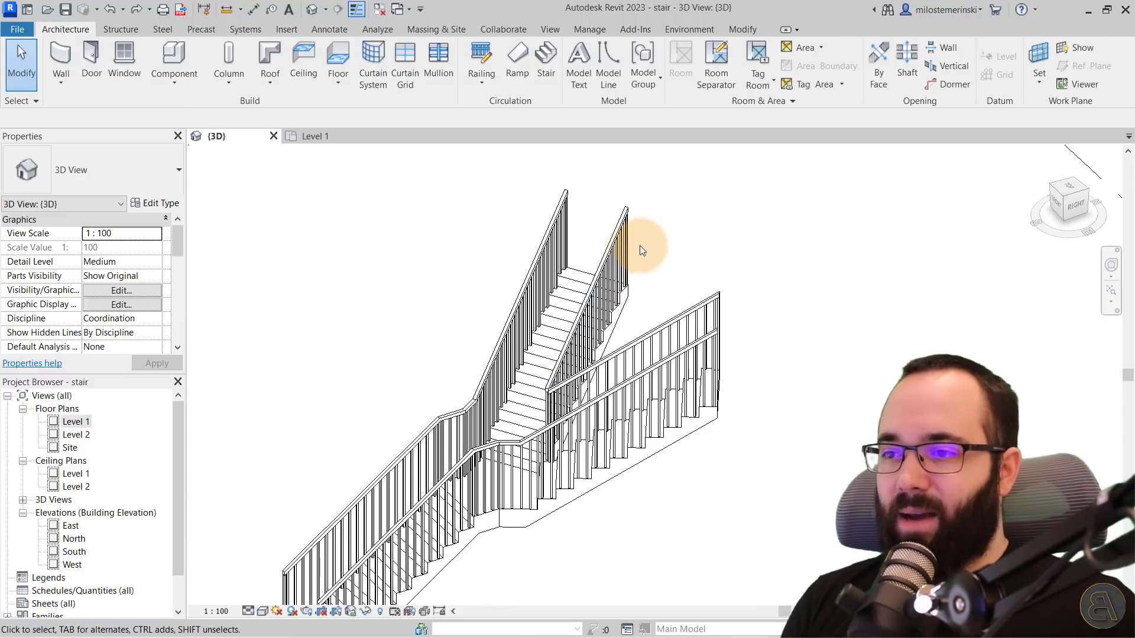
left_click_drag(626, 247, 833, 417)
scroll(330, 278, "down", 1)
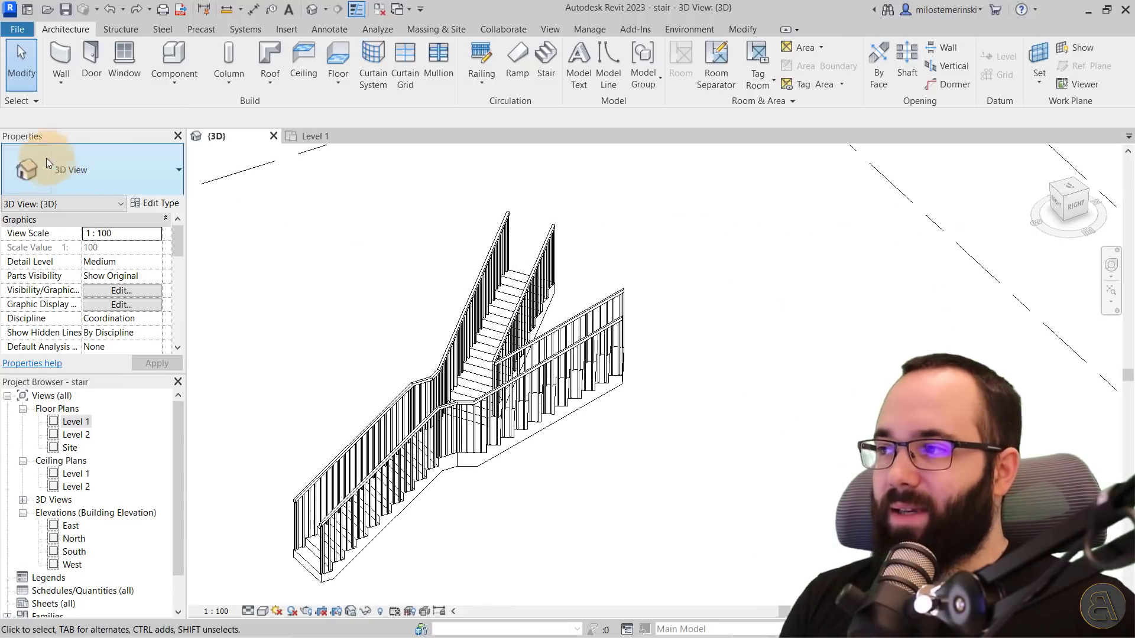
left_click(20, 100)
middle_click_drag(422, 306, 184, 218, "shift")
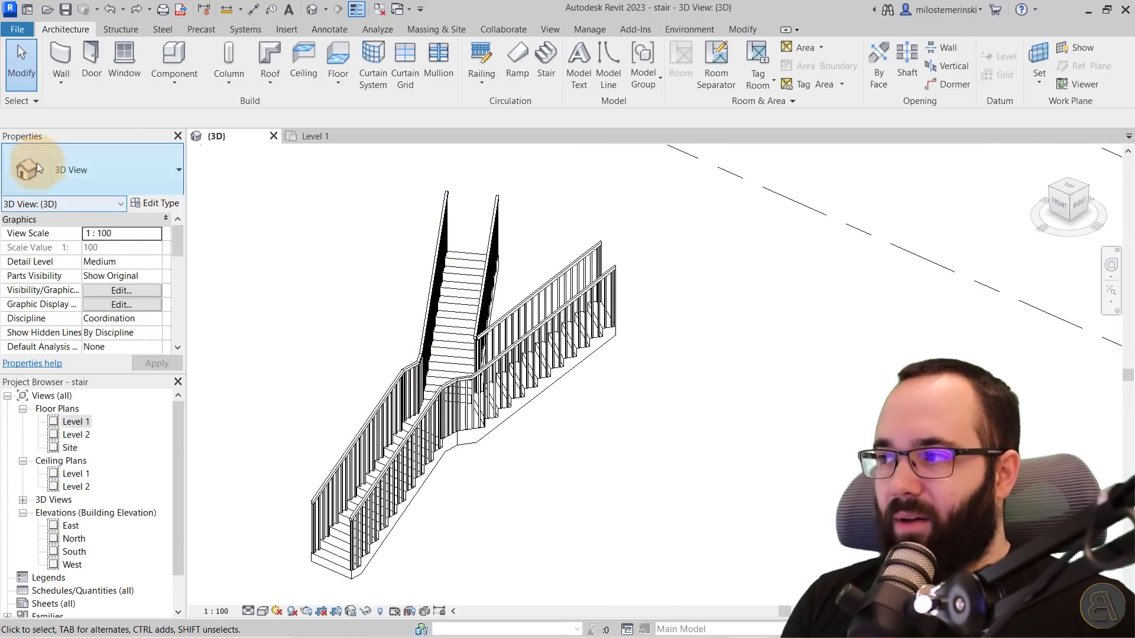
left_click(20, 101)
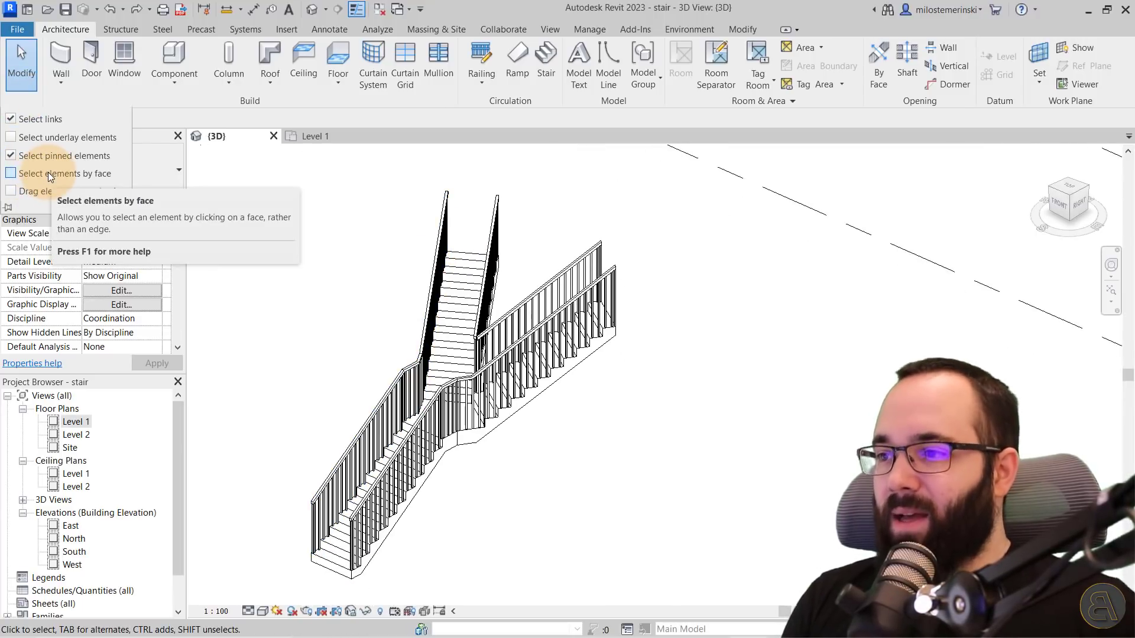
scroll(421, 269, "up", 6)
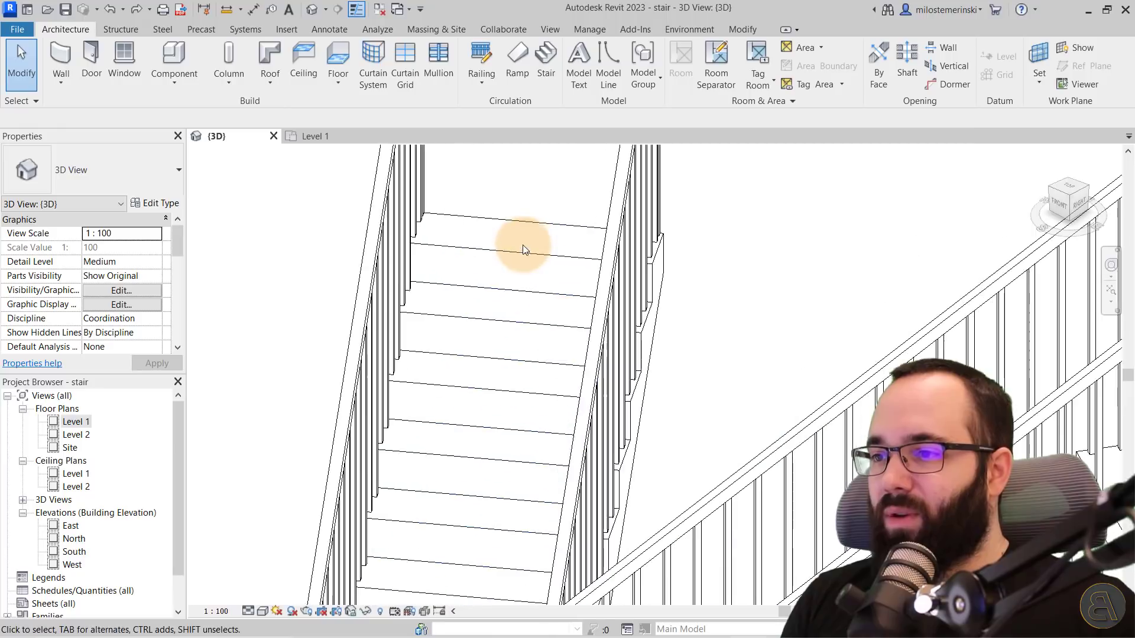
scroll(505, 226, "down", 5)
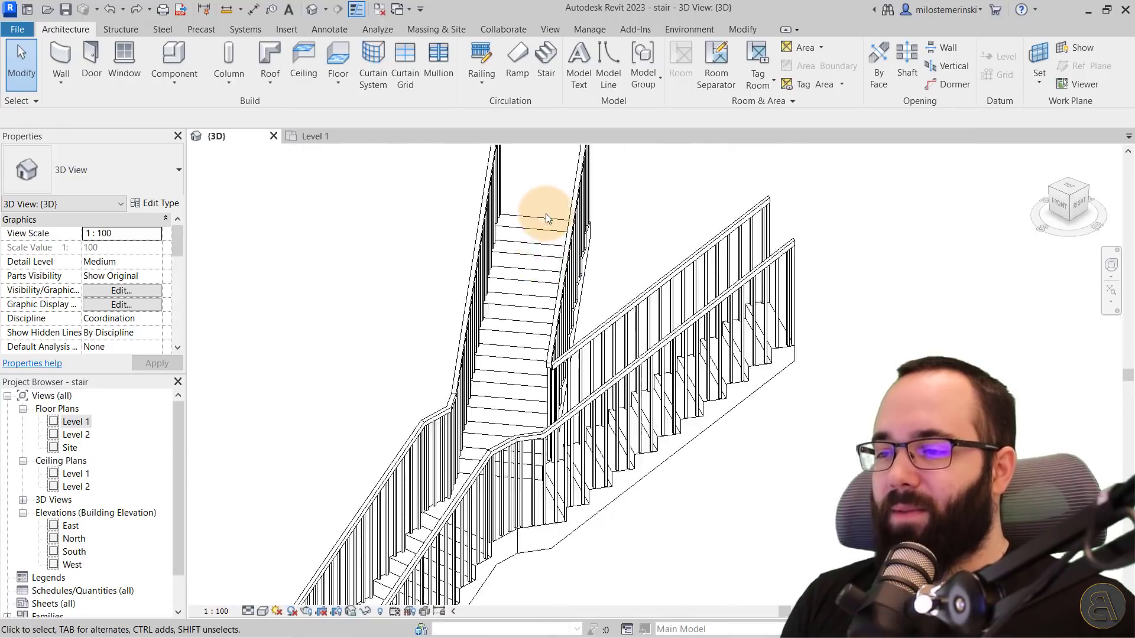
middle_click_drag(543, 212, 562, 385)
scroll(654, 413, "up", 5)
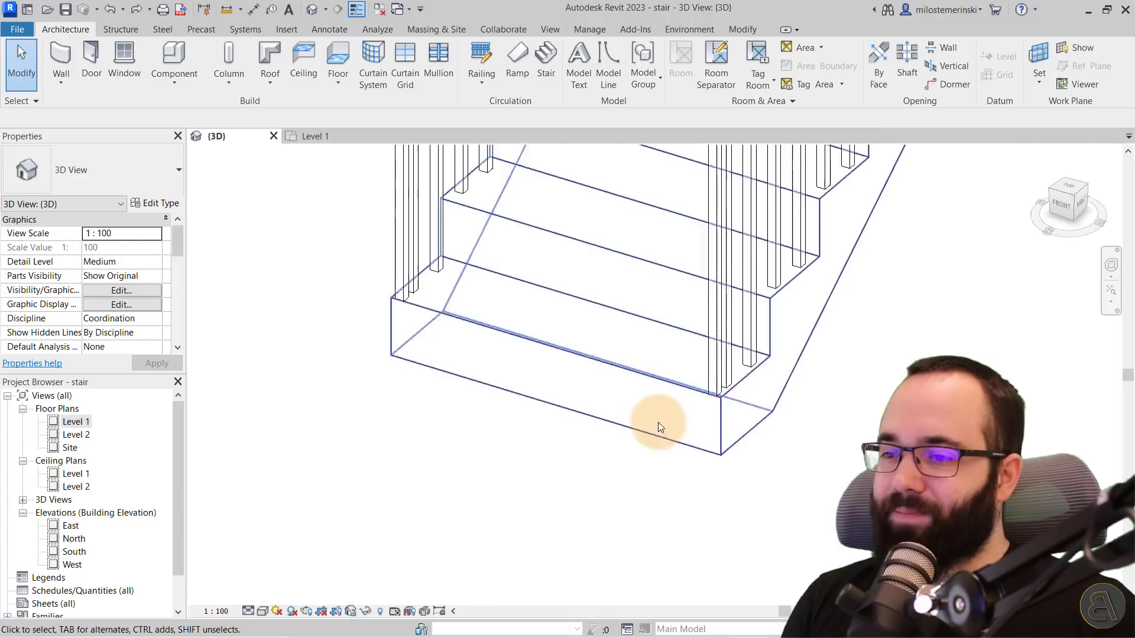
scroll(571, 402, "up", 2)
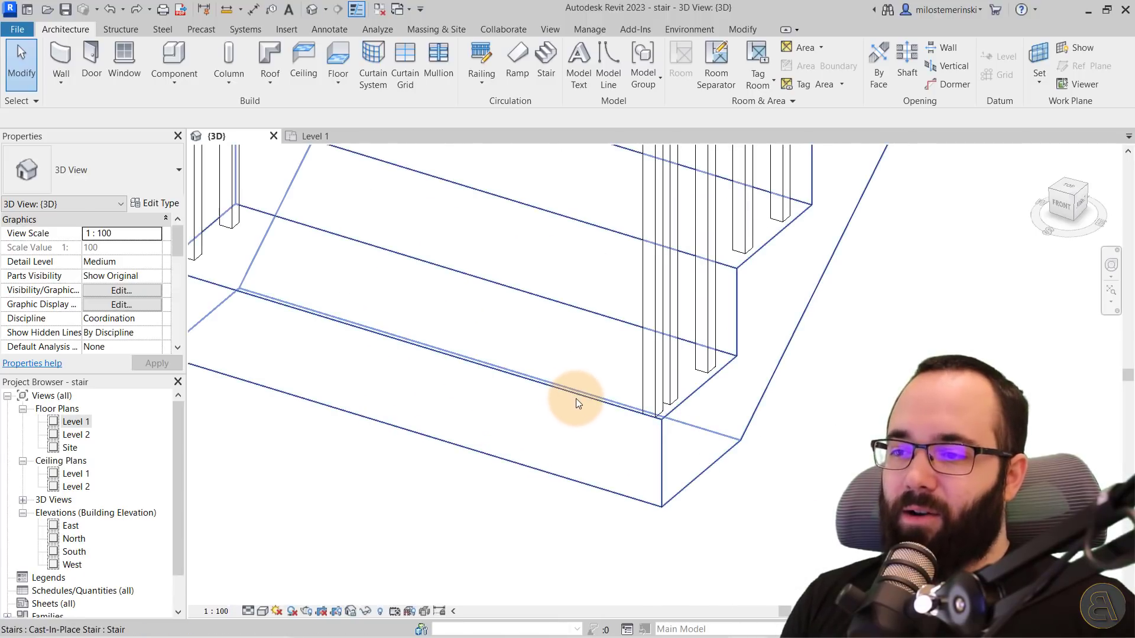
left_click(576, 398)
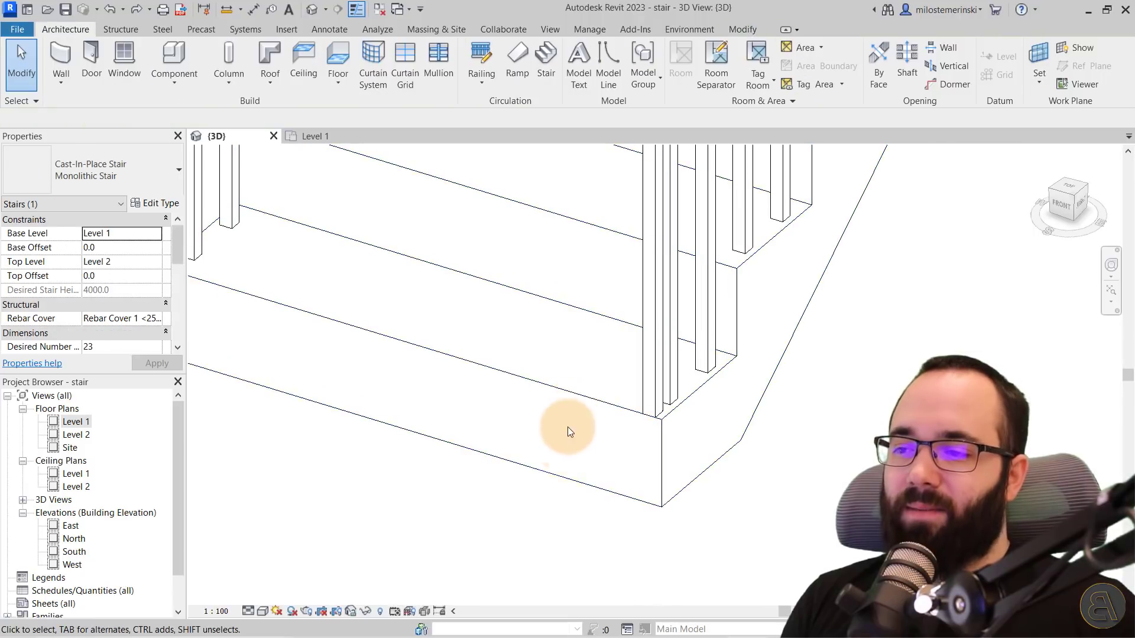
left_click(552, 440)
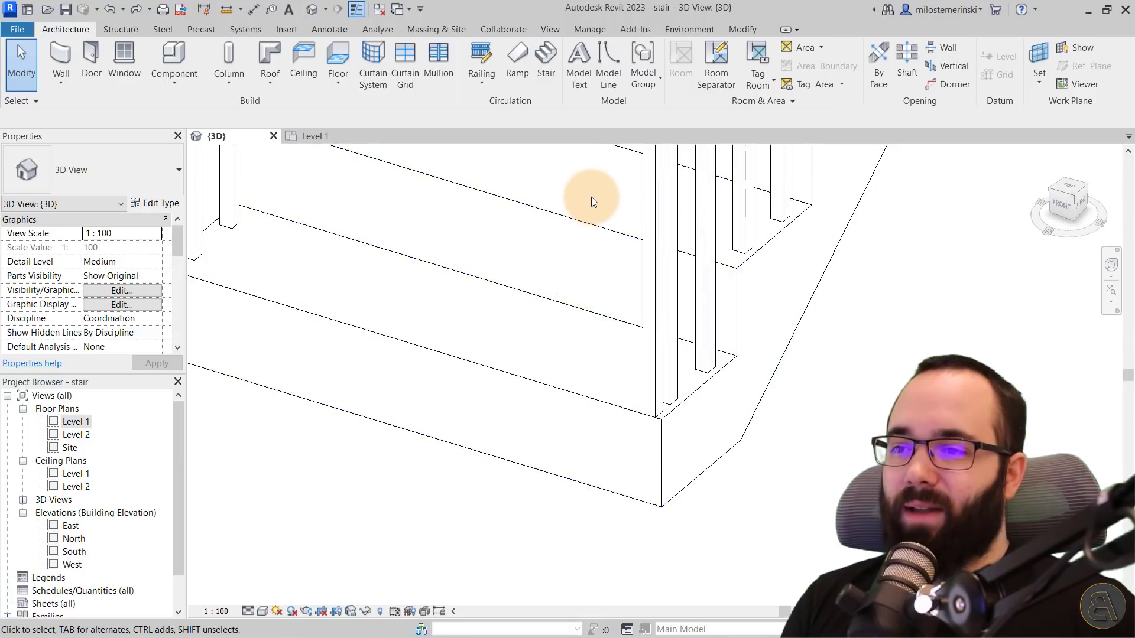
left_click(789, 336)
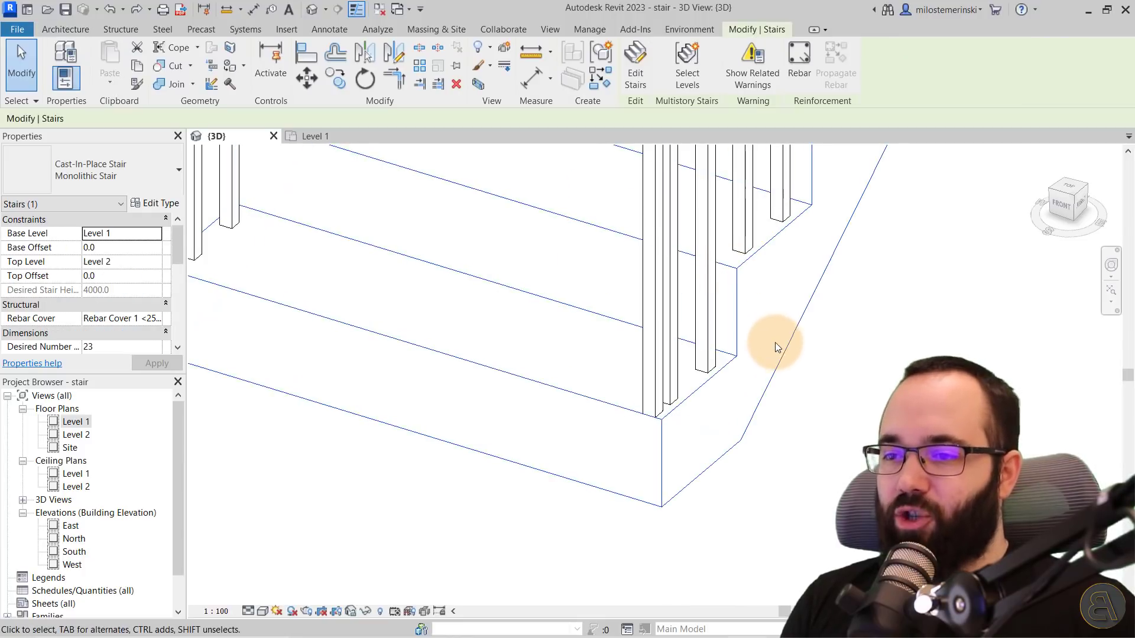
key("Escape")
left_click(740, 325)
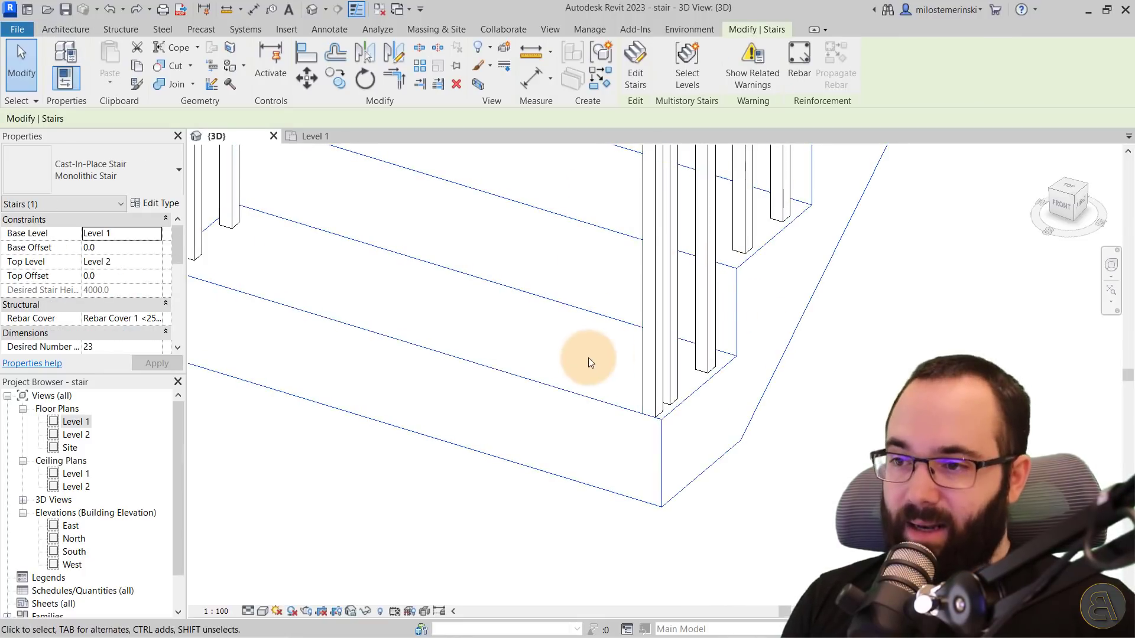
key("Escape")
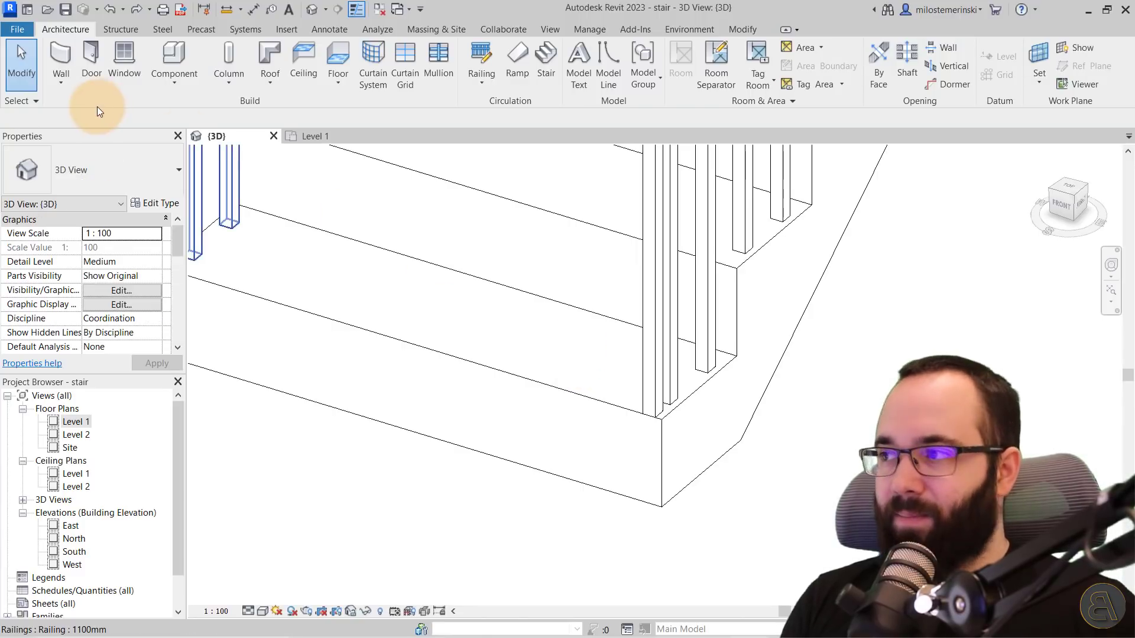
left_click(27, 100)
left_click(47, 157)
left_click(21, 173)
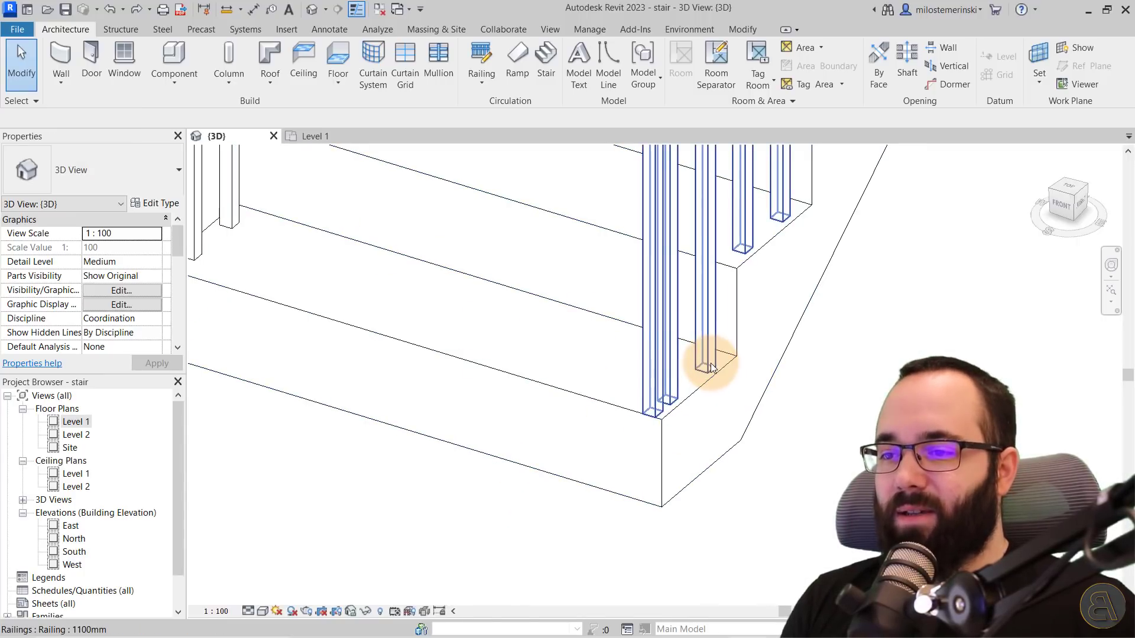
scroll(533, 414, "down", 2)
left_click(533, 414)
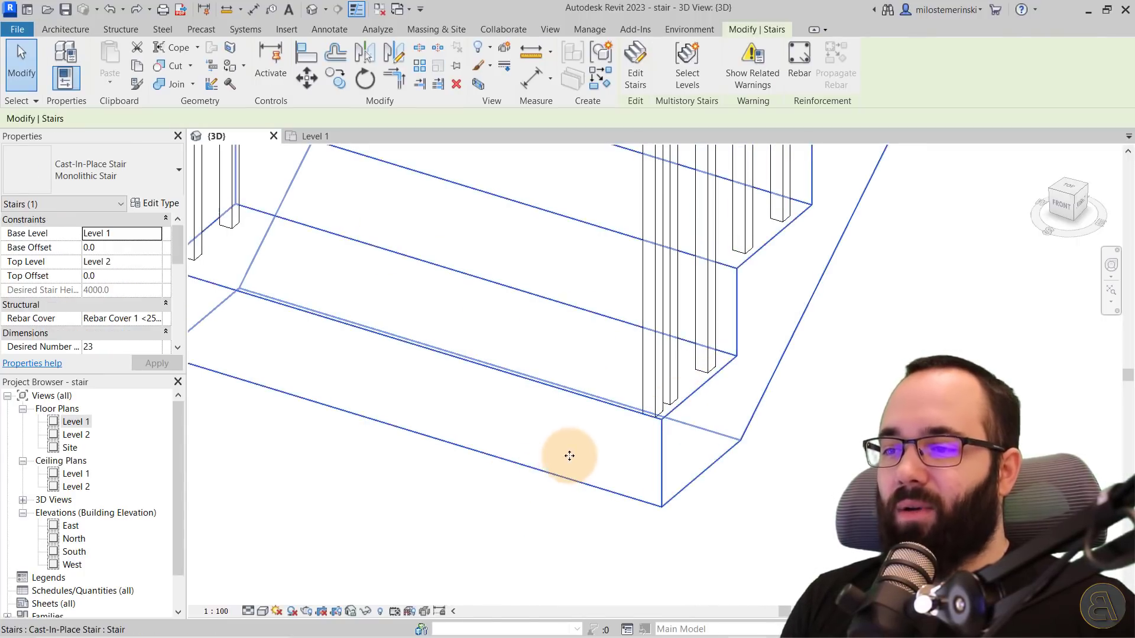
scroll(534, 501, "down", 3)
scroll(618, 477, "down", 1)
middle_click_drag(618, 478, 513, 502)
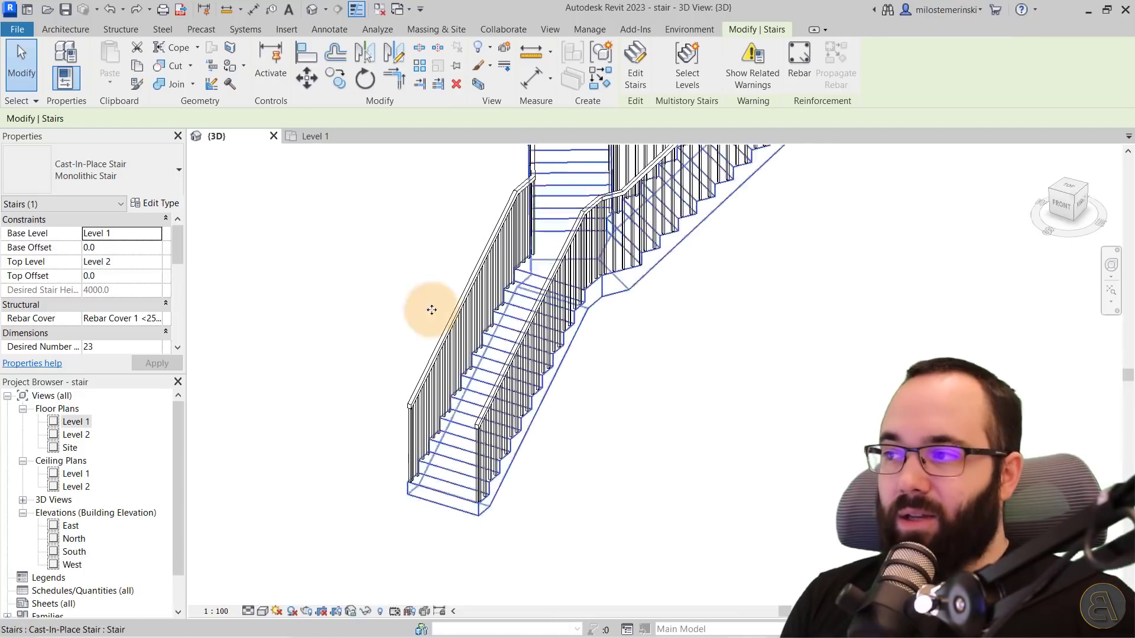
left_click(30, 102)
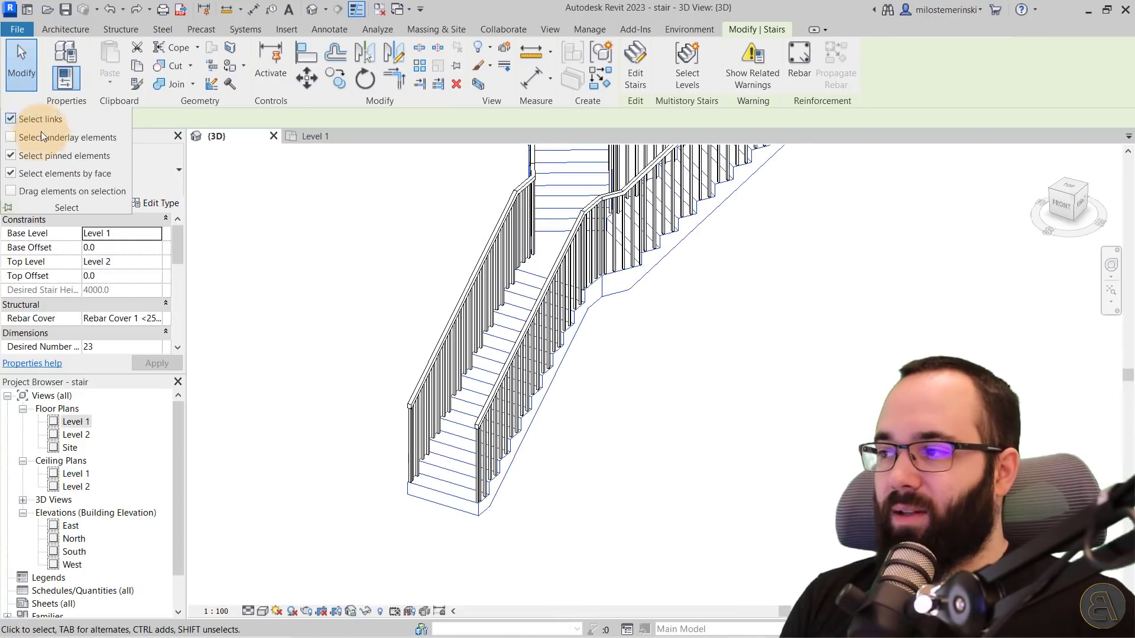
left_click(12, 174)
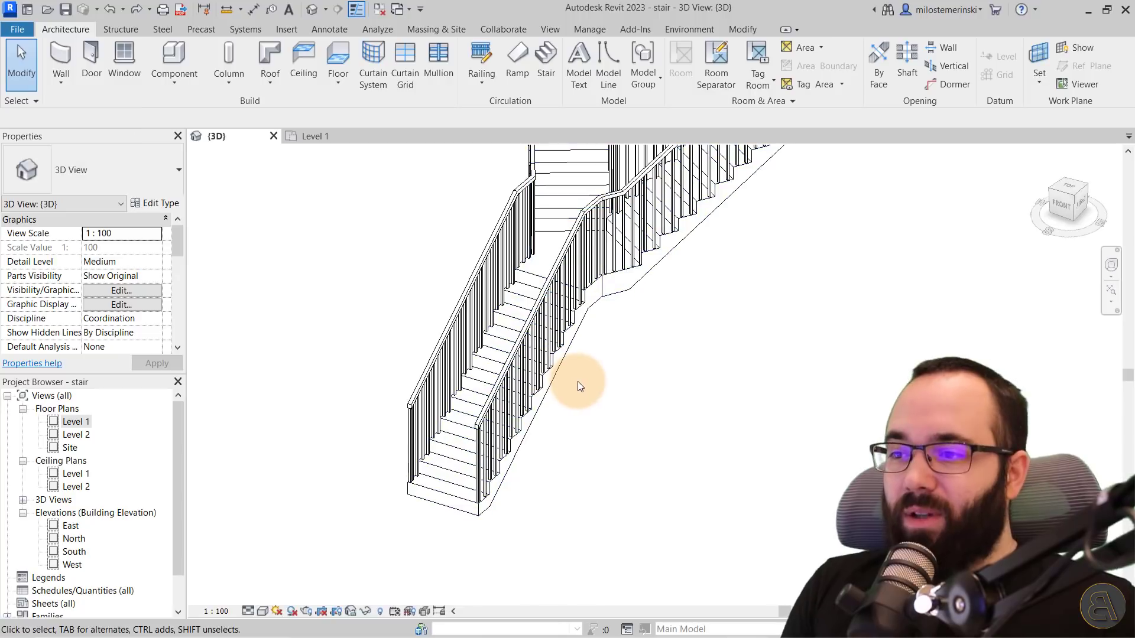
Crossing-select only Level 1 and Level 2, leaving out the stair
scroll(591, 384, "down", 3)
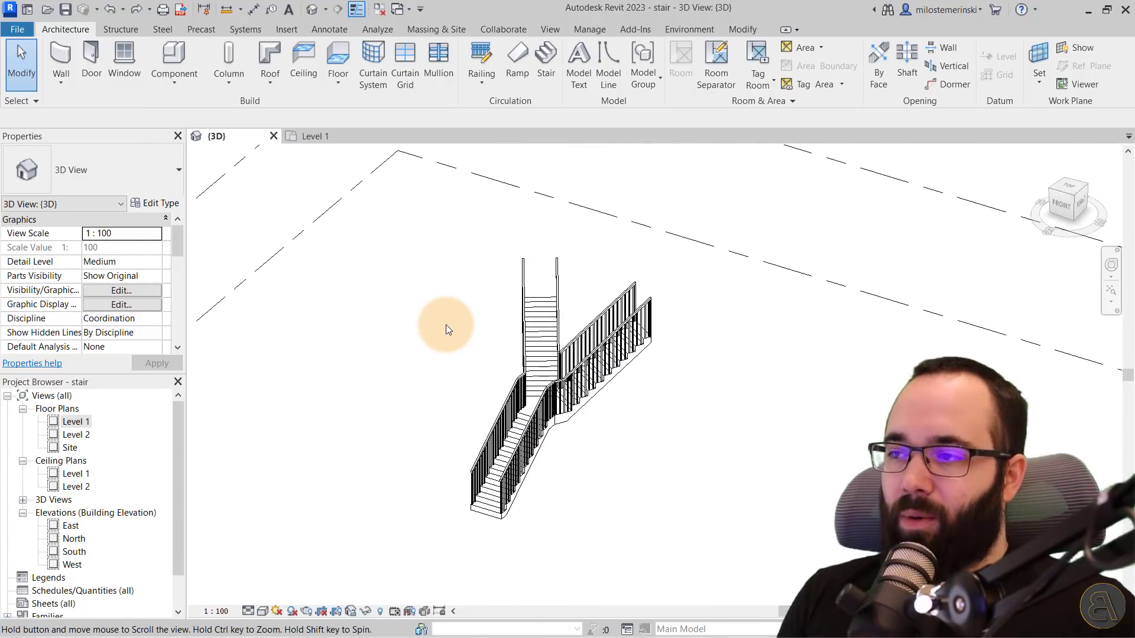
scroll(446, 324, "down", 4)
left_click_drag(399, 325, 232, 217)
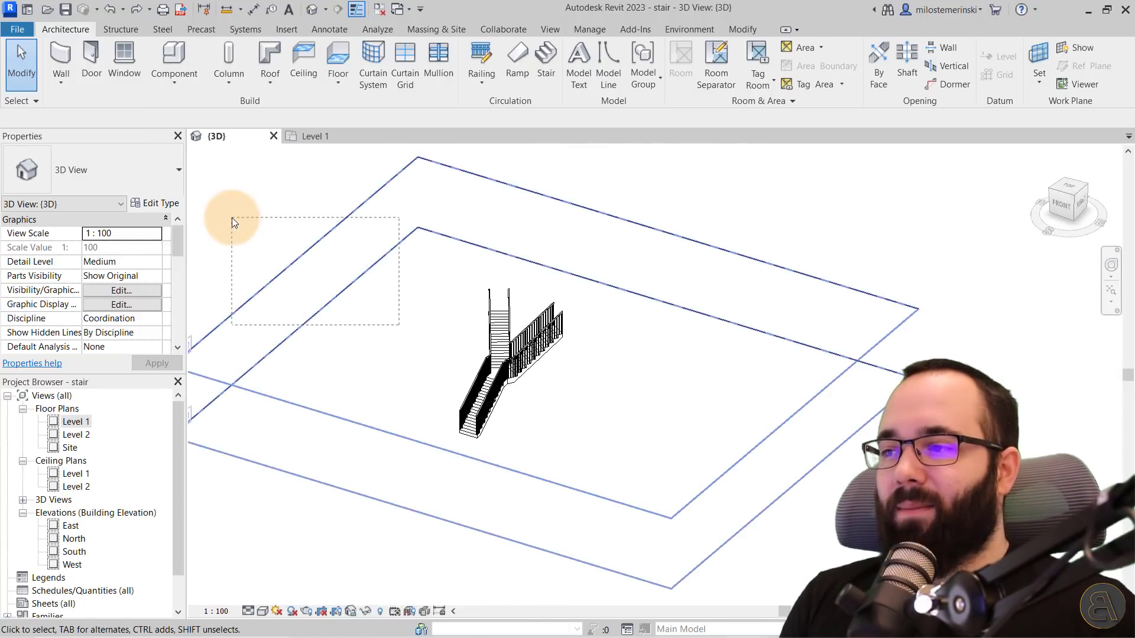
left_click_drag(414, 324, 292, 238)
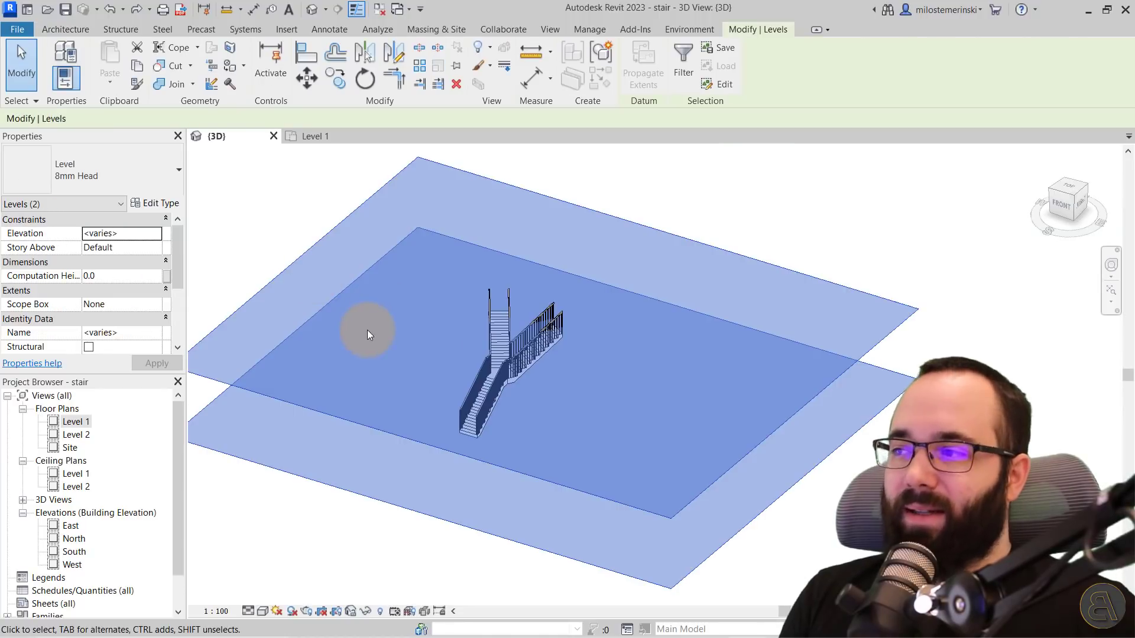
middle_click_drag(367, 329, 400, 328)
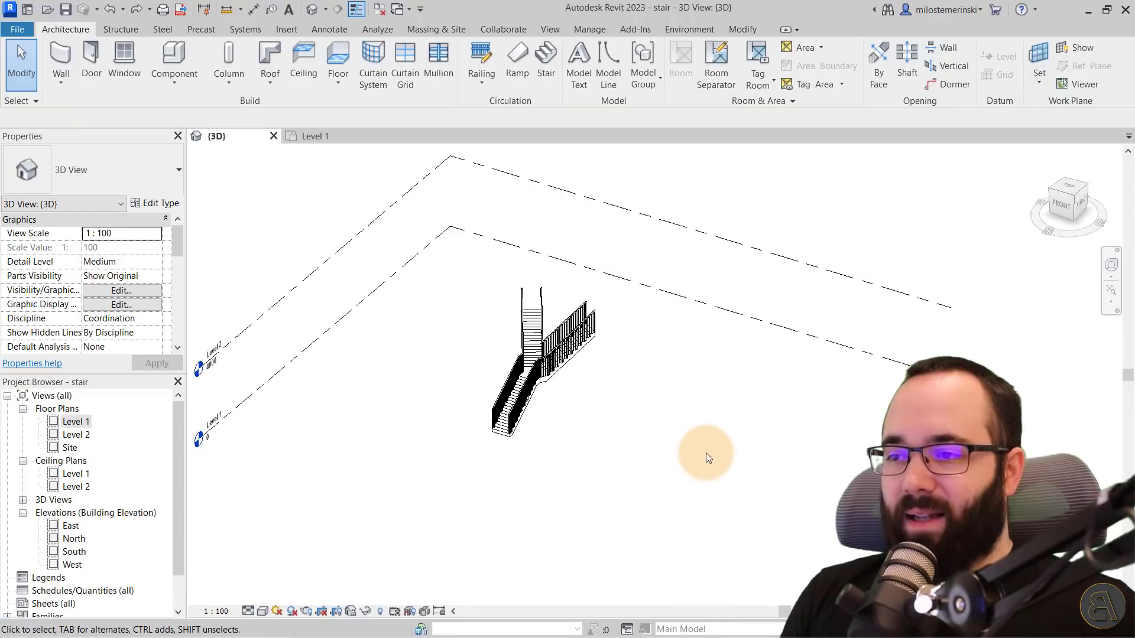
left_click_drag(705, 453, 276, 225)
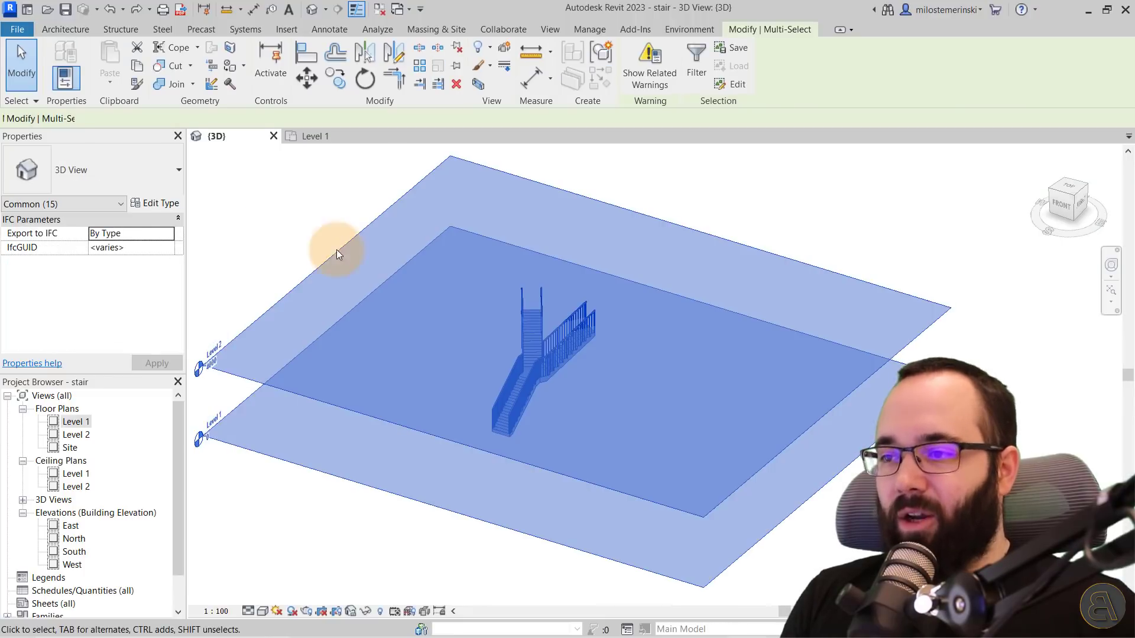
left_click(468, 323)
left_click_drag(417, 324, 239, 210)
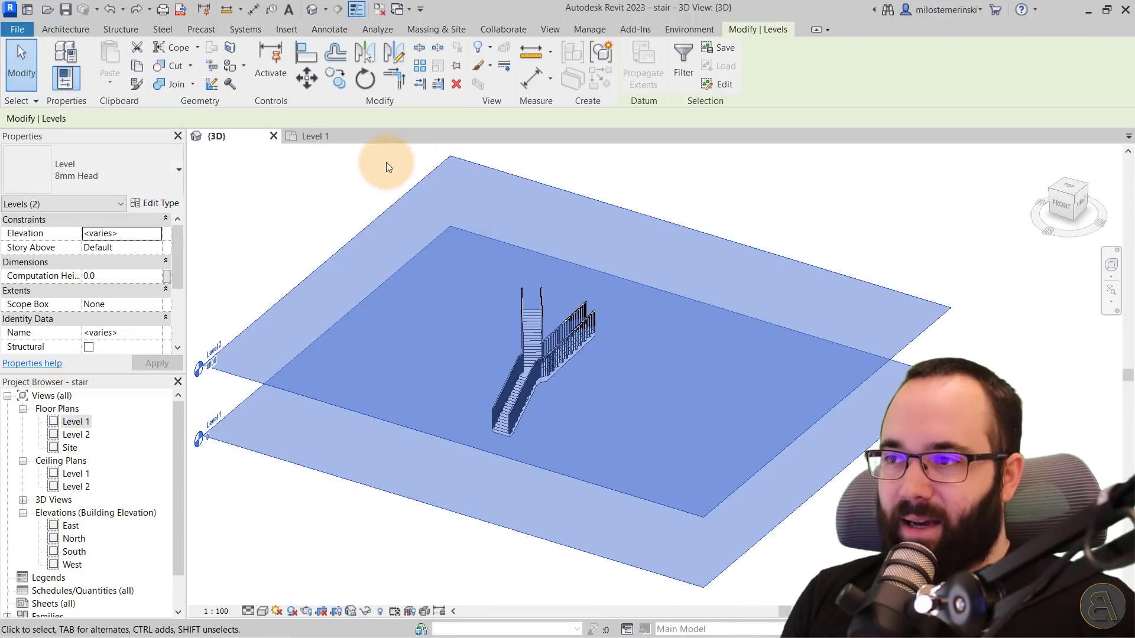
Pin both levels, then turn off Select pinned elements
left_click(456, 65)
key("Escape")
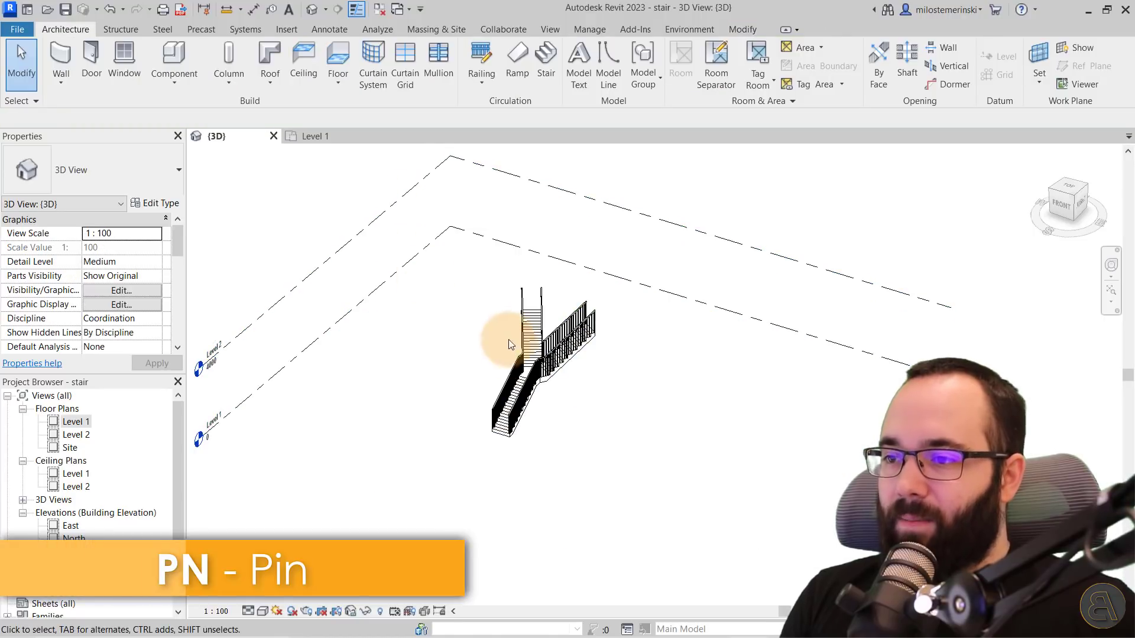
left_click_drag(417, 353, 392, 271)
left_click(417, 305)
left_click_drag(403, 319, 277, 207)
left_click_drag(405, 319, 246, 210)
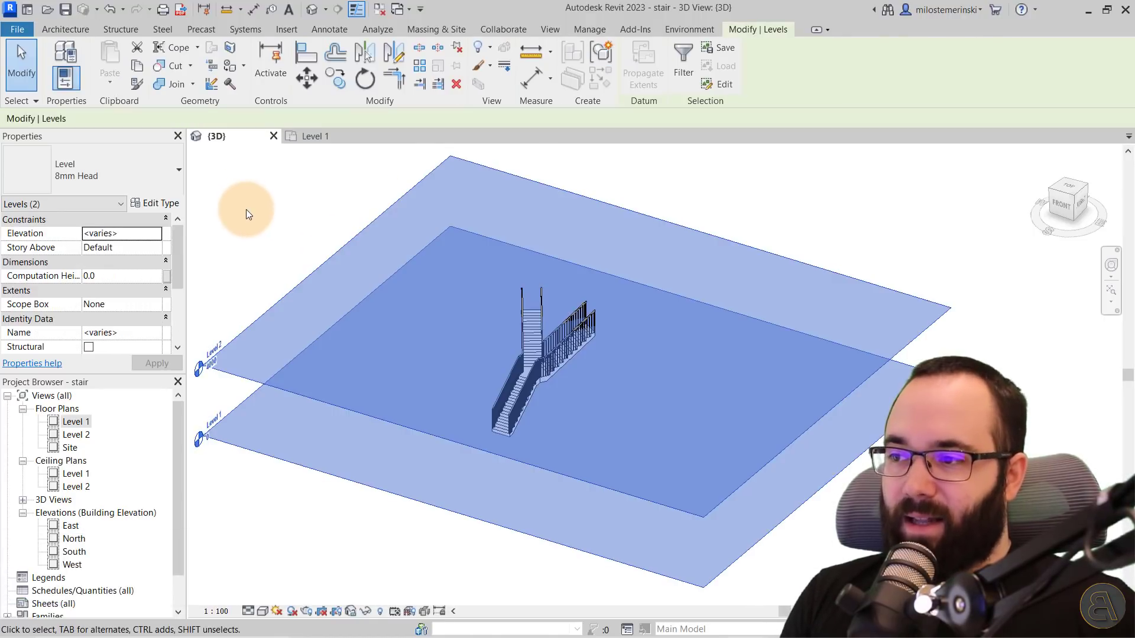
left_click(246, 209)
left_click(31, 100)
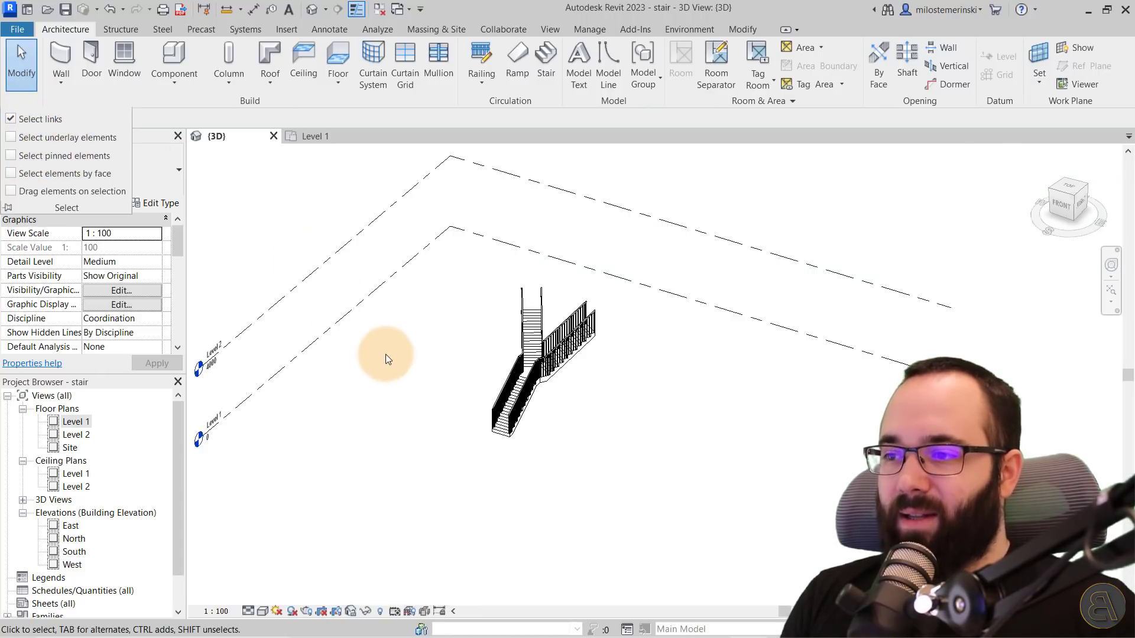
Confirm box selection skips the pinned levels, then re-enable selecting pinned elements and test it
left_click_drag(704, 447, 289, 196)
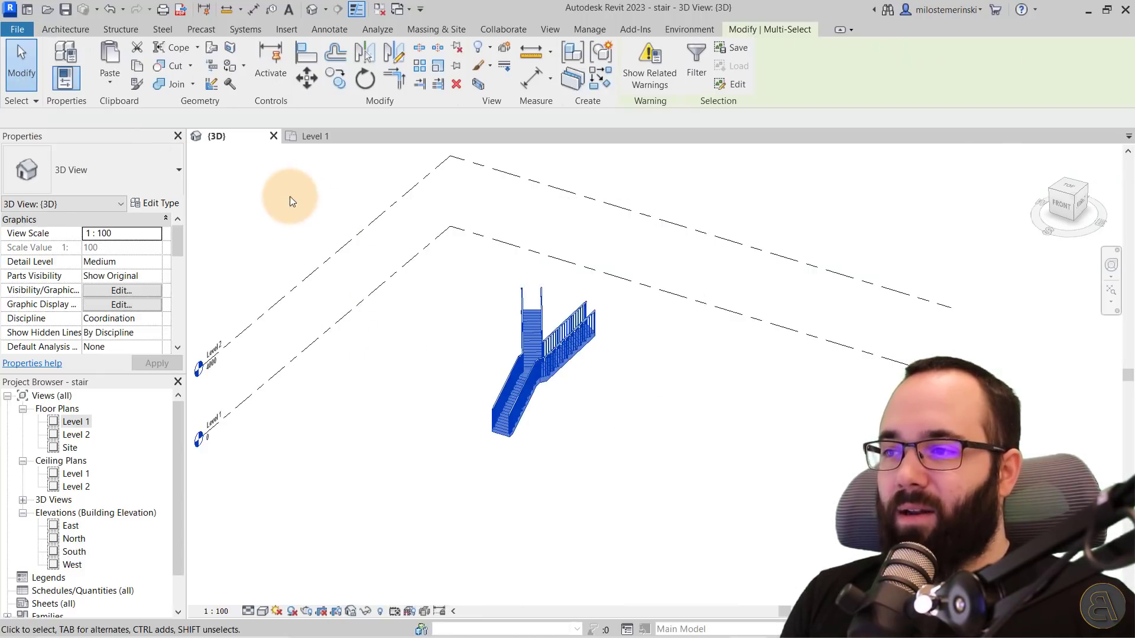
left_click_drag(711, 512, 284, 218)
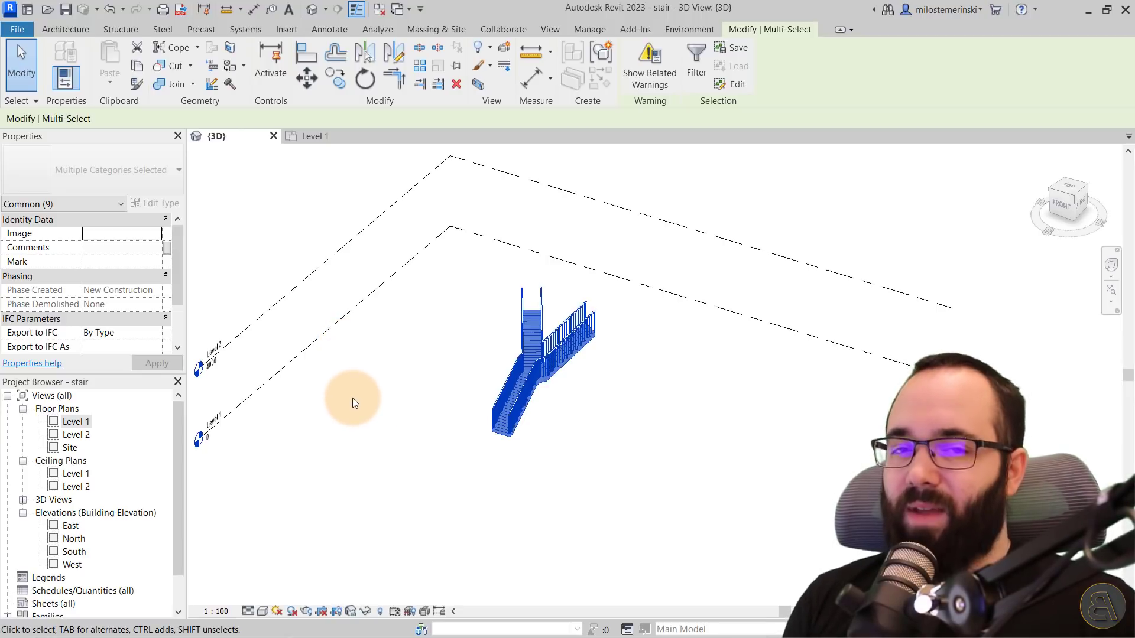
left_click(36, 102)
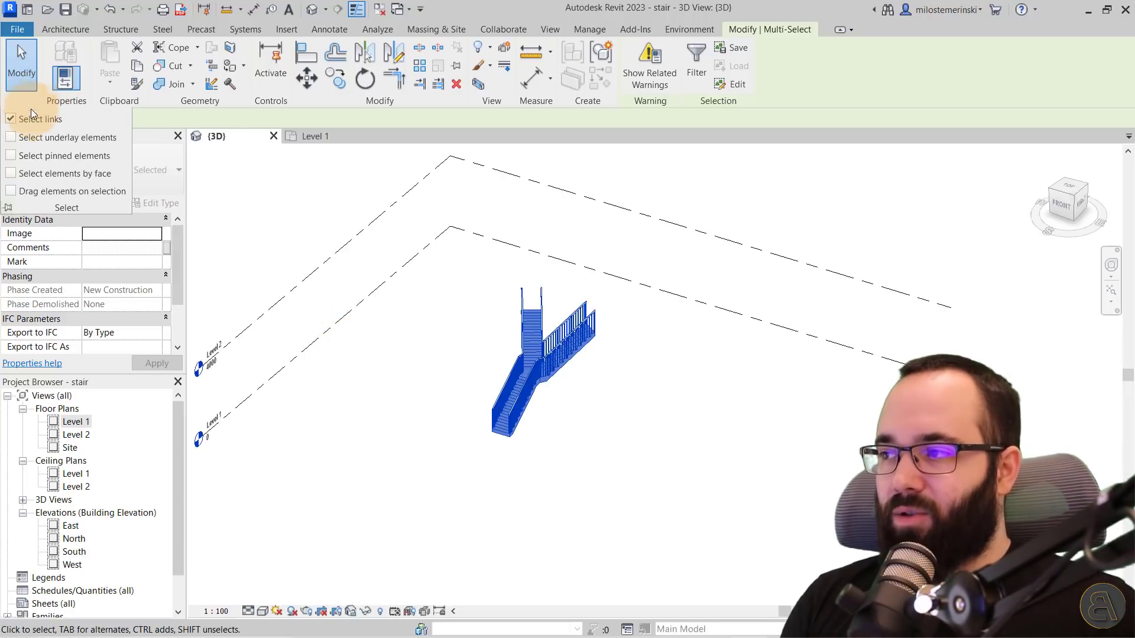
left_click(20, 159)
left_click_drag(435, 336, 307, 231)
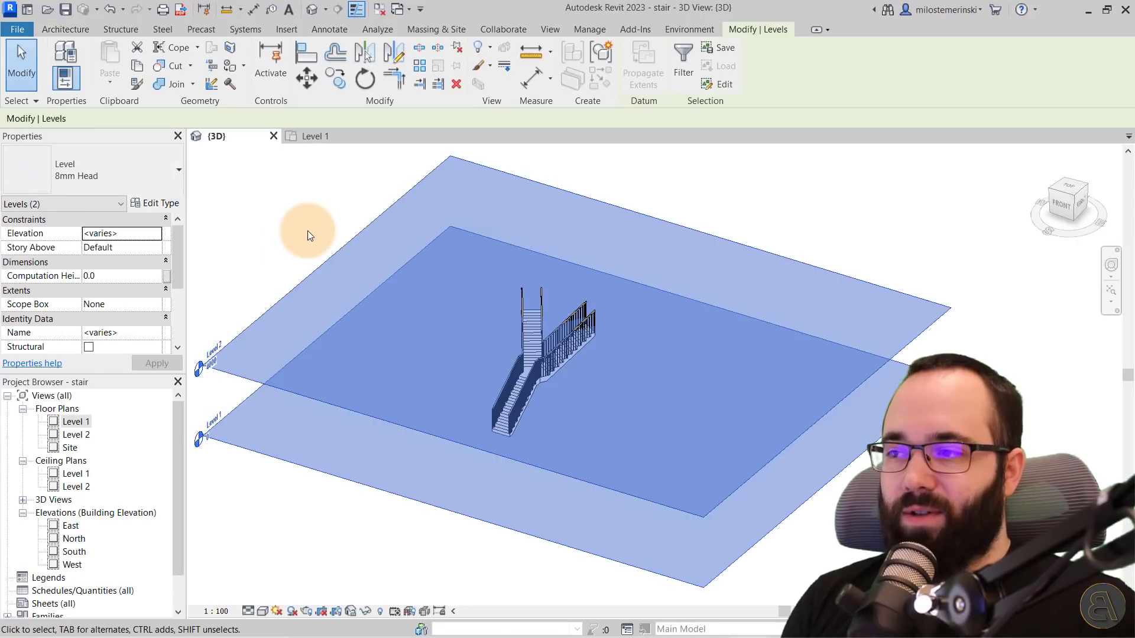
left_click(456, 337)
Review the Select panel dropdown options again
left_click(19, 102)
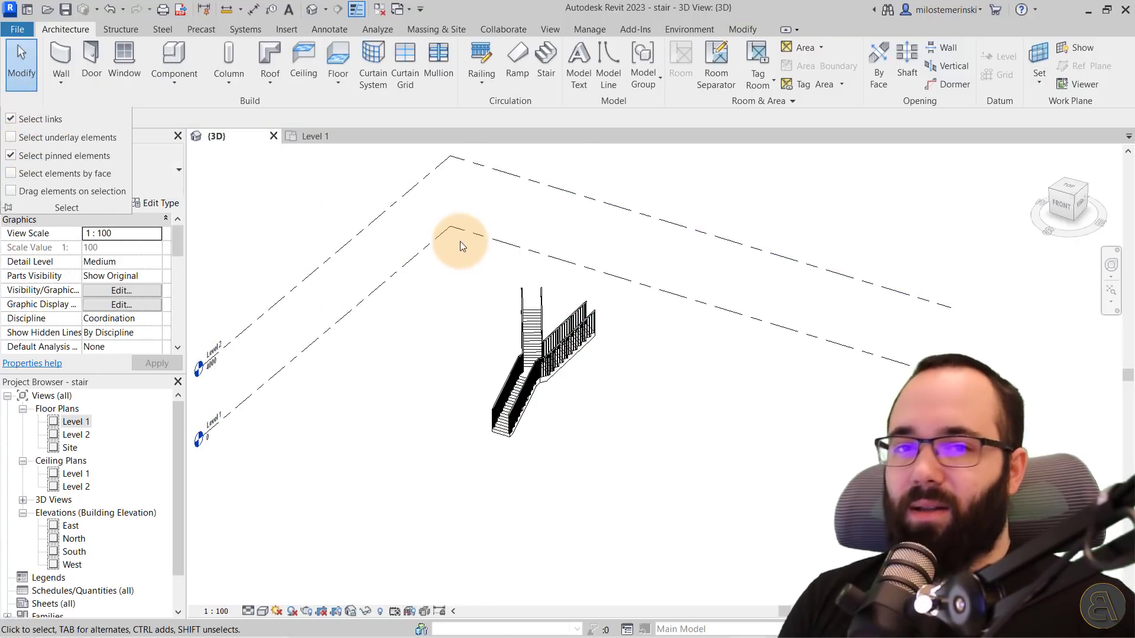
left_click(460, 241)
left_click(28, 104)
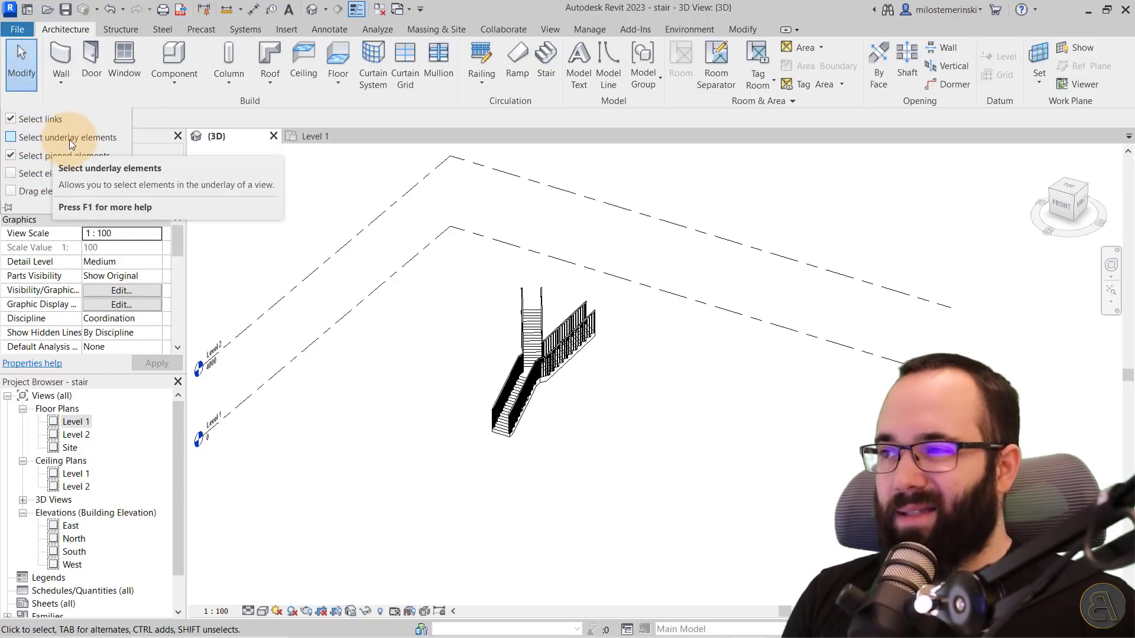
Place an M_Desk to the left of the stair in the Level 1 floor plan
left_click(309, 137)
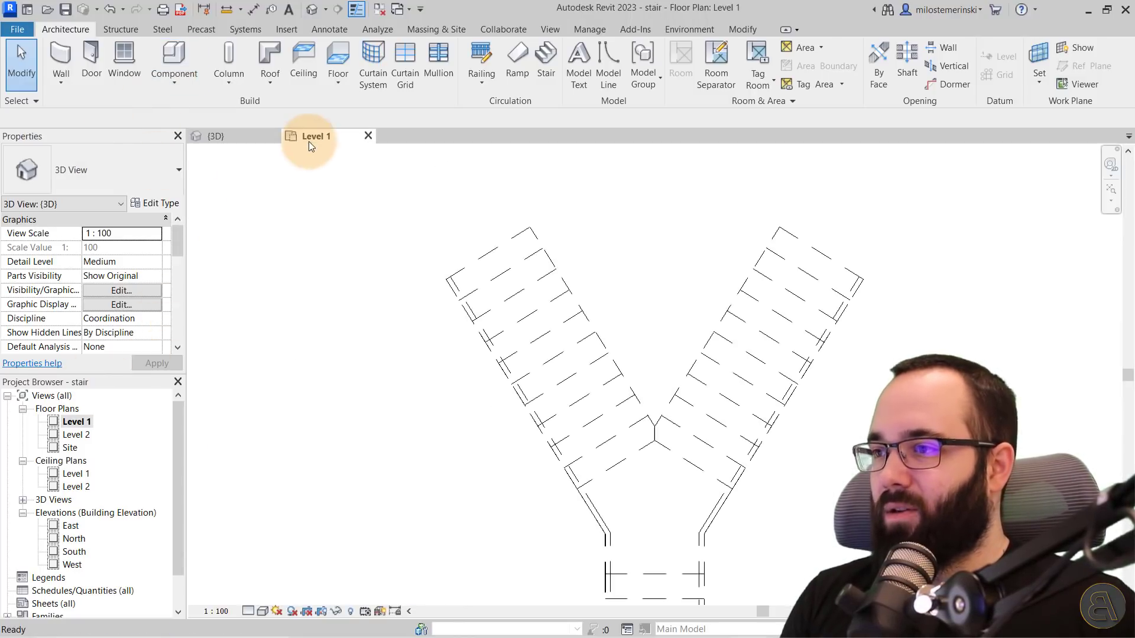
scroll(465, 244, "down", 2)
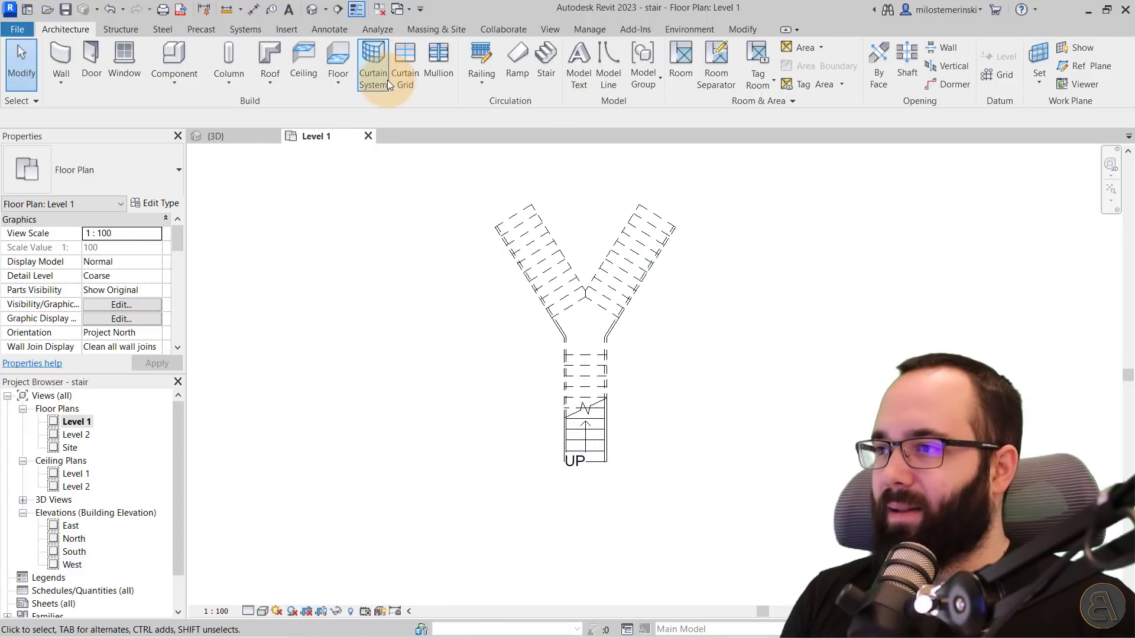
left_click(174, 56)
left_click(387, 336)
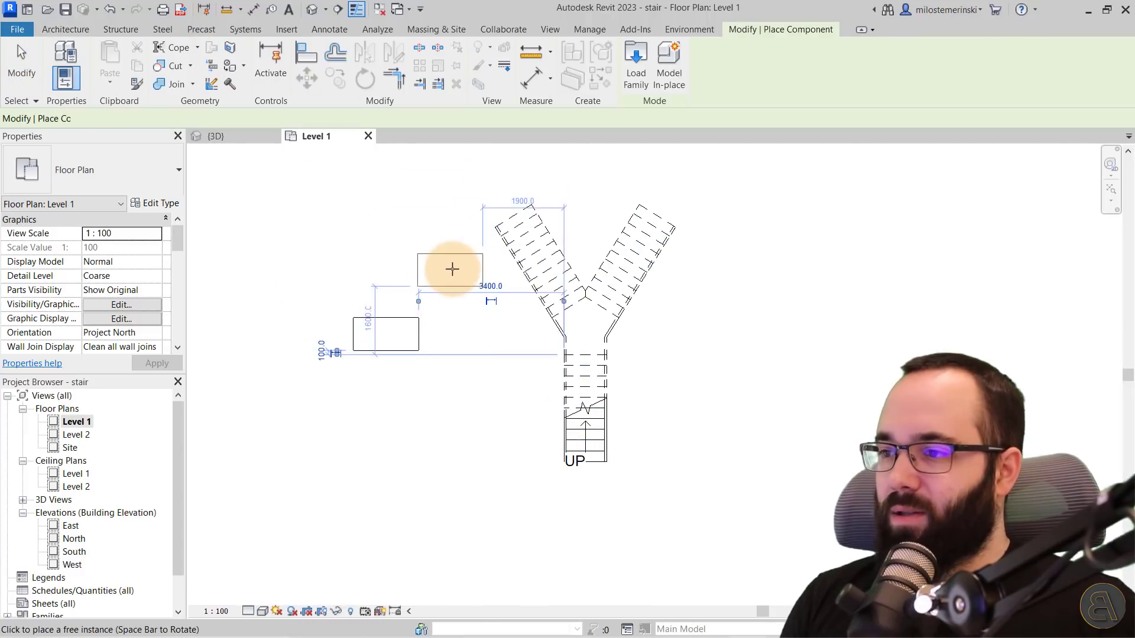
key("Escape")
key("Escape")
Open the Level 2 floor plan and move the desk beside the stair
left_click(76, 436)
double_click(75, 436)
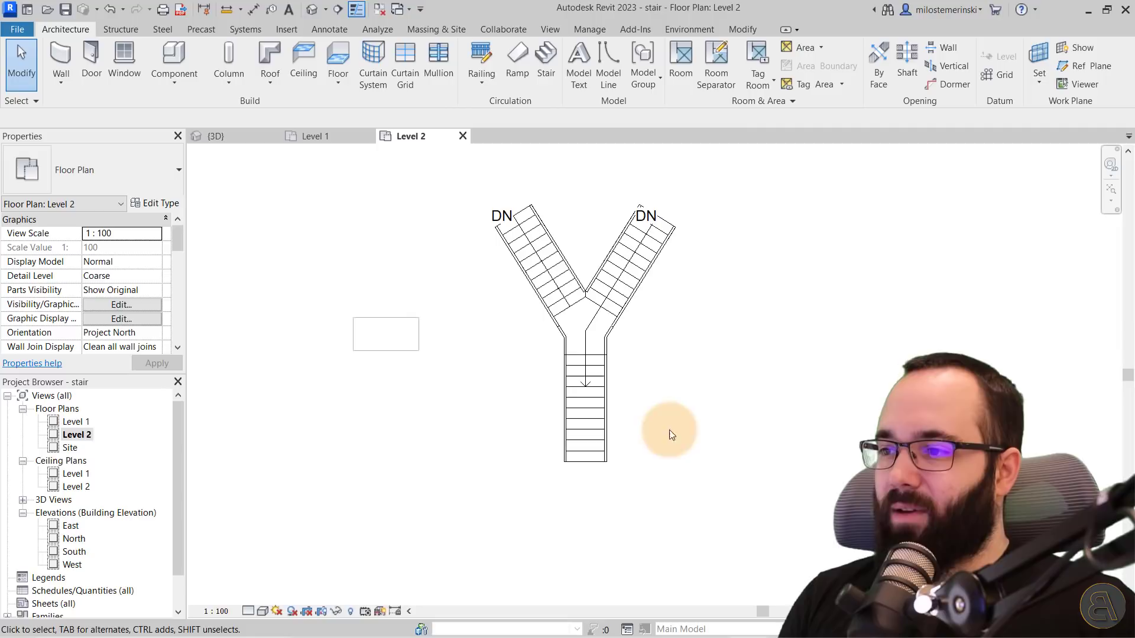
scroll(456, 350, "up", 2)
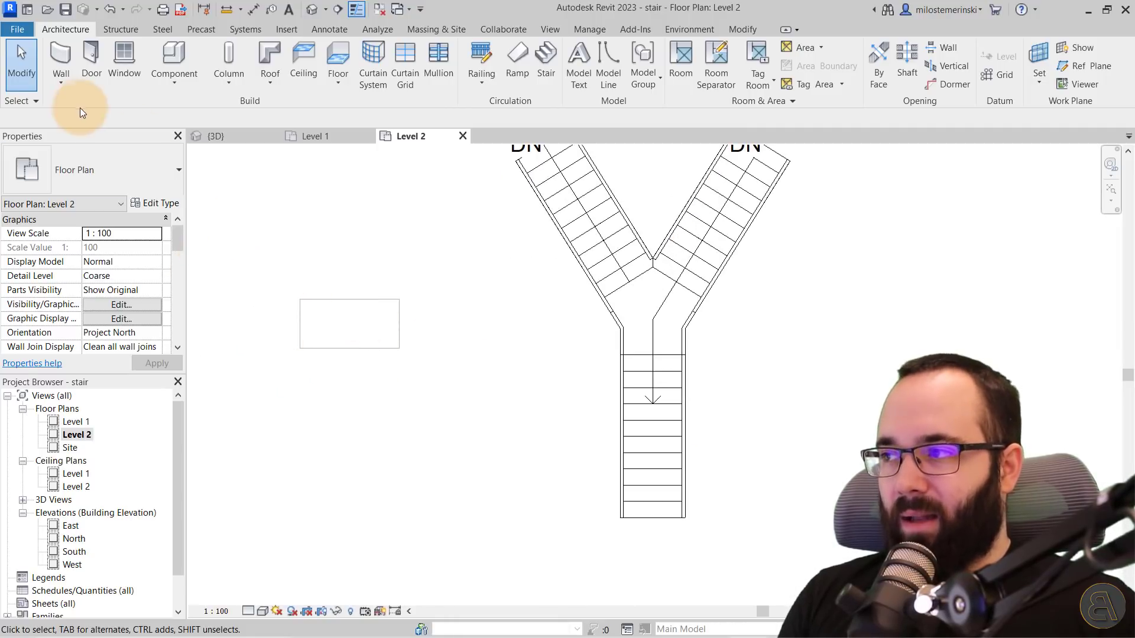
left_click(32, 102)
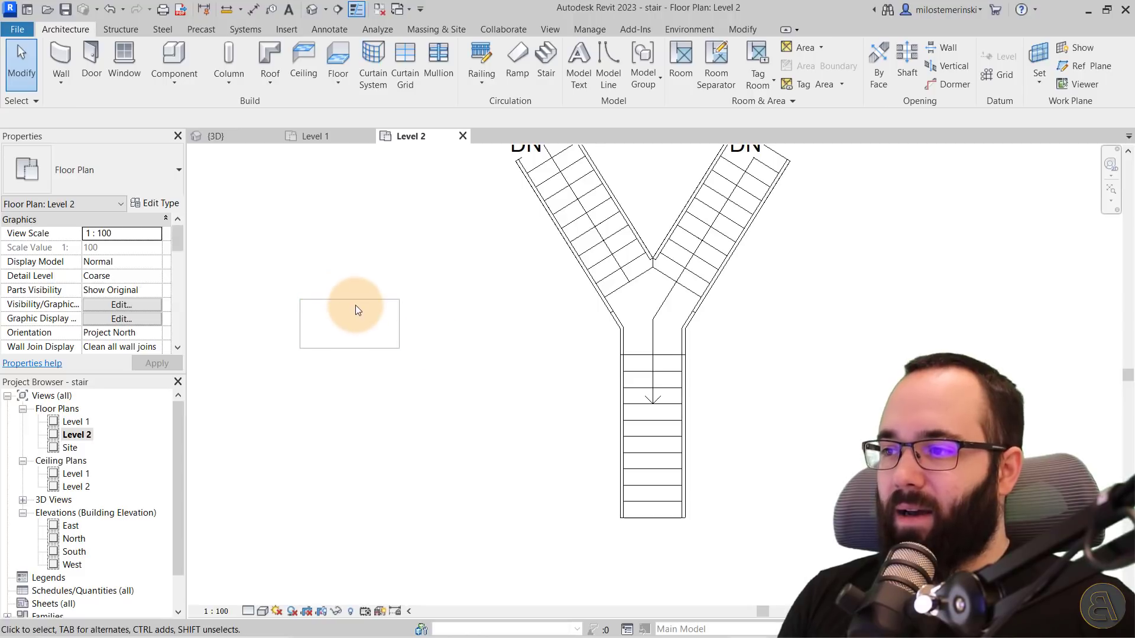
left_click_drag(355, 305, 414, 303)
left_click(537, 374)
Crossing-select the Y-stair, then pick the desk instead
scroll(538, 327, "down", 1)
scroll(537, 331, "down", 1)
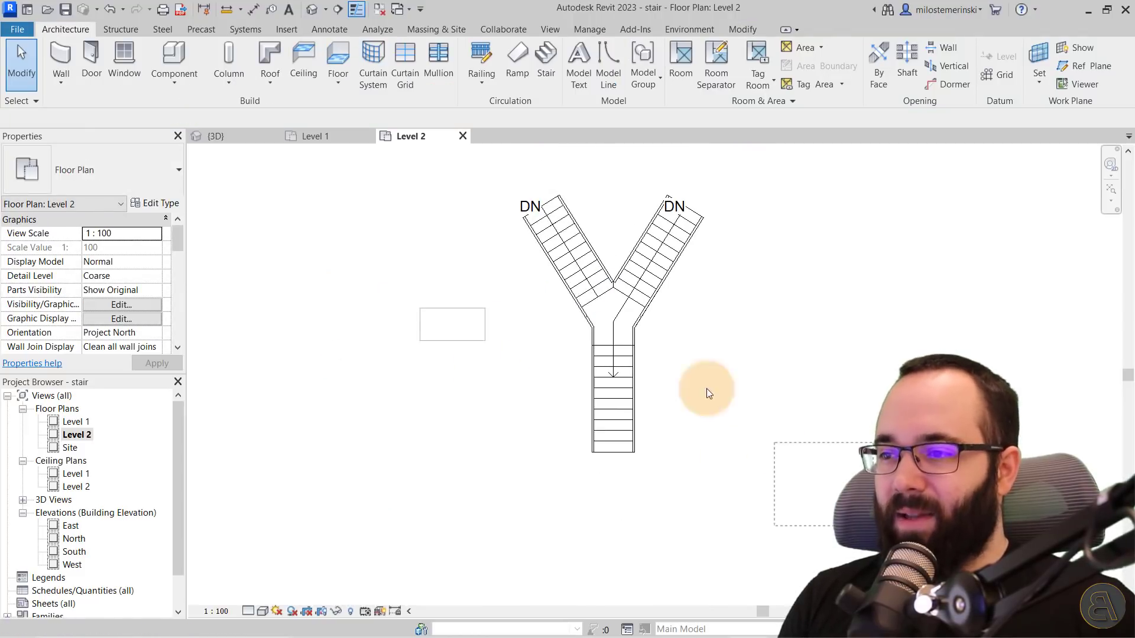
left_click_drag(707, 389, 334, 164)
left_click(835, 471)
left_click_drag(834, 471, 371, 166)
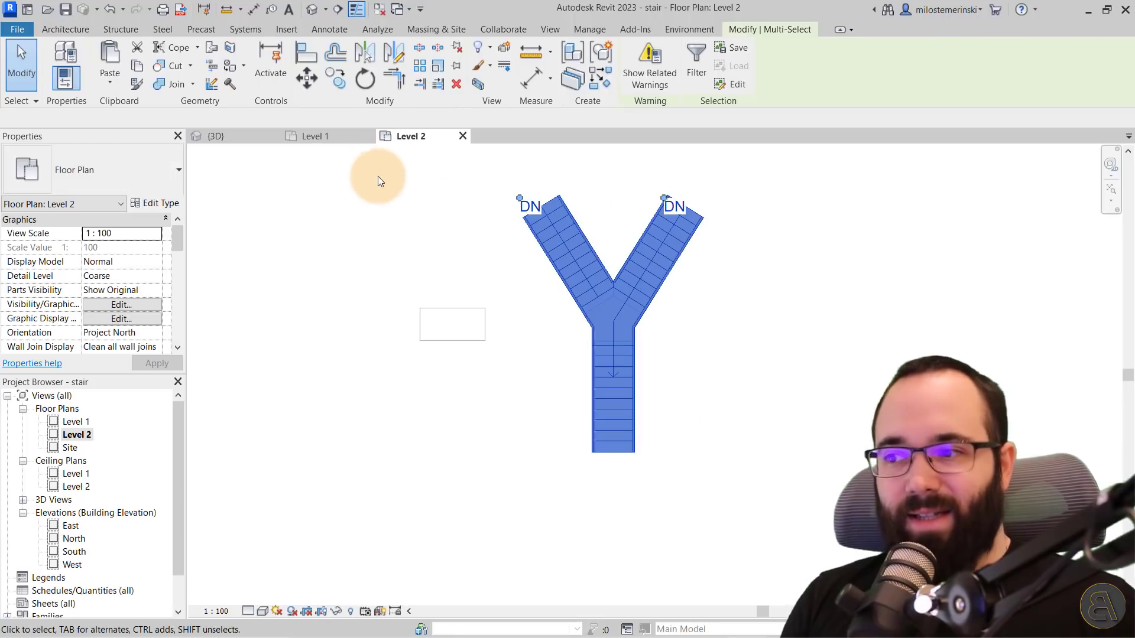
left_click(445, 326)
key("Escape")
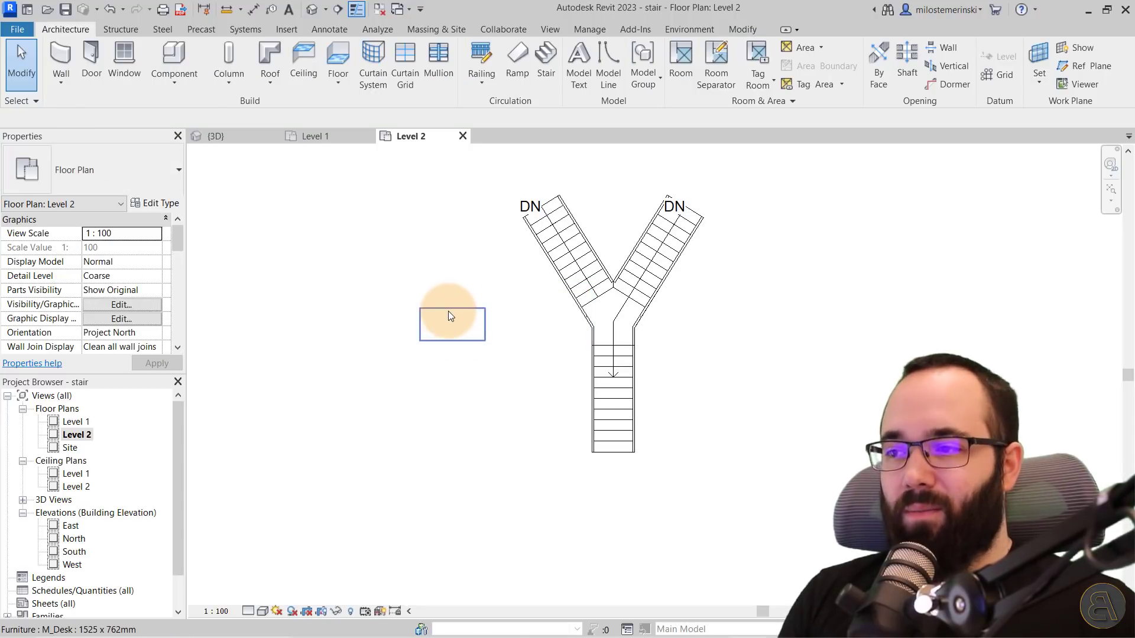
Check the desk's level and the stair selection's category filter, then reselect the stair
left_click(448, 313)
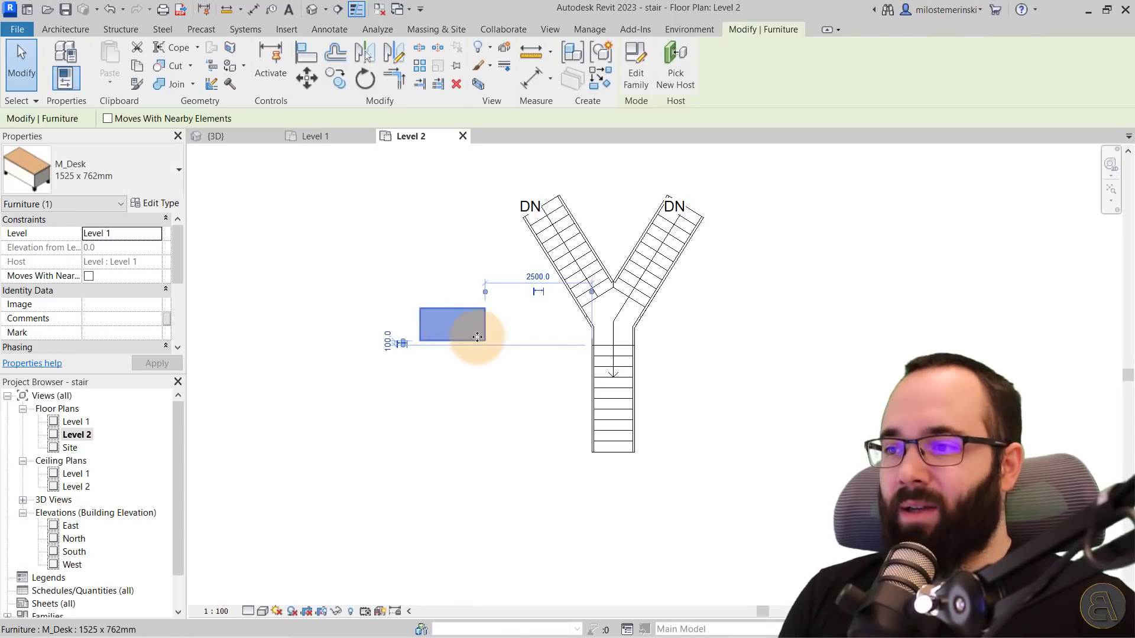
key("Escape")
left_click_drag(823, 510, 286, 155)
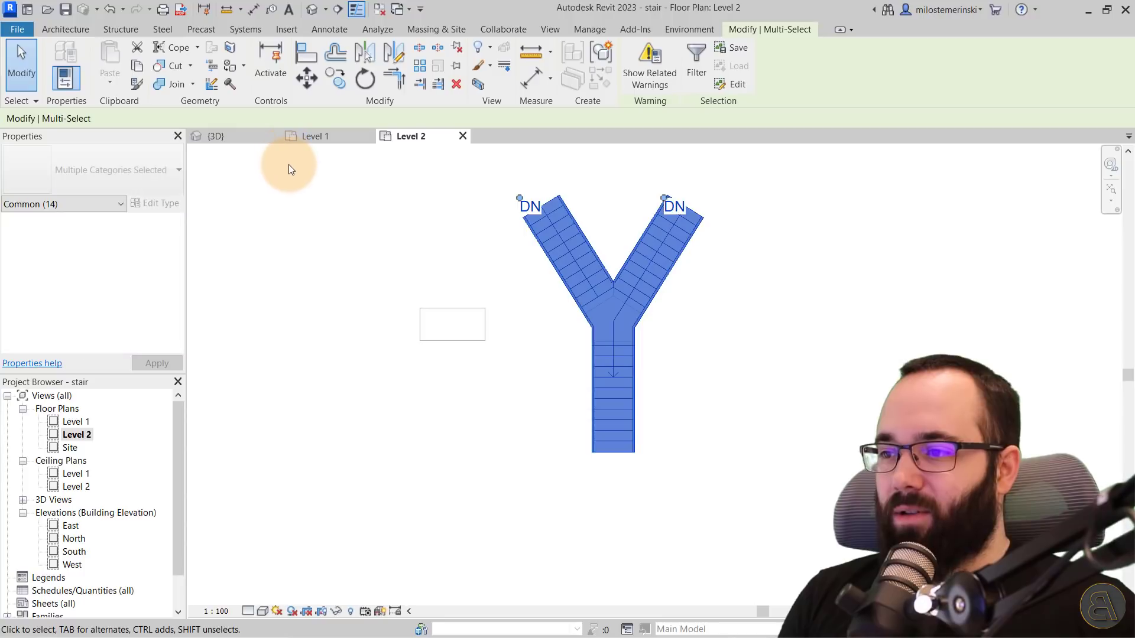
left_click(83, 208)
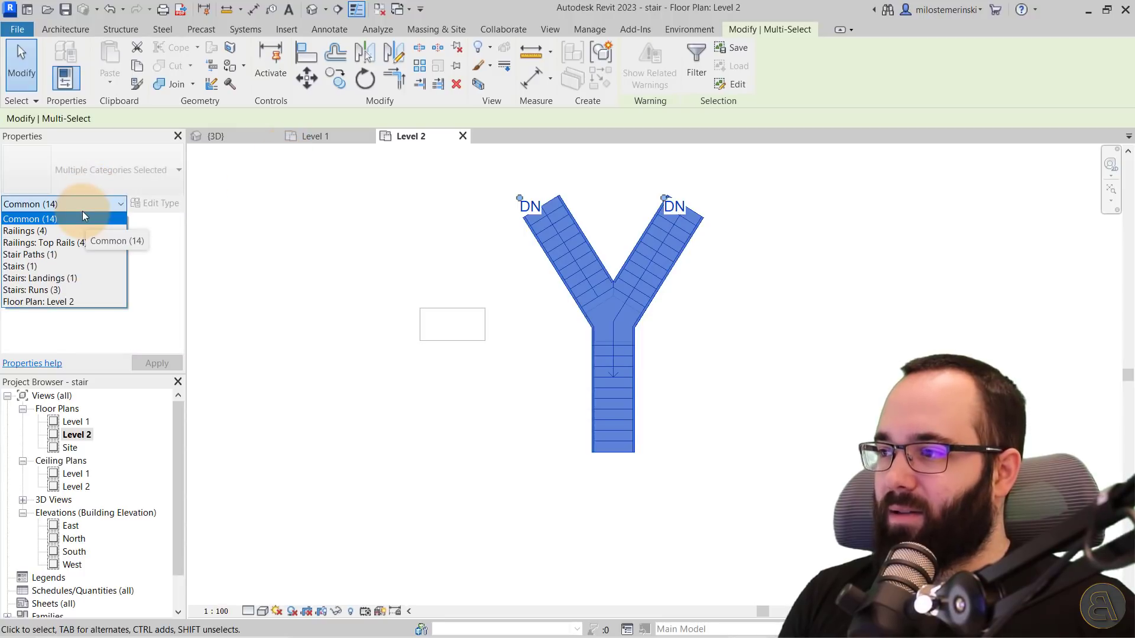
left_click(83, 211)
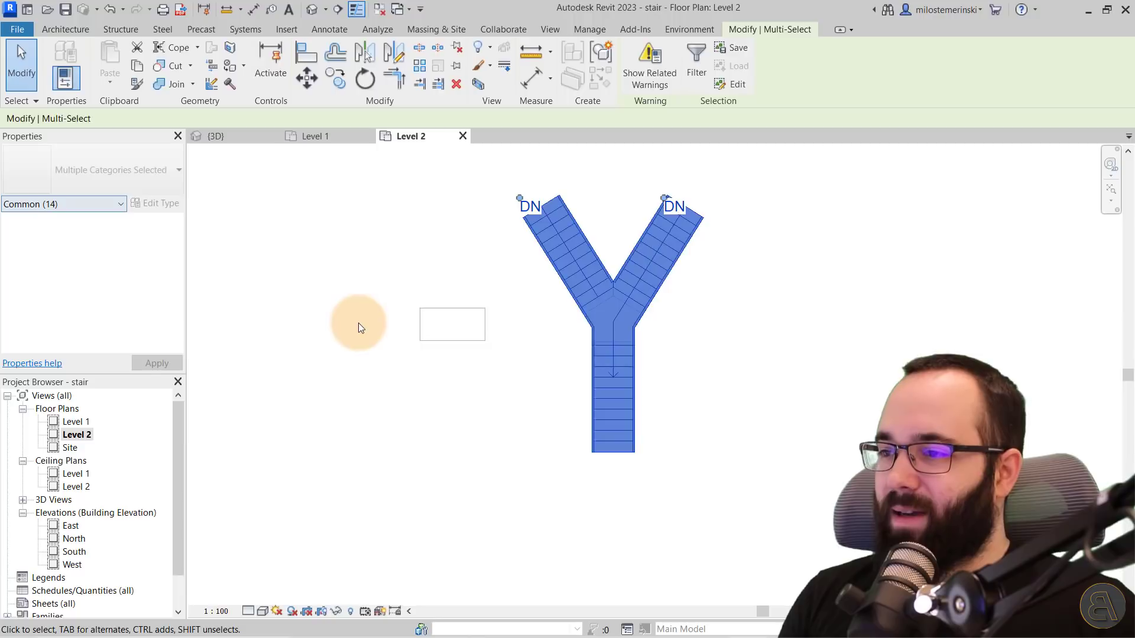
key("Escape")
left_click(473, 344)
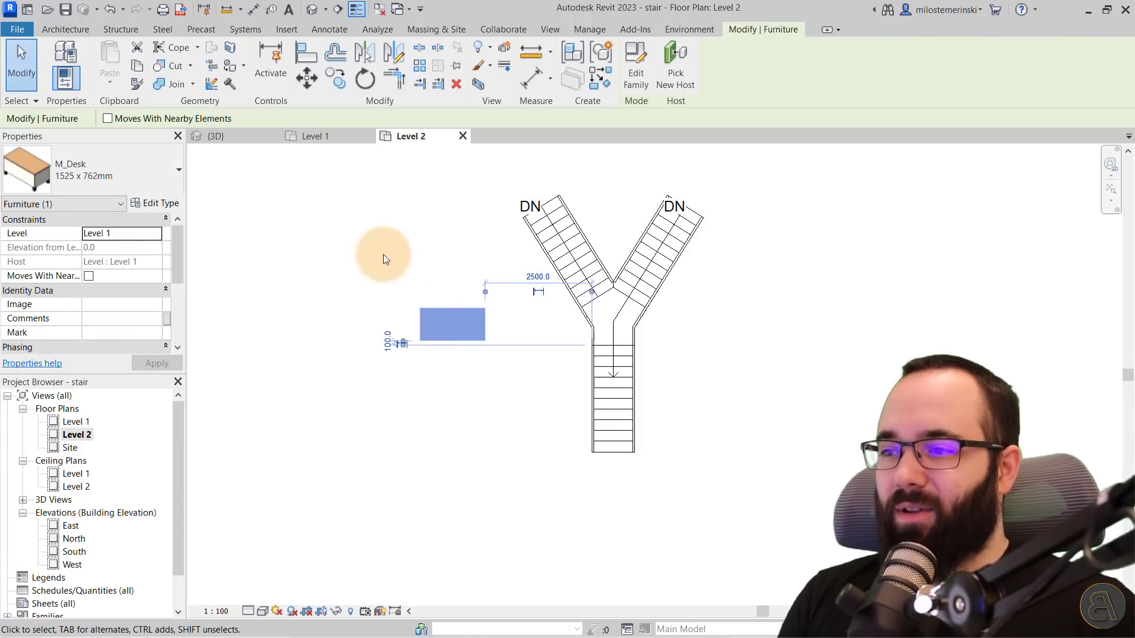
left_click(516, 385)
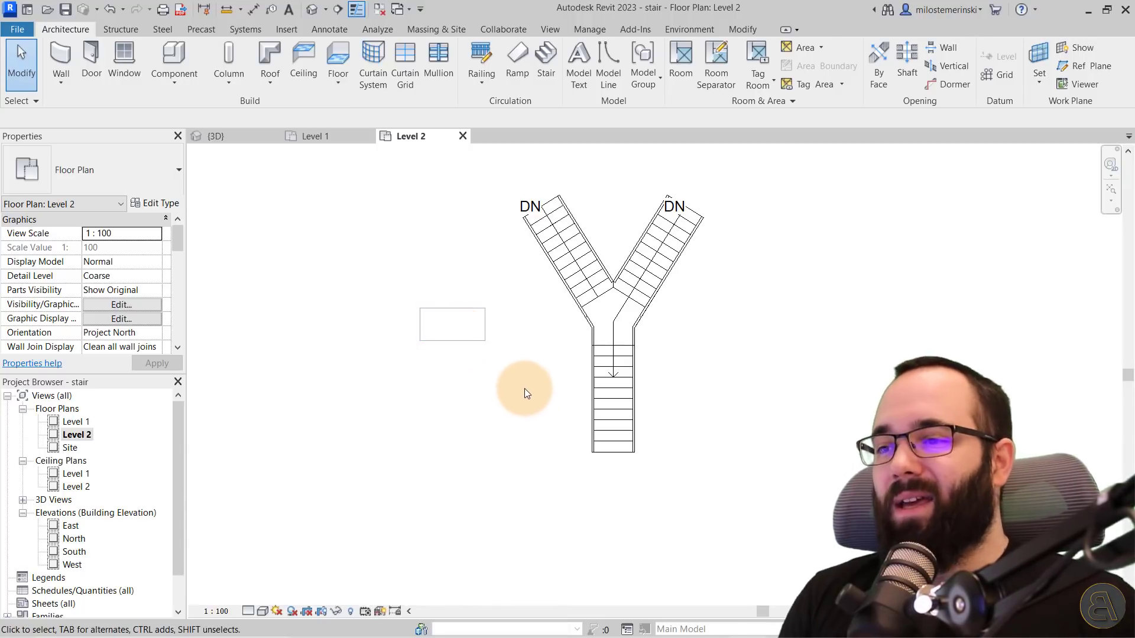
left_click_drag(772, 478, 362, 172)
Clear the stair selection and review the Select panel dropdown options
left_click(511, 285)
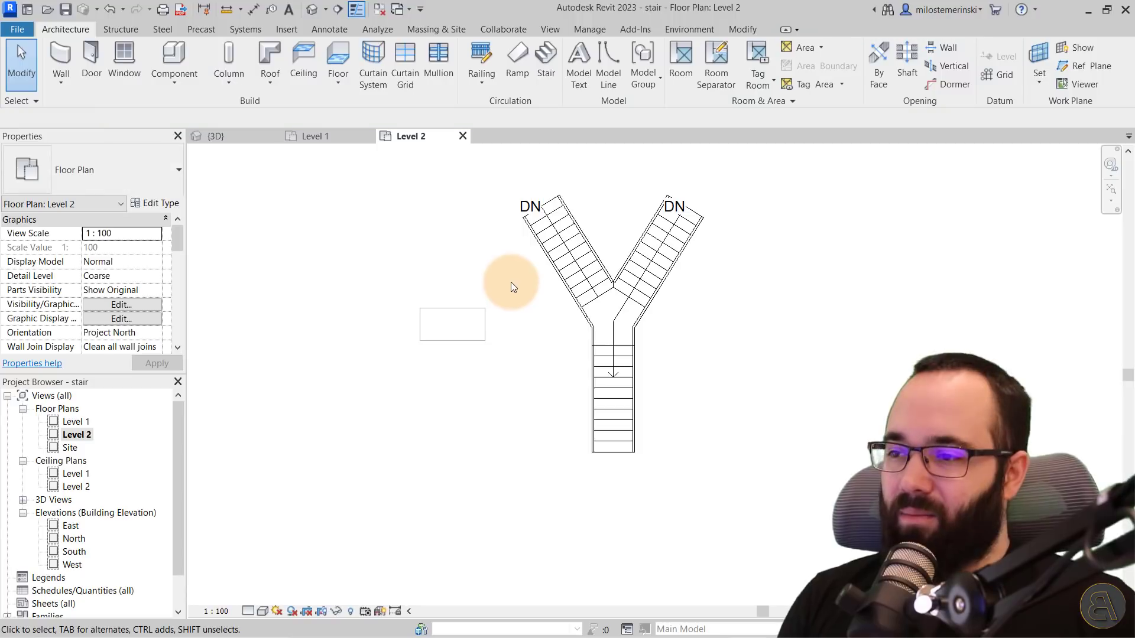
left_click(23, 99)
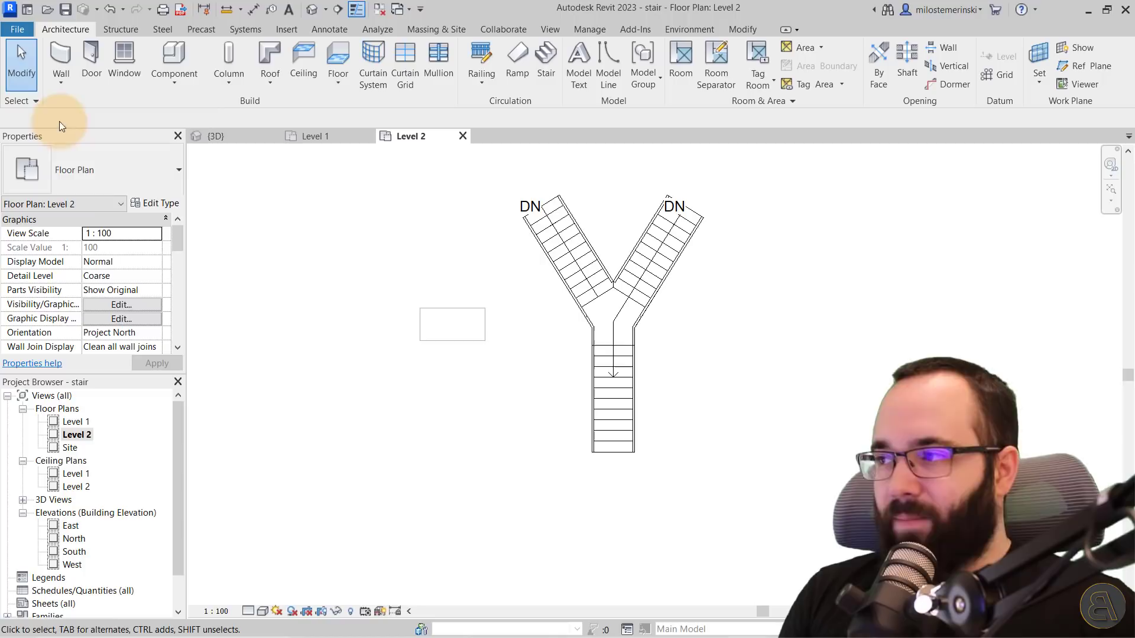
left_click(27, 102)
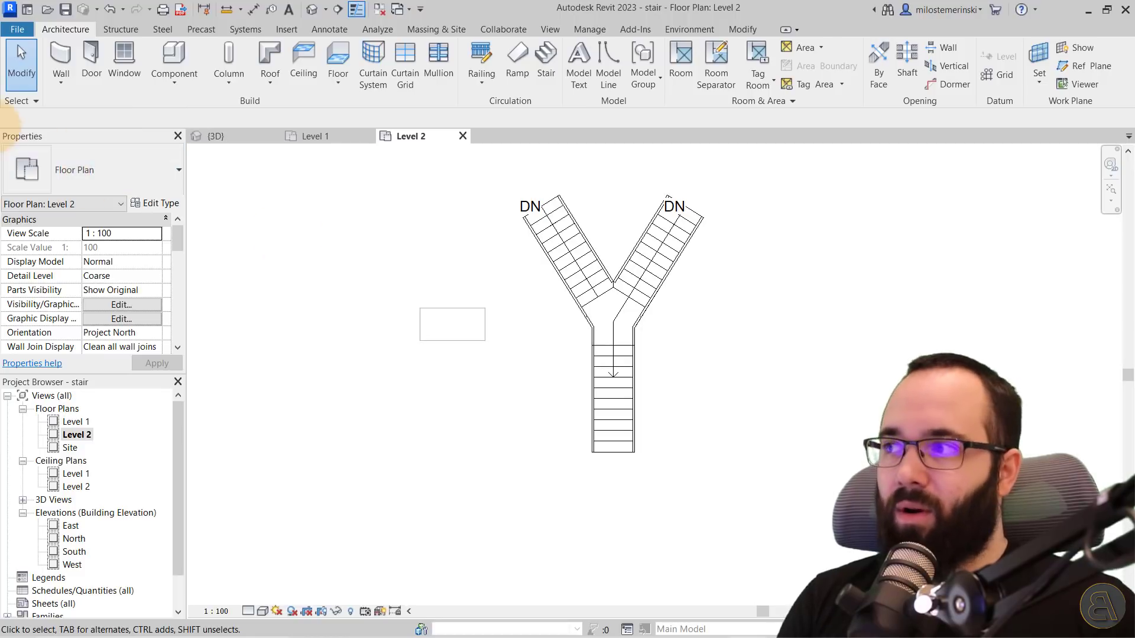
left_click(21, 101)
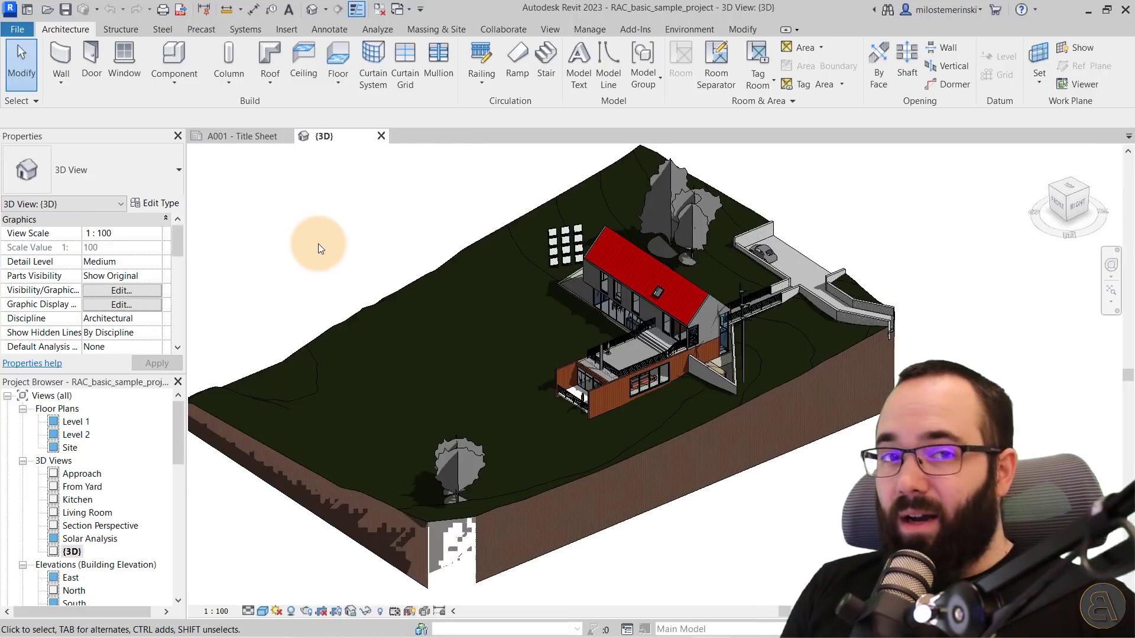
mouse_move(326, 243)
middle_mouse_down()
mouse_move(334, 254)
mouse_move(317, 246)
mouse_move(328, 255)
middle_mouse_up()
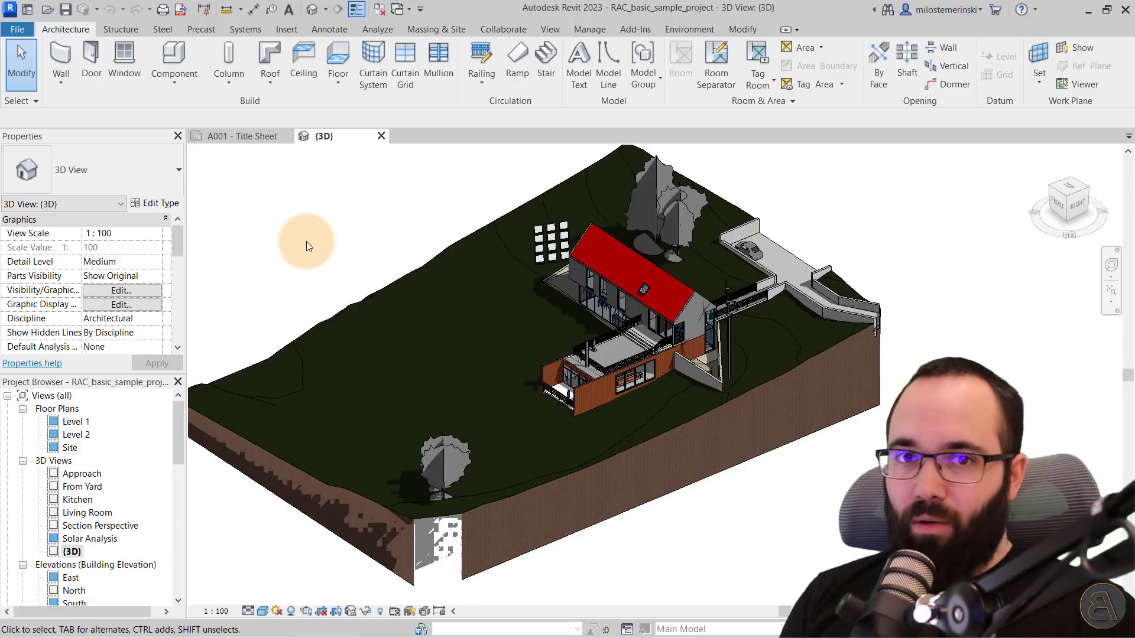
scroll(594, 310, "up", 2)
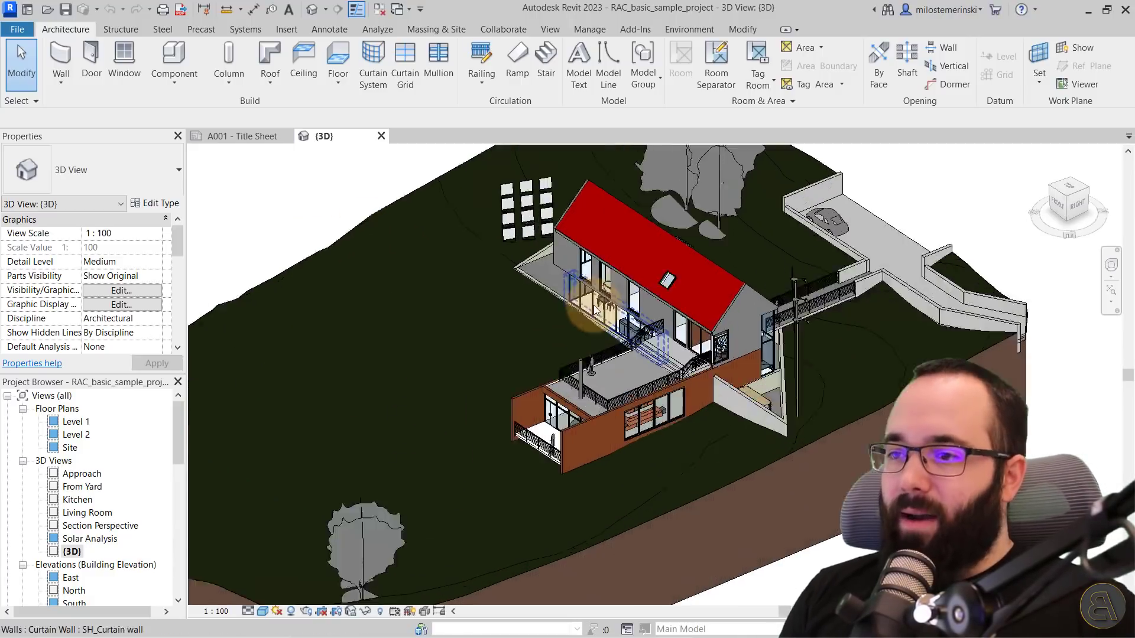
scroll(594, 310, "up", 2)
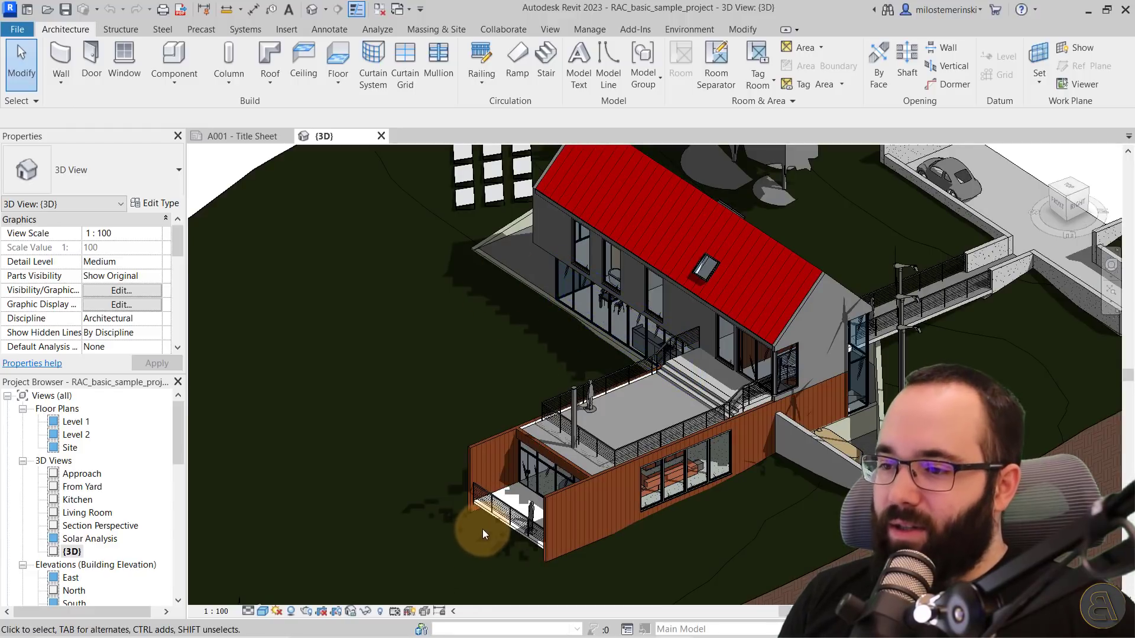
scroll(414, 520, "up", 4)
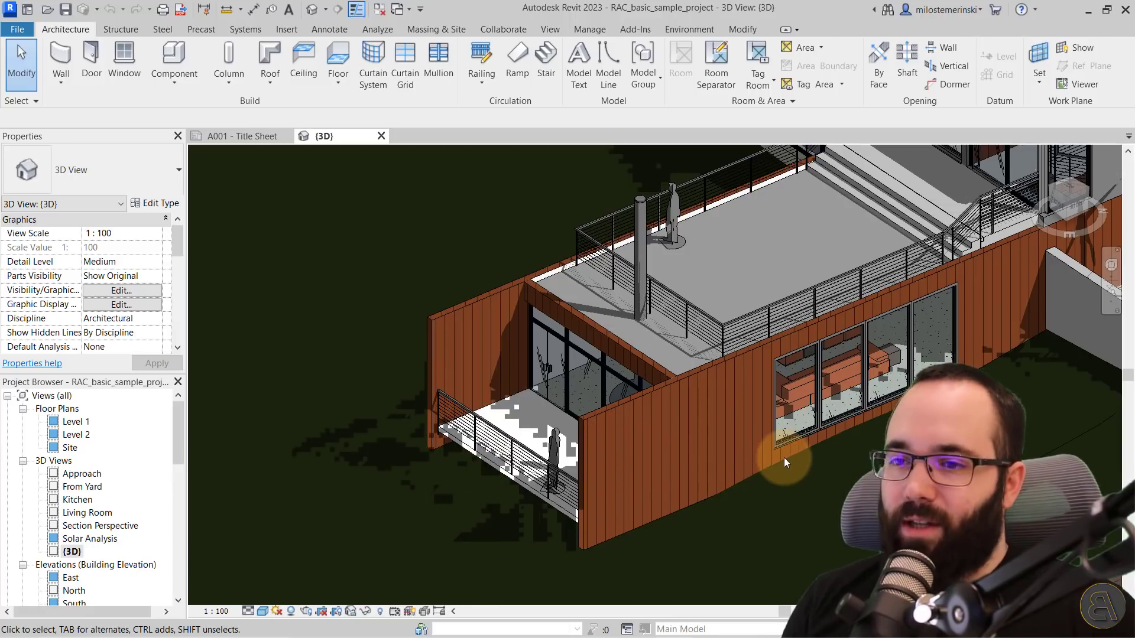
scroll(739, 444, "down", 3)
scroll(686, 428, "down", 1)
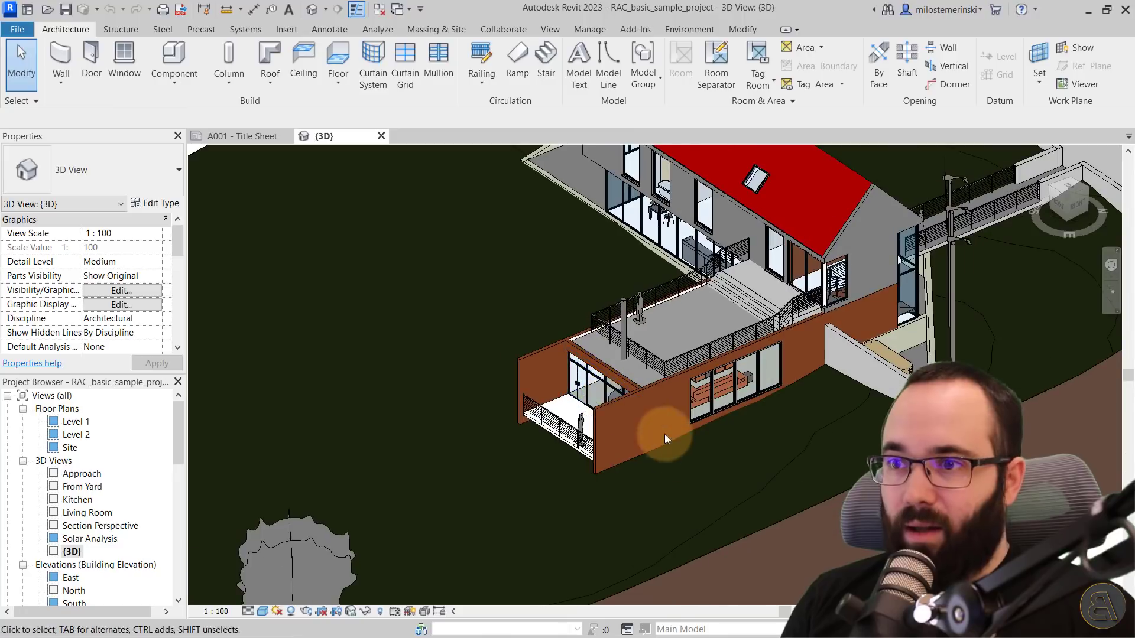
scroll(467, 442, "up", 5)
middle_click_drag(496, 456, 621, 276)
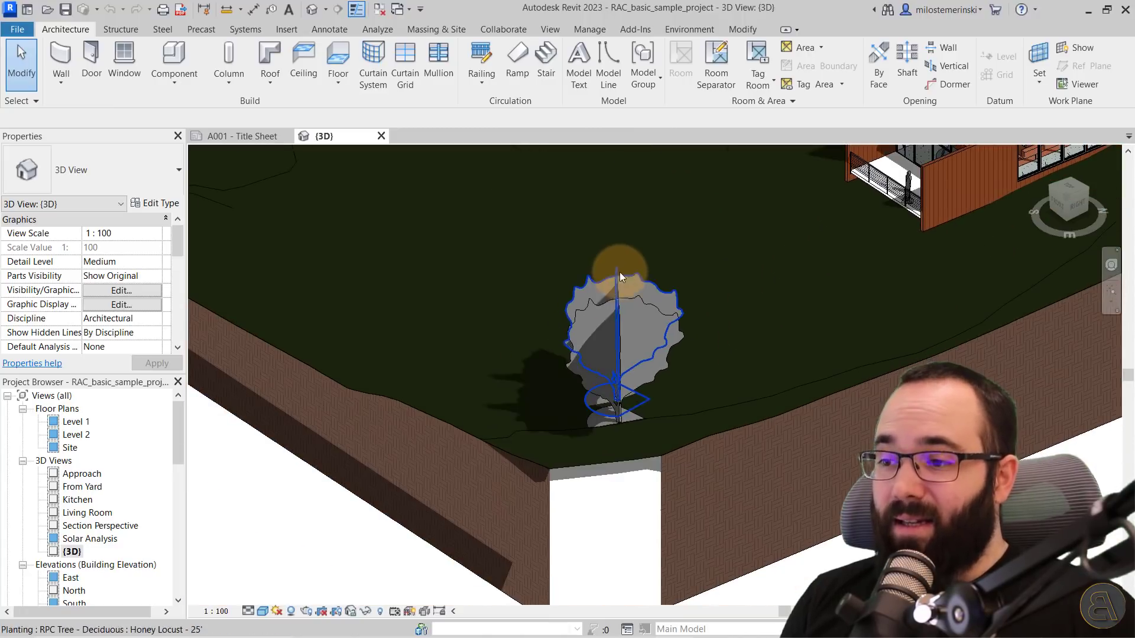
scroll(520, 396, "down", 2)
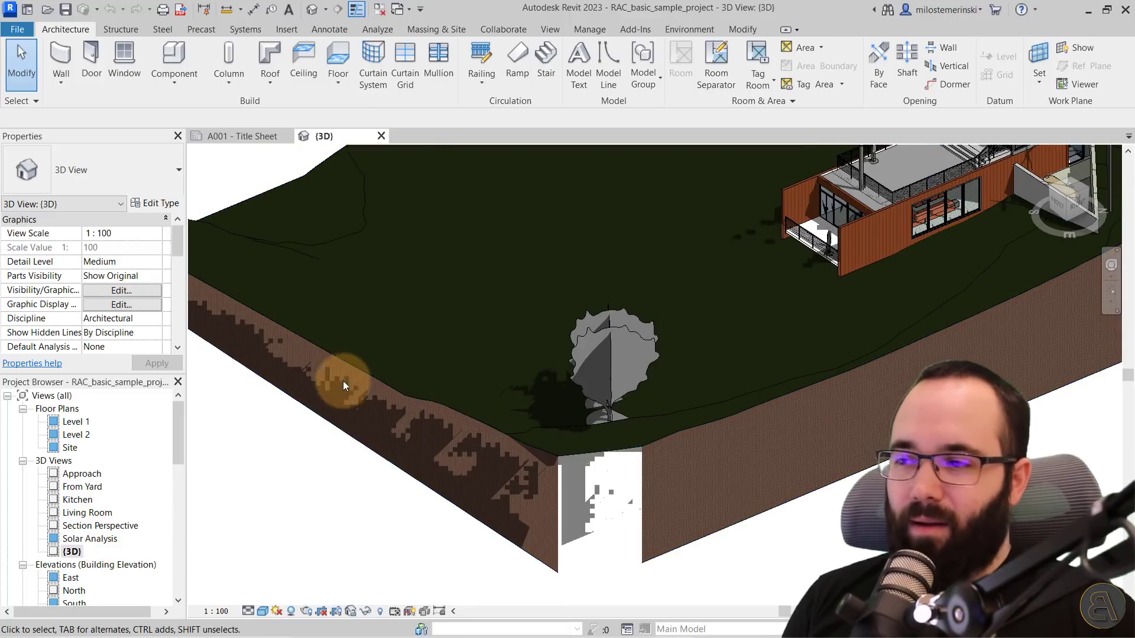
middle_click_drag(666, 393, 655, 366)
scroll(655, 366, "up", 6)
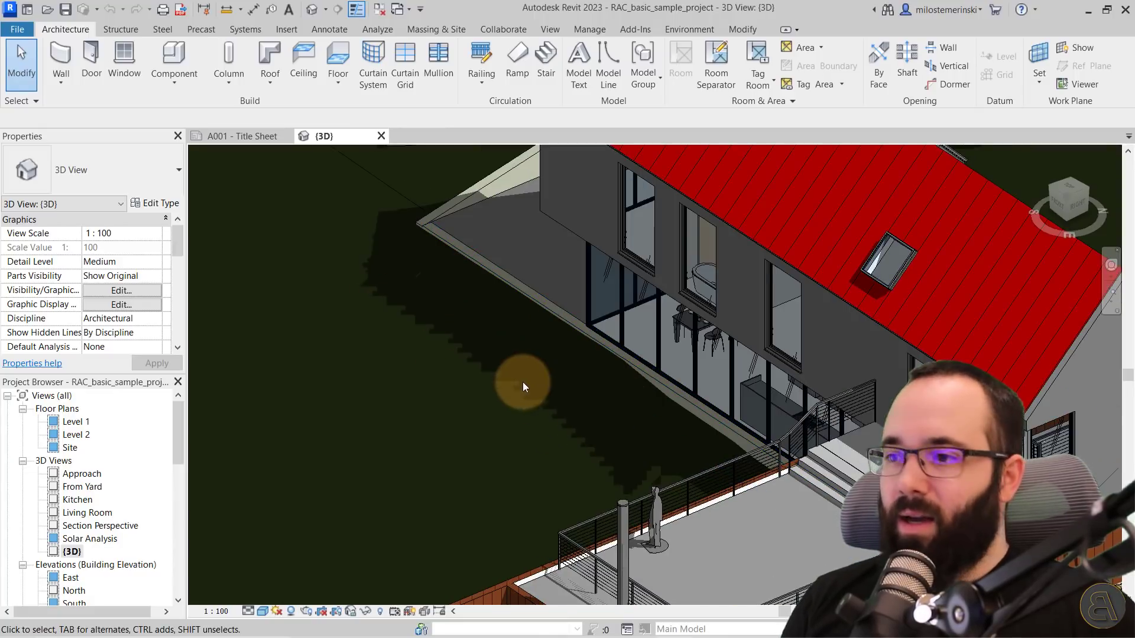
scroll(523, 382, "down", 6)
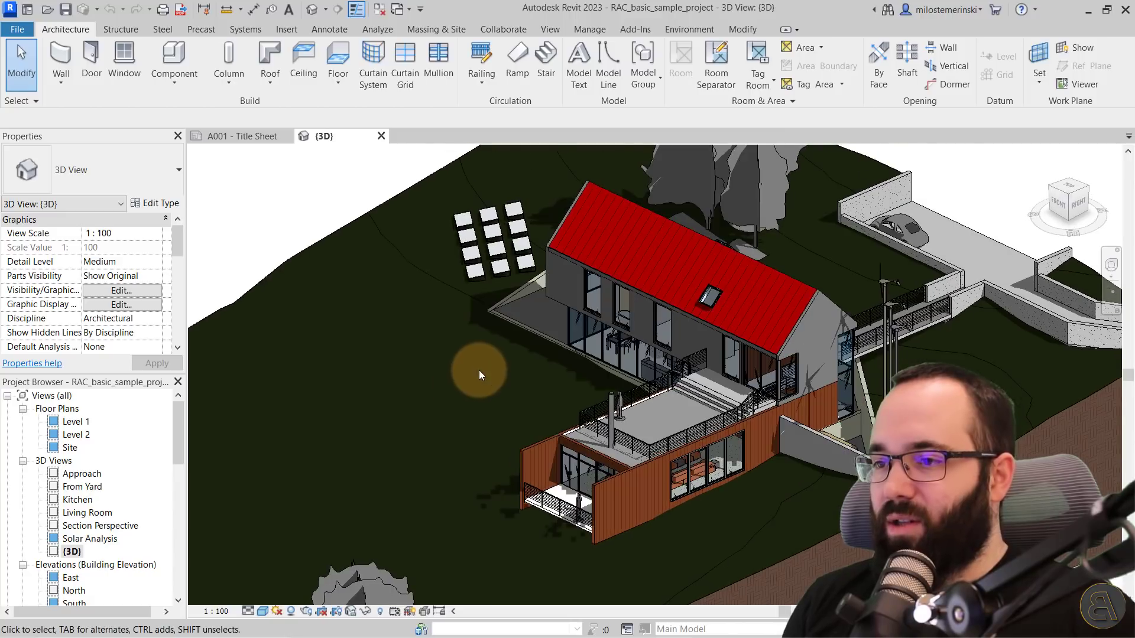
middle_click_drag(479, 370, 481, 329, "shift")
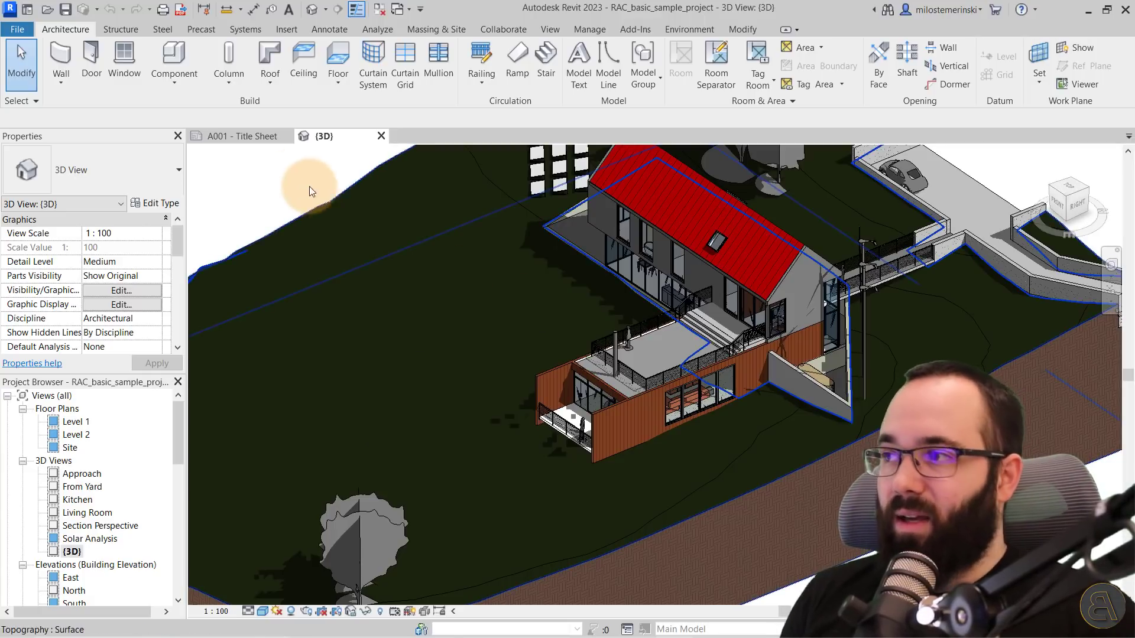
Turn off Use hardware acceleration in Options > Hardware
left_click(18, 29)
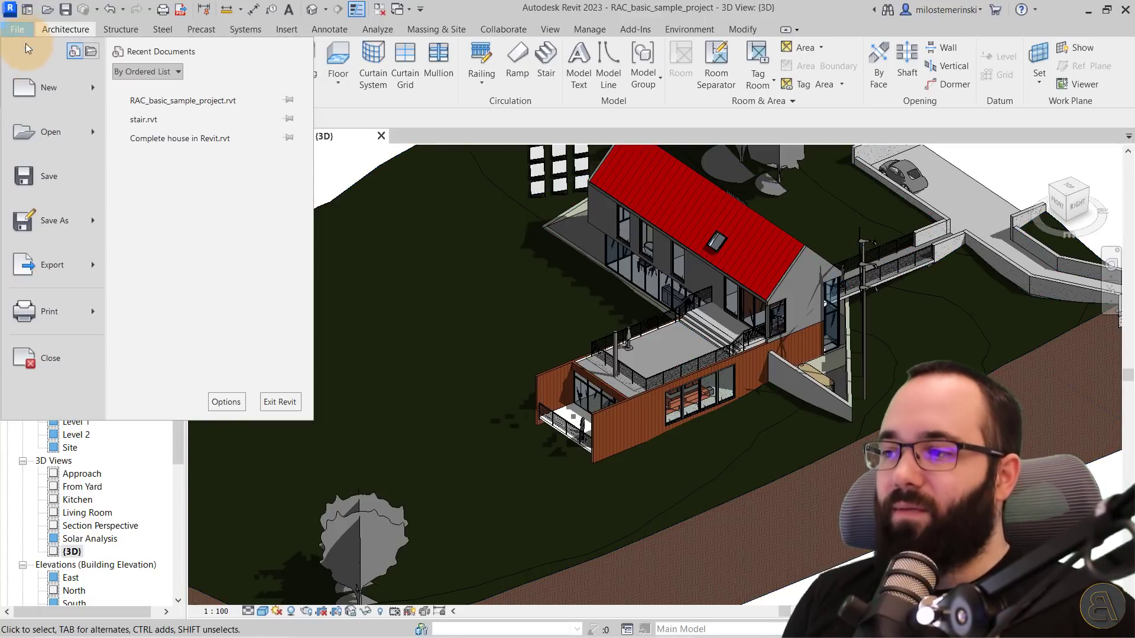
left_click(219, 401)
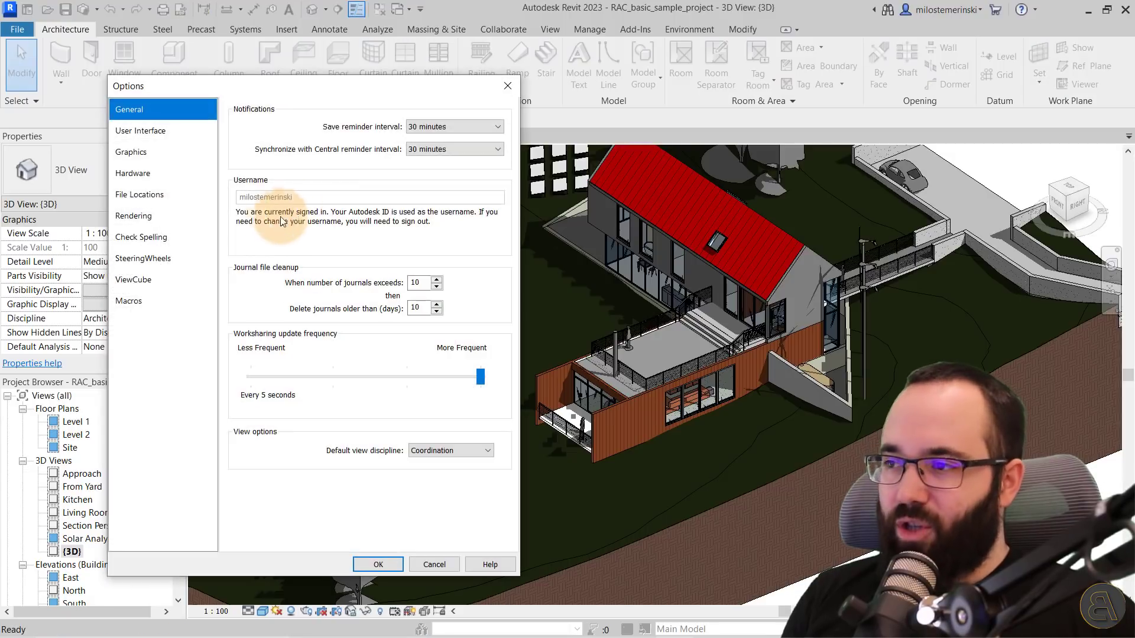
left_click(150, 177)
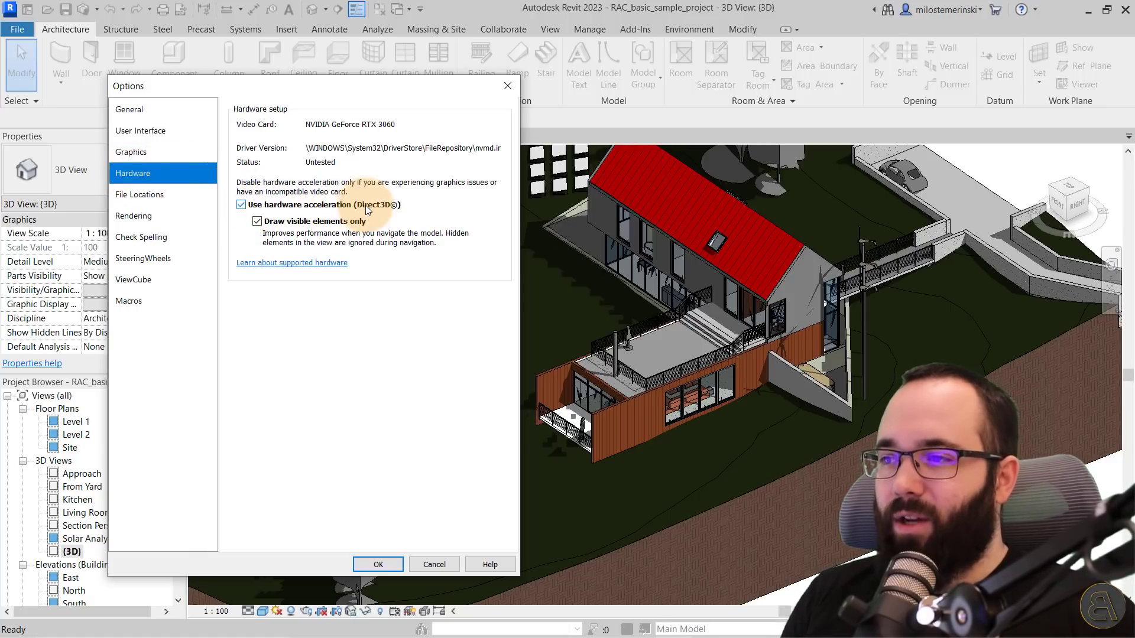
left_click(242, 205)
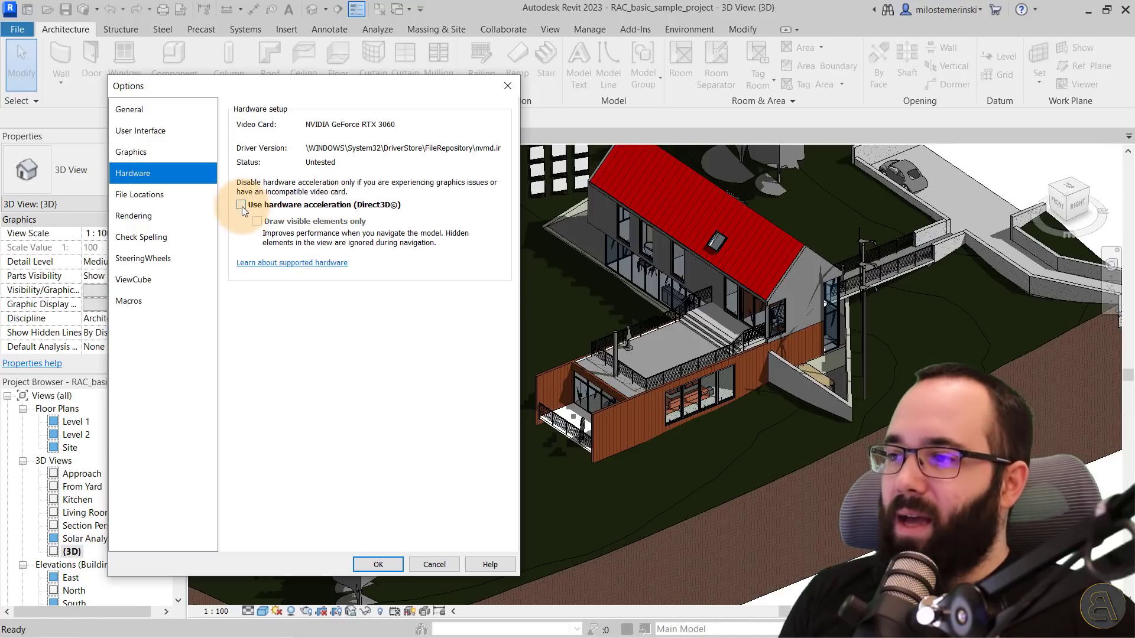
left_click(372, 565)
Dismiss the video card notice and close the 3D view and title sheet tabs
left_click(653, 342)
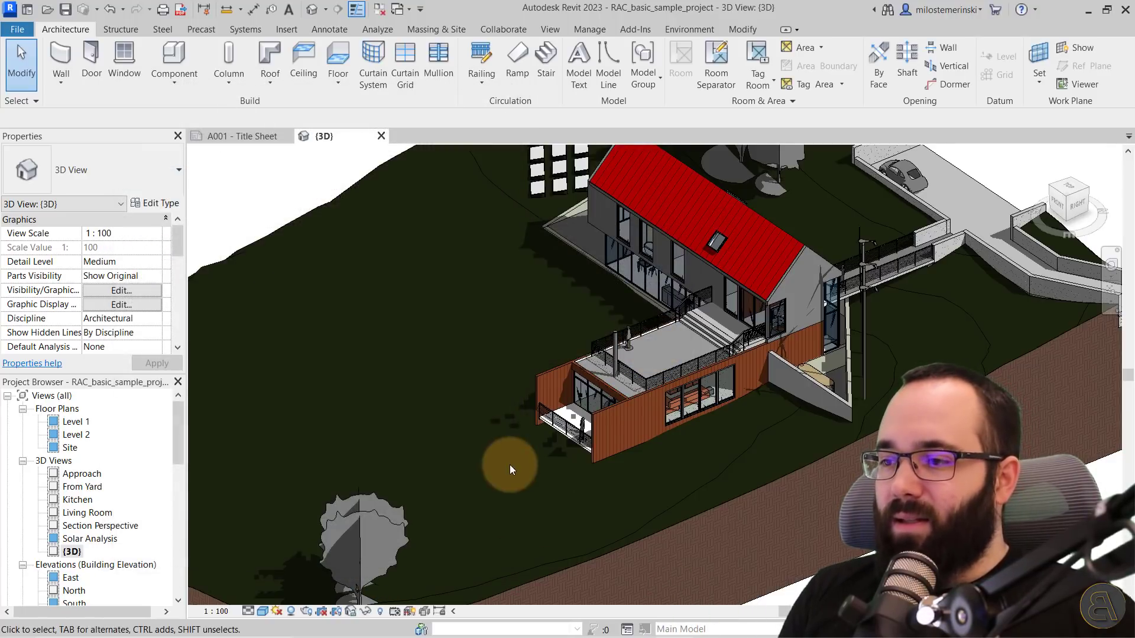
left_click(382, 137)
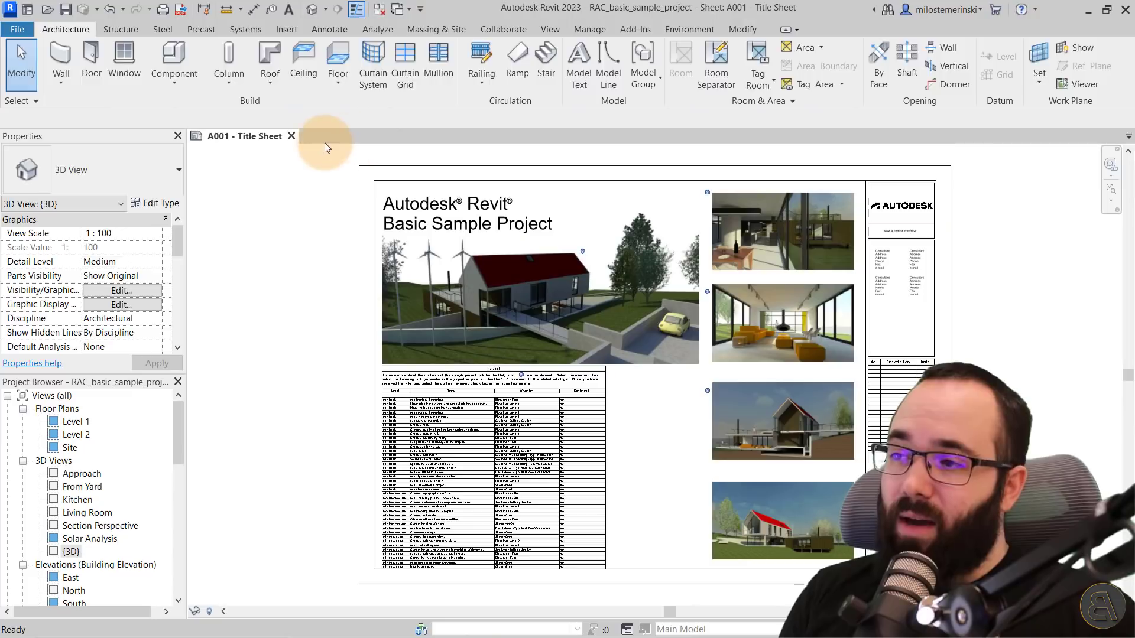
left_click(291, 137)
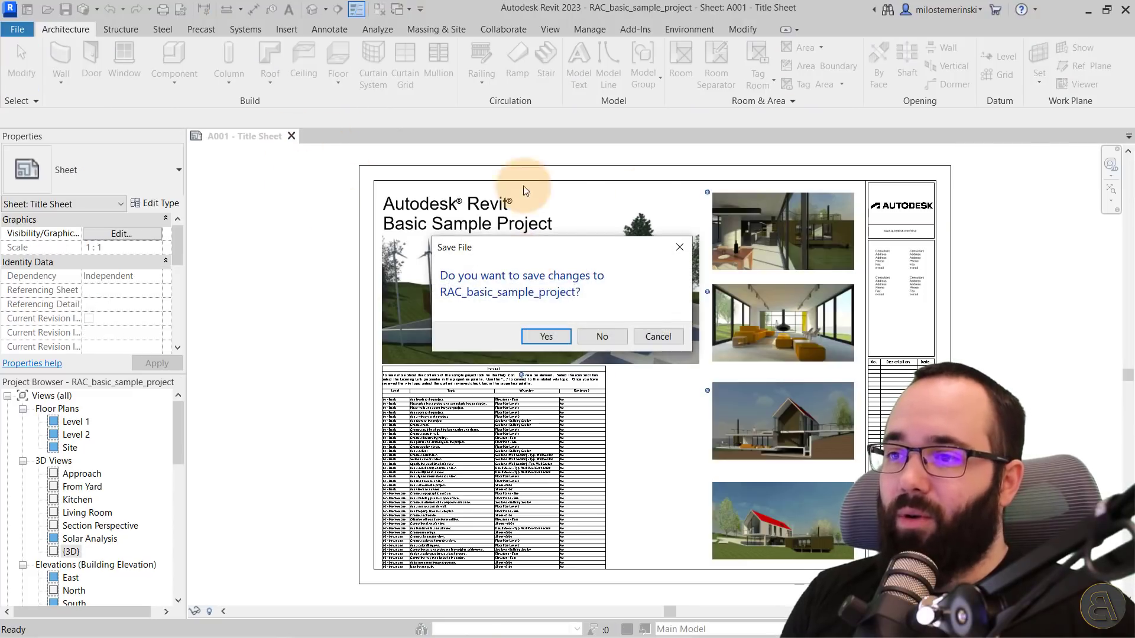
Close without saving, reopen the Sample Architecture Project and open its {3D} view
left_click(602, 337)
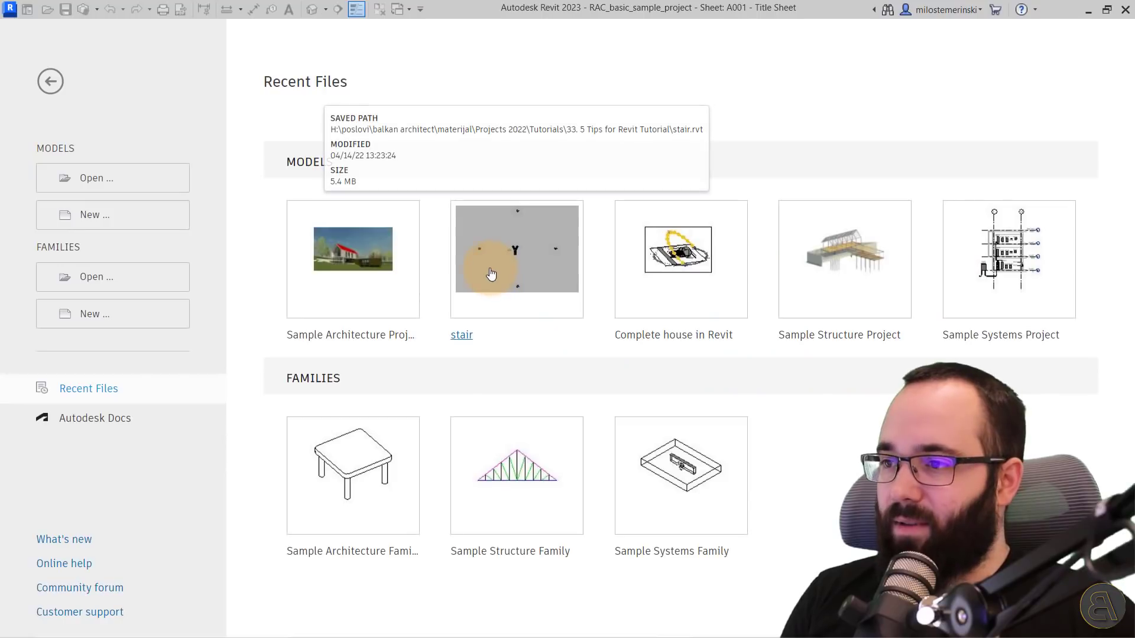
left_click(358, 281)
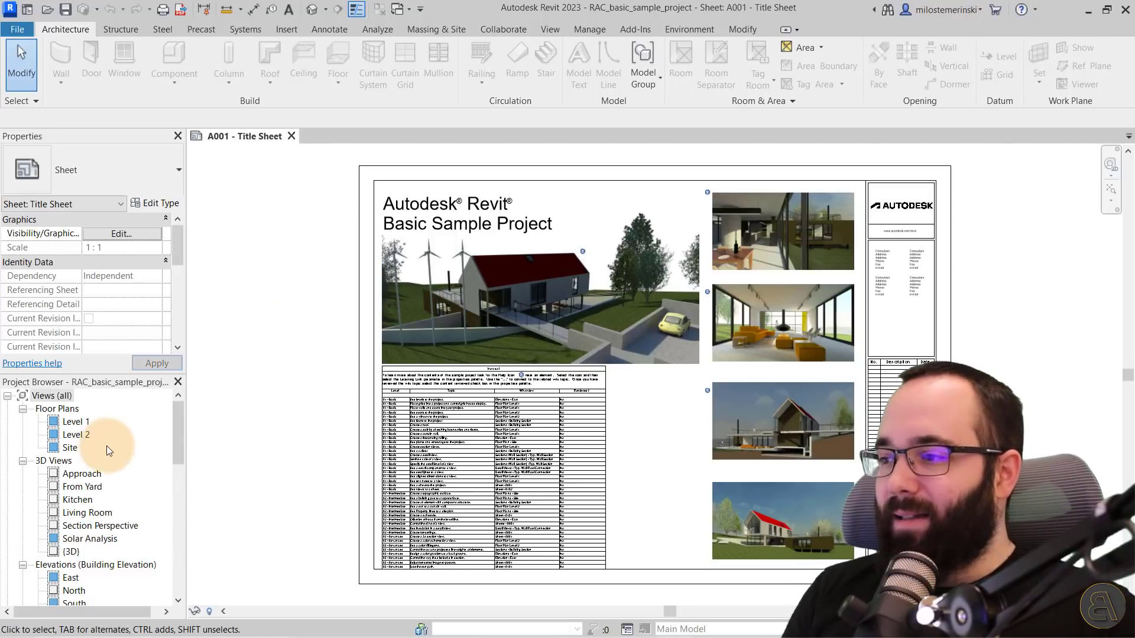
double_click(71, 552)
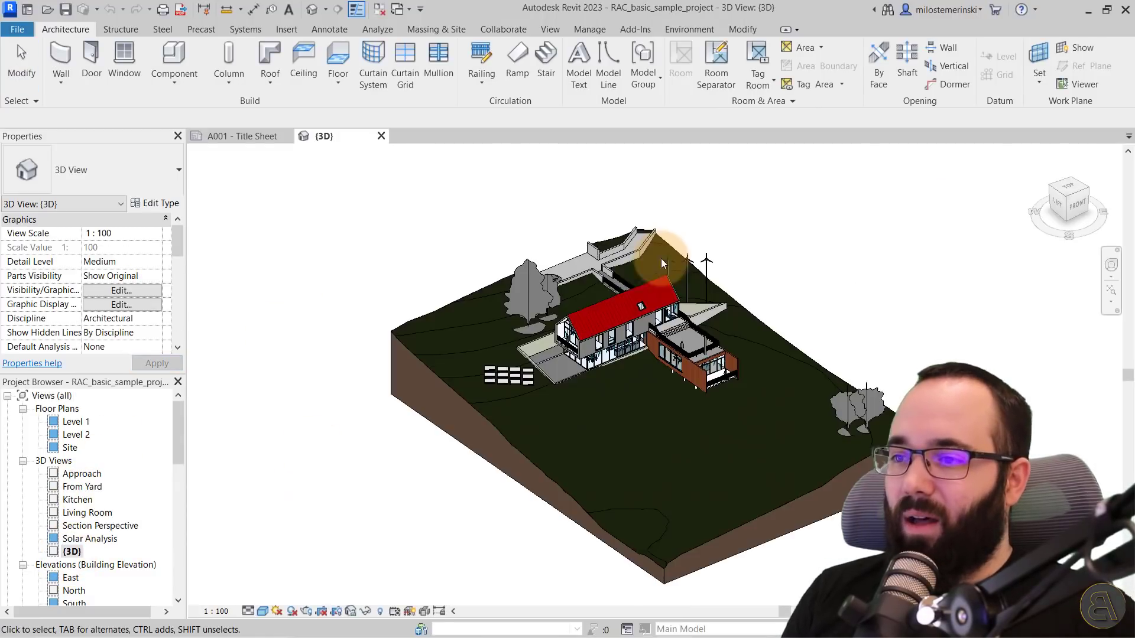
Turn shadows on and orbit the house, including a look at the upper roof terrace
middle_click_drag(753, 438, 367, 524, "shift")
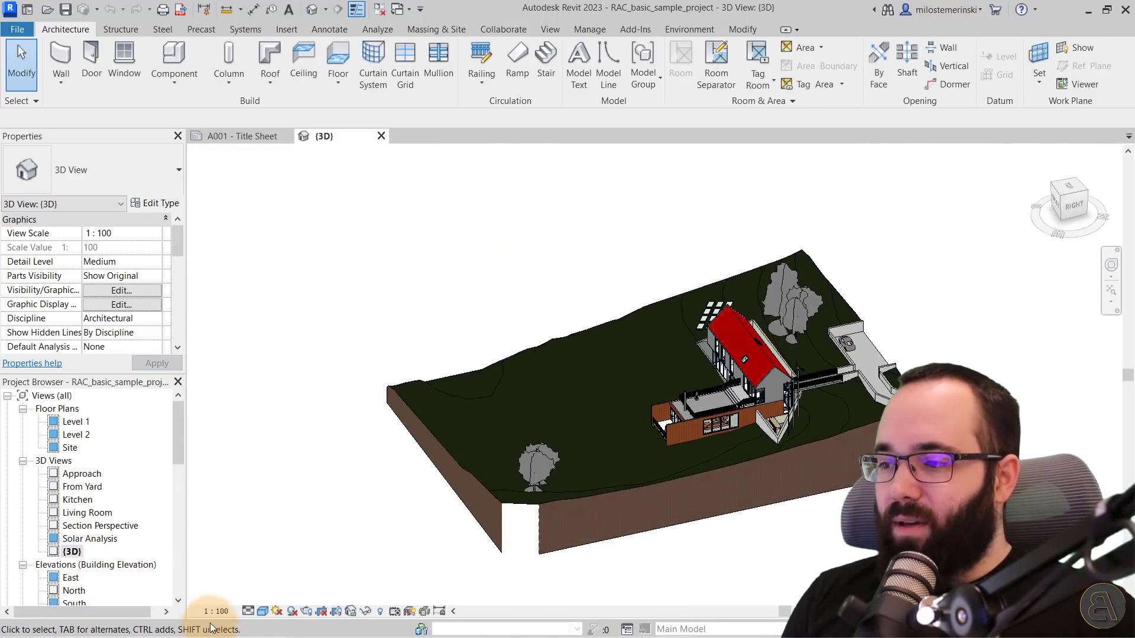
left_click(291, 611)
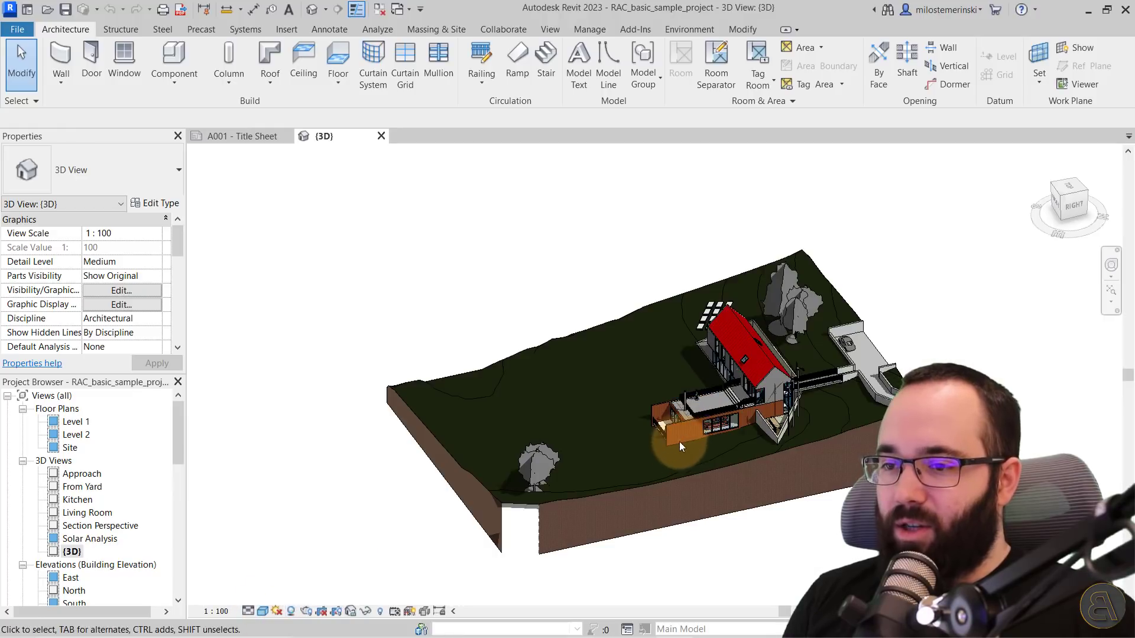
scroll(714, 403, "up", 5)
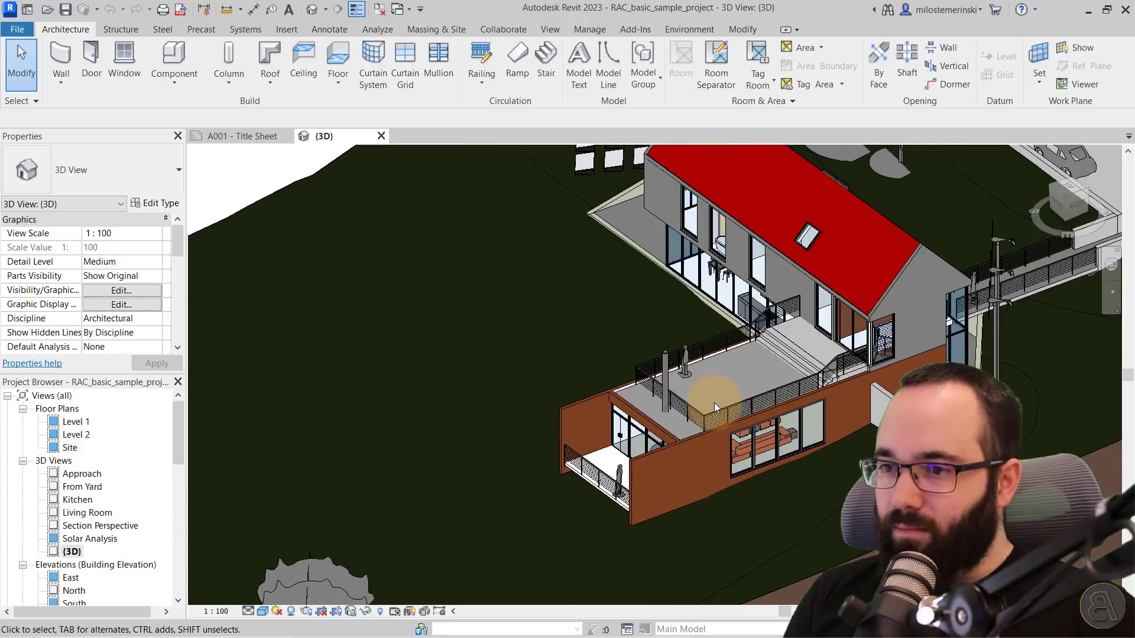
scroll(612, 463, "up", 5)
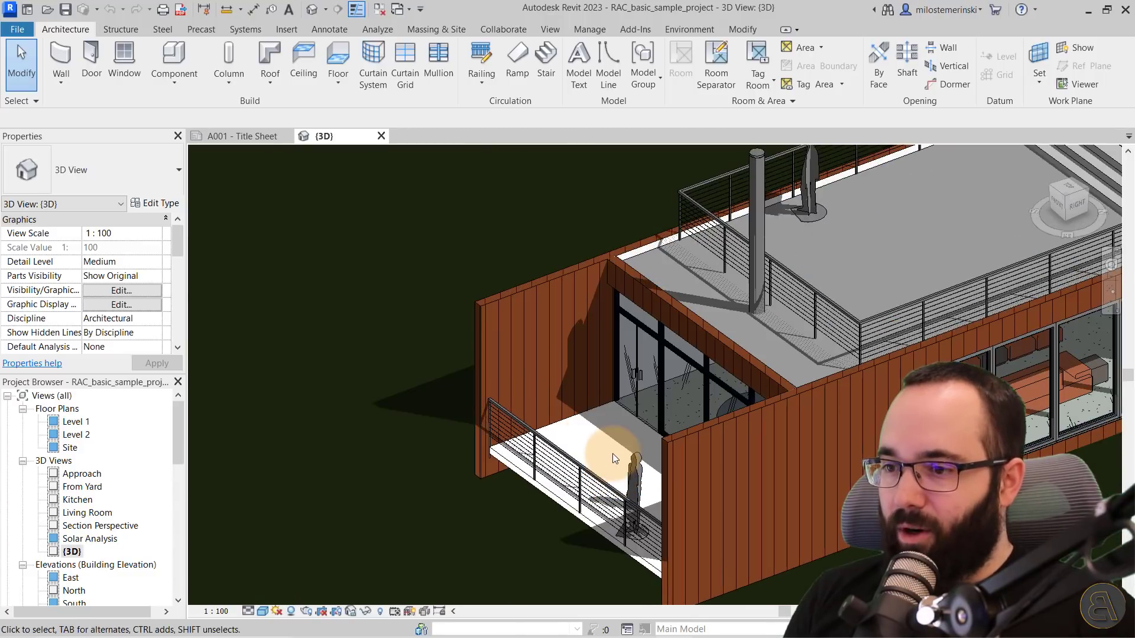
middle_click_drag(549, 436, 537, 300)
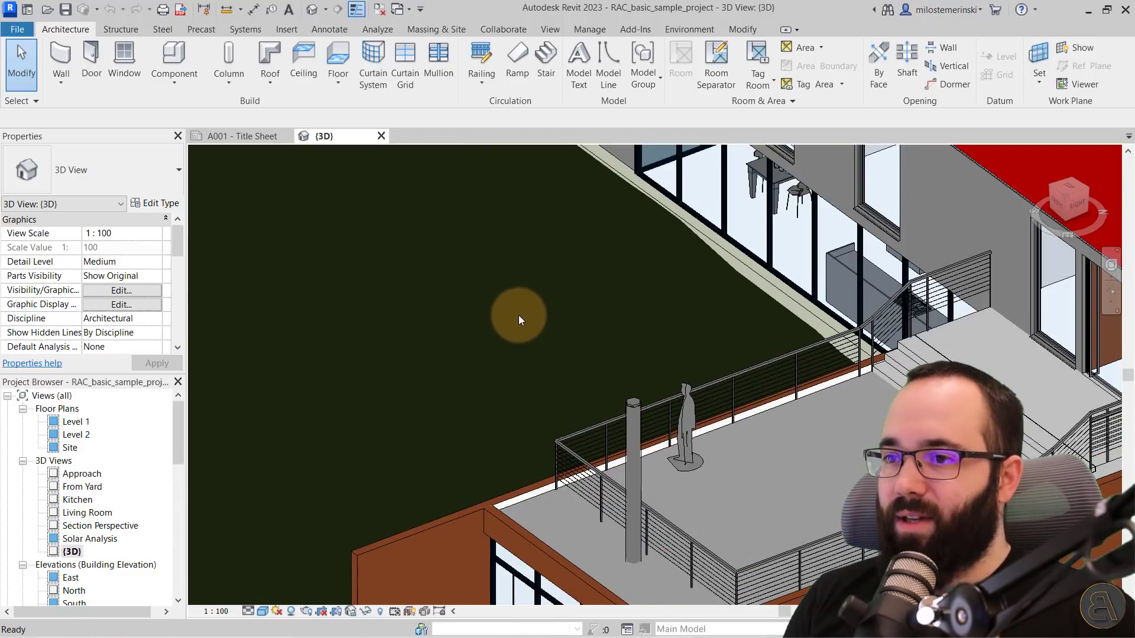
scroll(514, 317, "down", 5)
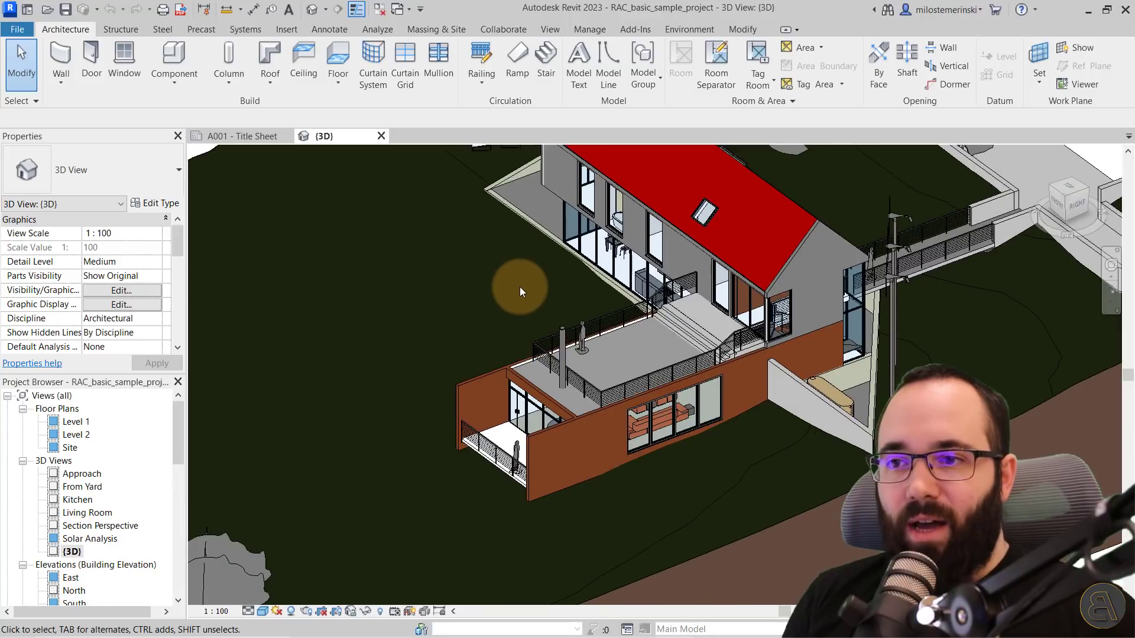
scroll(510, 268, "down", 4)
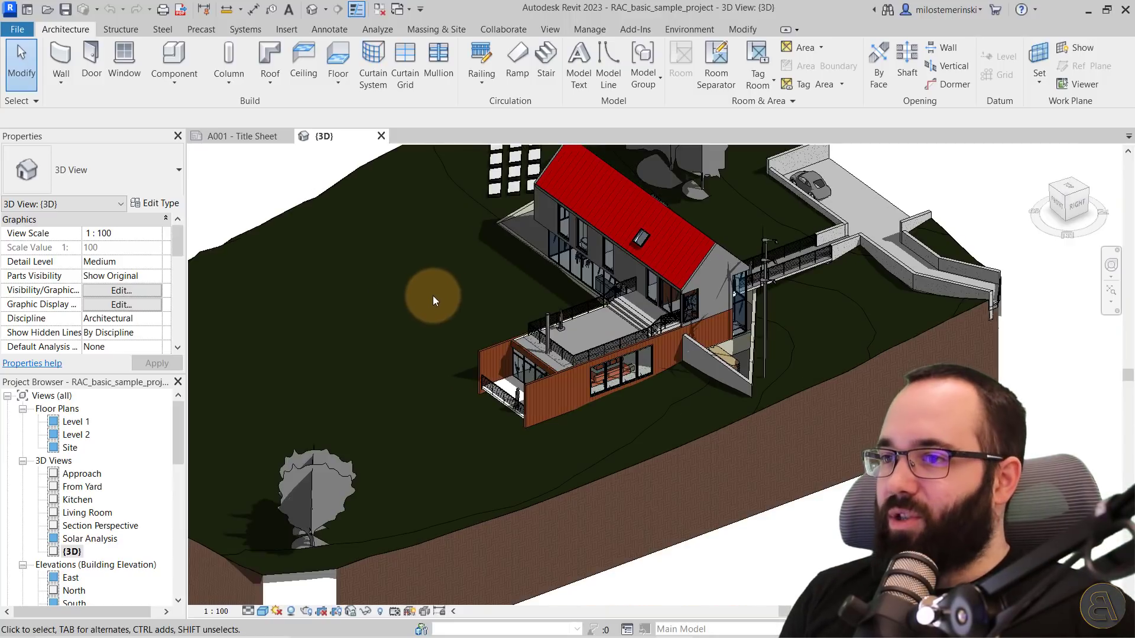
middle_click_drag(424, 304, 451, 324, "shift")
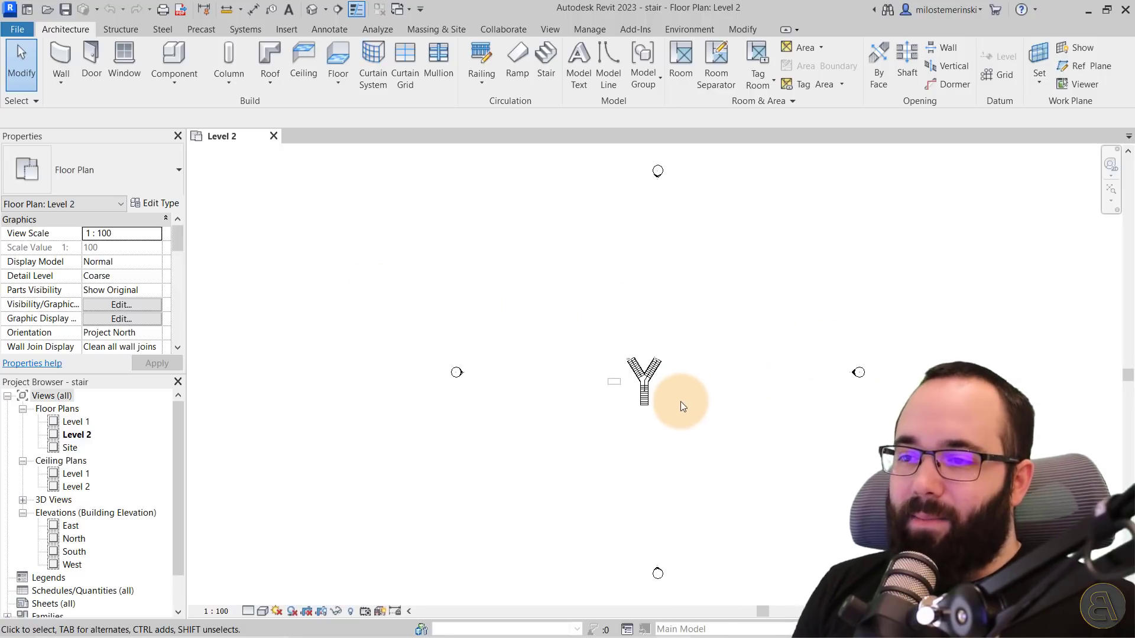
Draw a horizontal Generic - 200mm wall about 6200 long to the right of the Y-stair
middle_click_drag(680, 402, 651, 410)
scroll(619, 375, "up", 4)
scroll(636, 415, "up", 2)
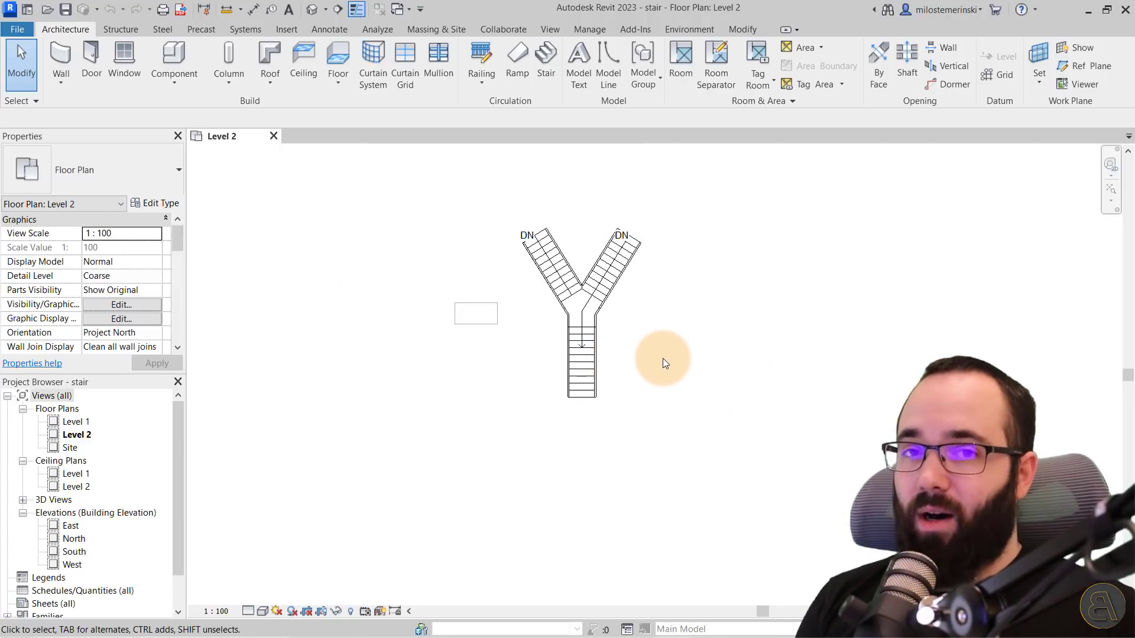
key("w")
key("a")
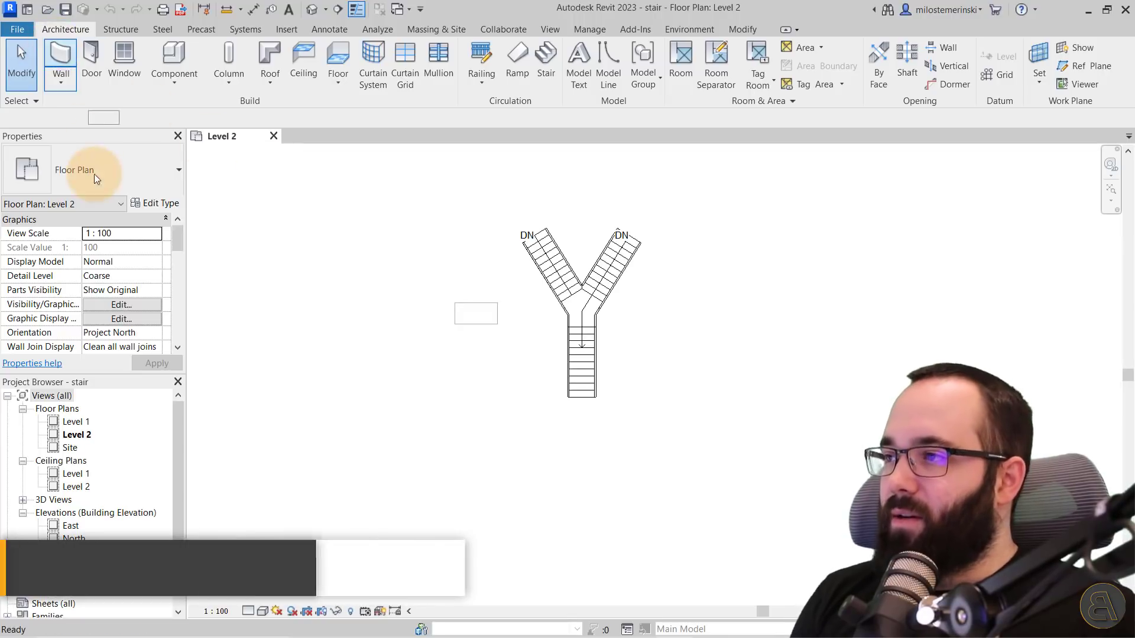
left_click(750, 374)
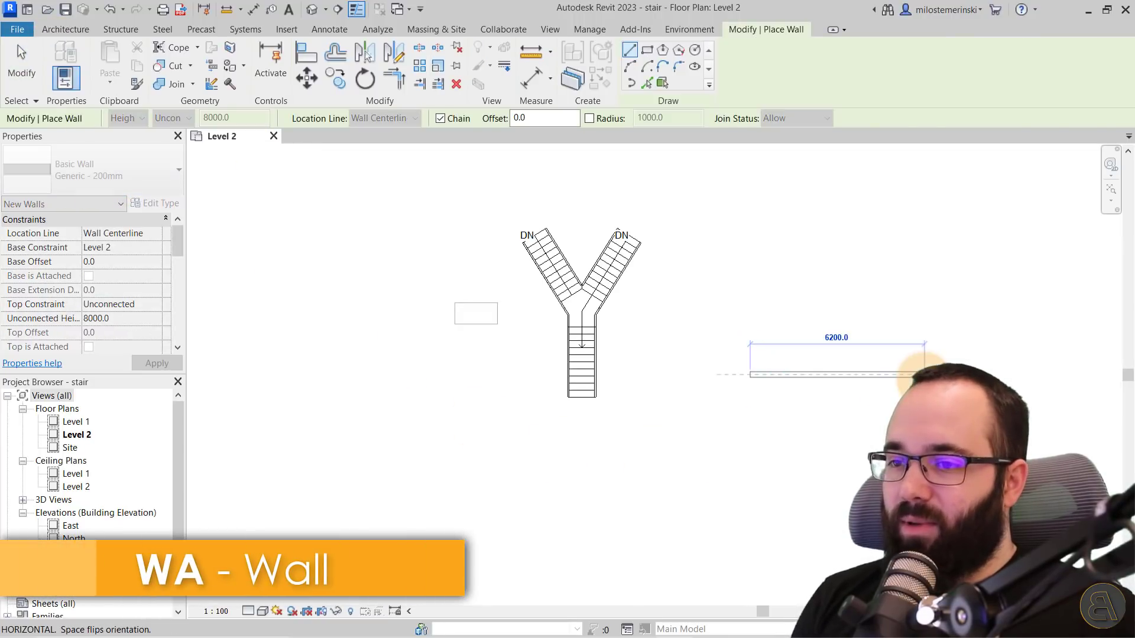
left_click(1004, 374)
left_click(17, 75)
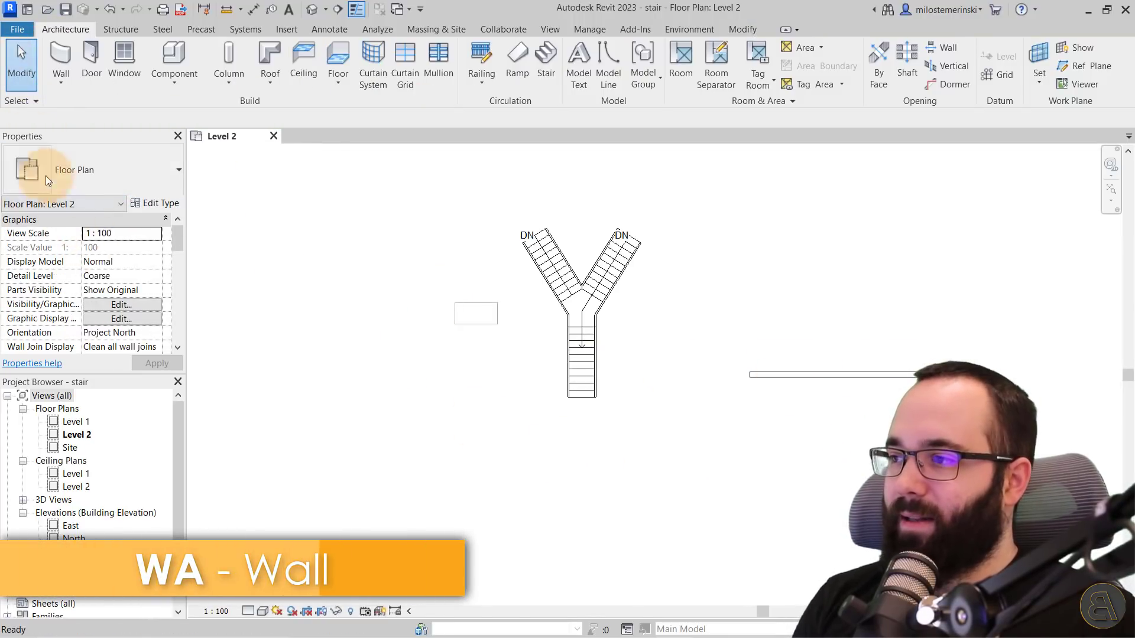
Draw a parallel Storefront curtain wall below it and view both in the default 3D view
left_click(58, 65)
left_click(77, 178)
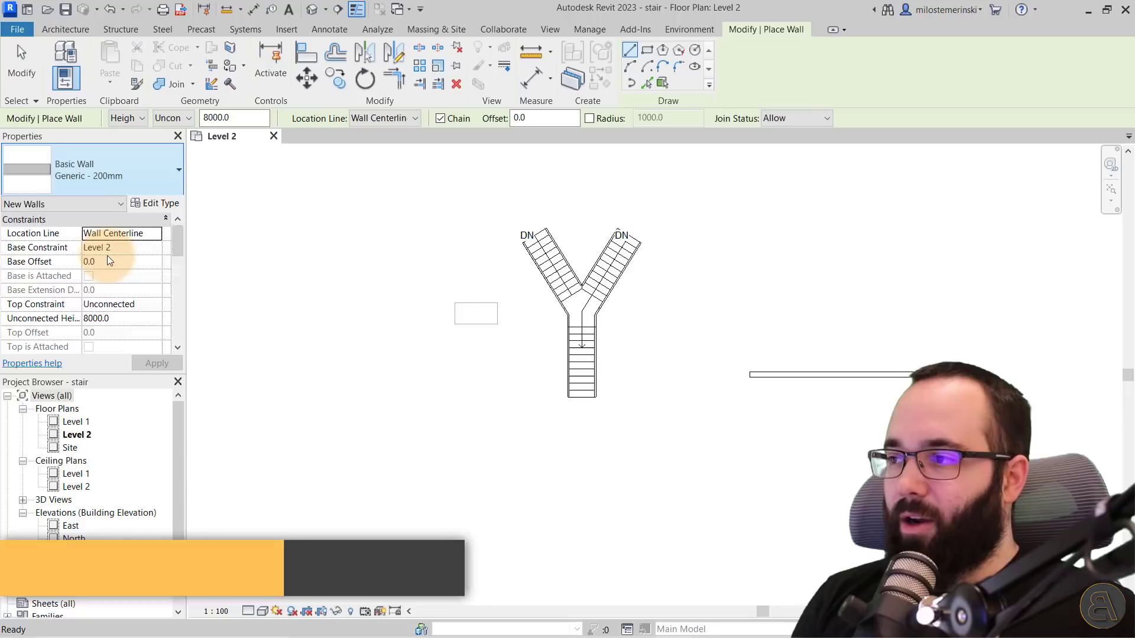
scroll(107, 276, "down", 5)
left_click(65, 542)
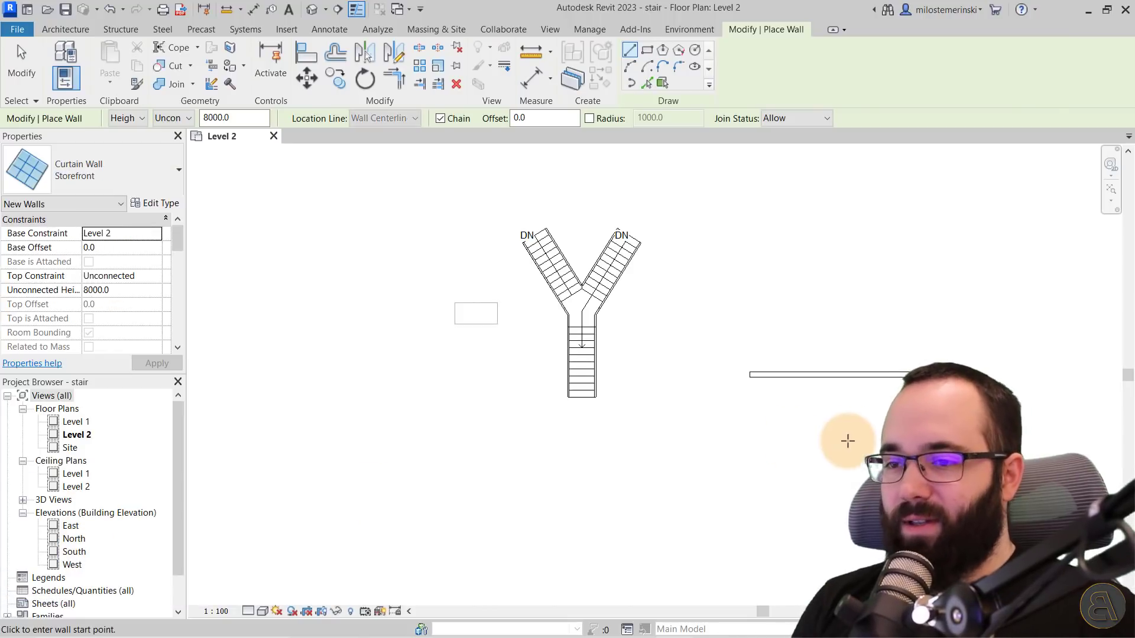
middle_click_drag(816, 469, 773, 326)
left_click(706, 385)
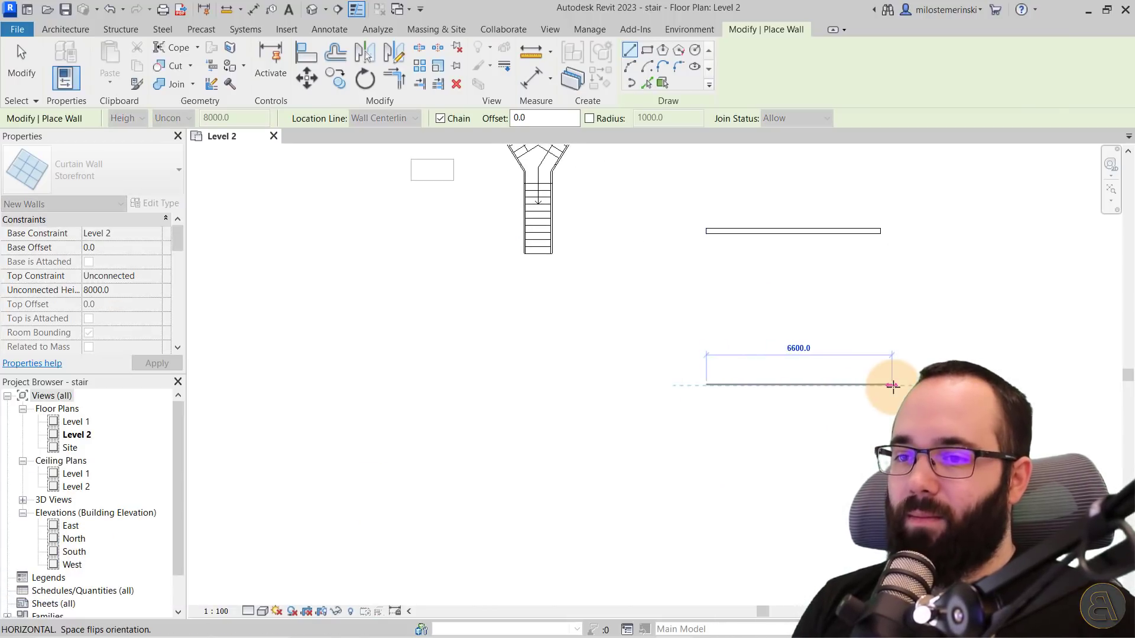
left_click(881, 386)
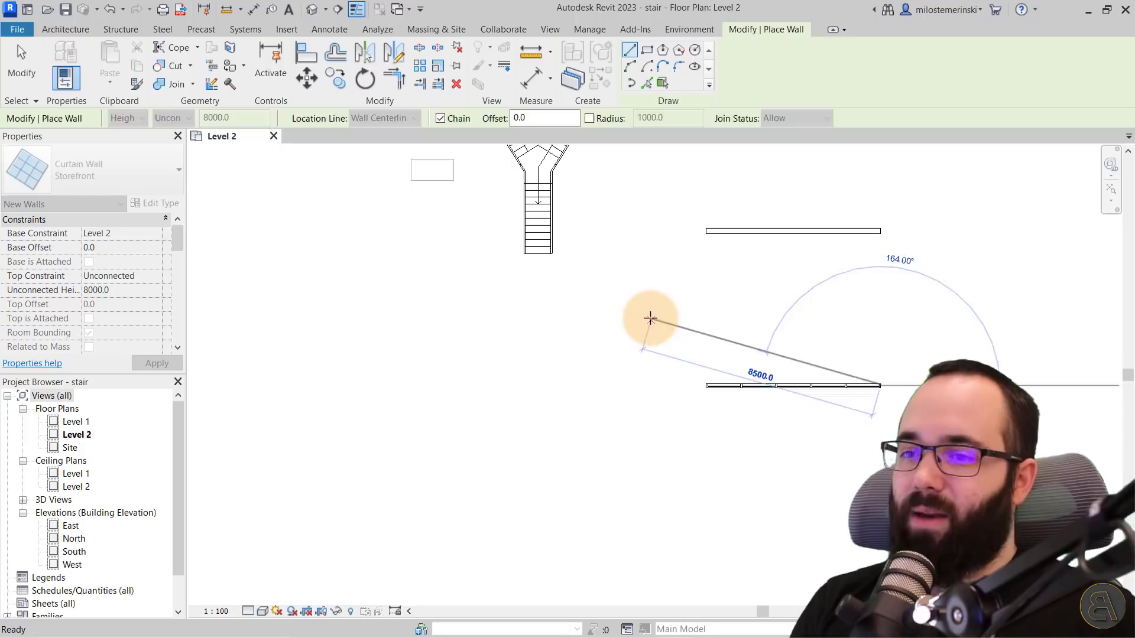
key("Escape")
key("Escape")
left_click(320, 12)
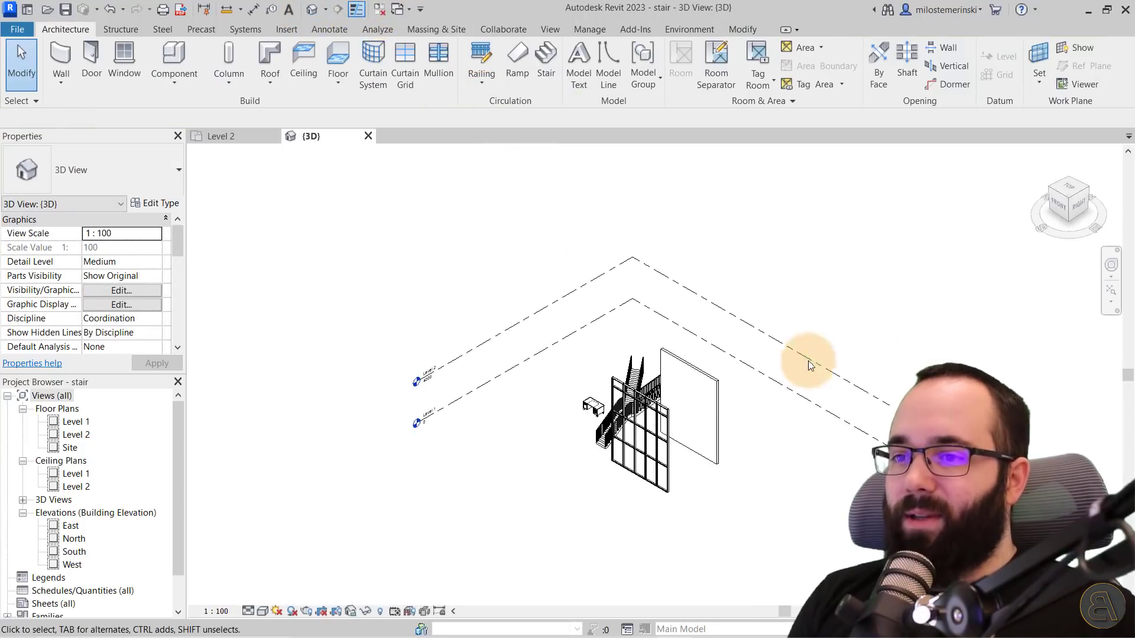
middle_click_drag(805, 362, 763, 431, "shift")
middle_click_drag(644, 489, 634, 464, "shift")
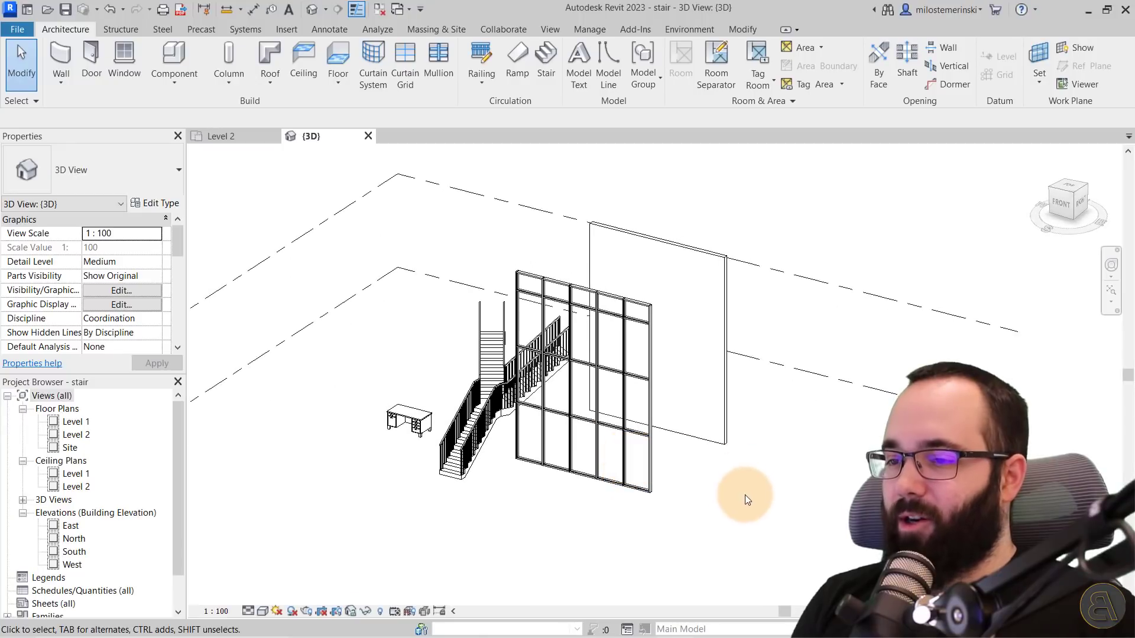
left_click(630, 494)
left_click(703, 441, "ctrl")
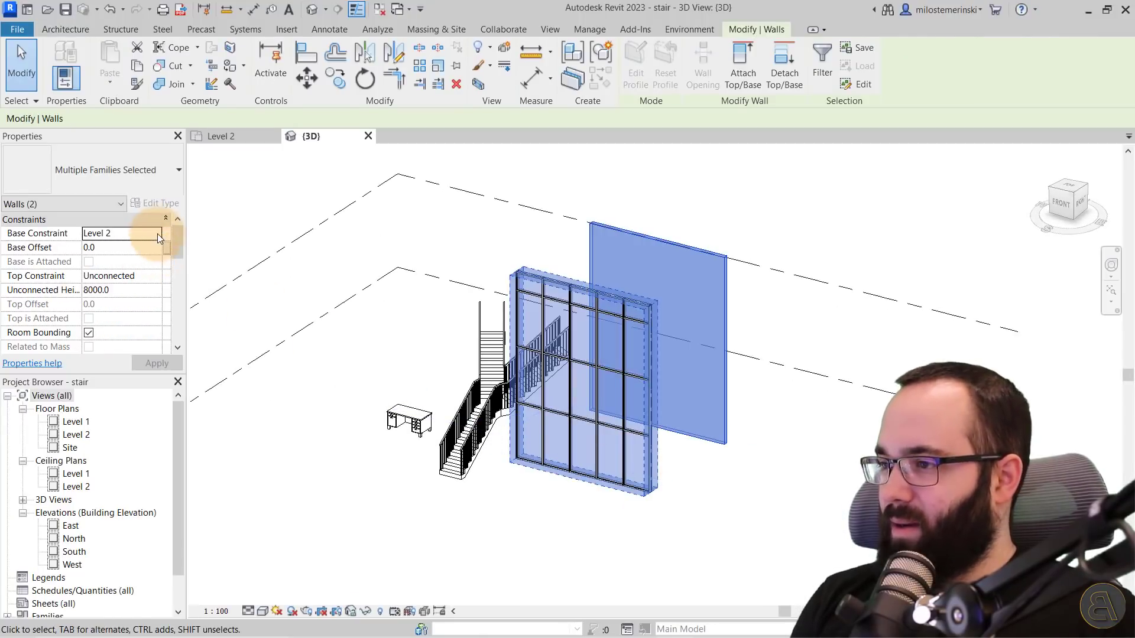
left_click(157, 233)
left_click(130, 249)
left_click(152, 362)
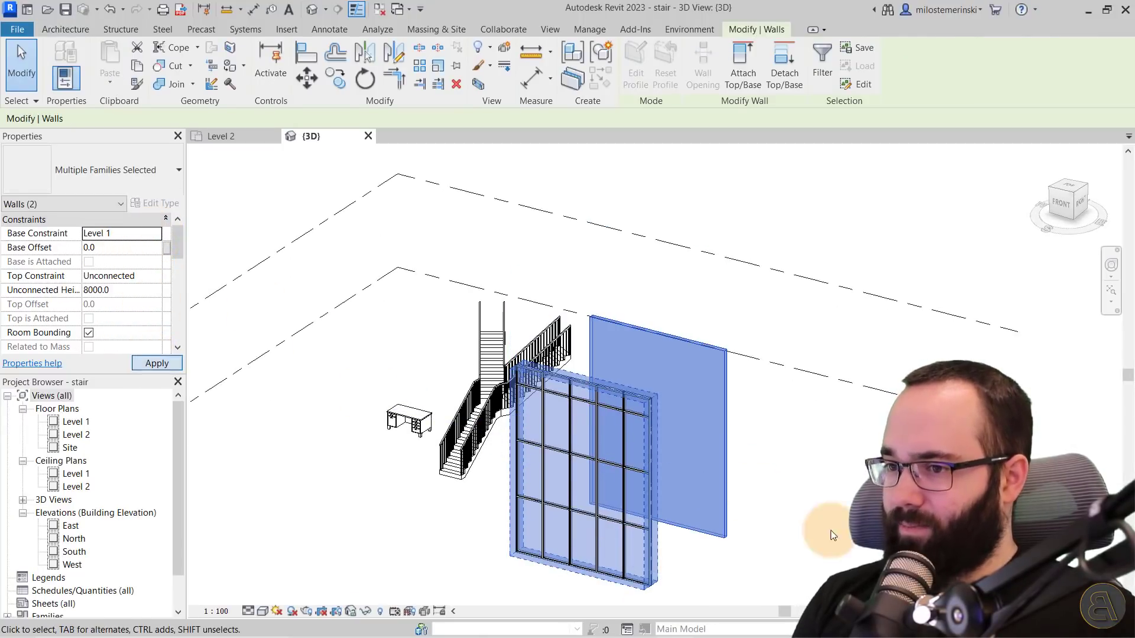
left_click(831, 535)
scroll(792, 461, "up", 2)
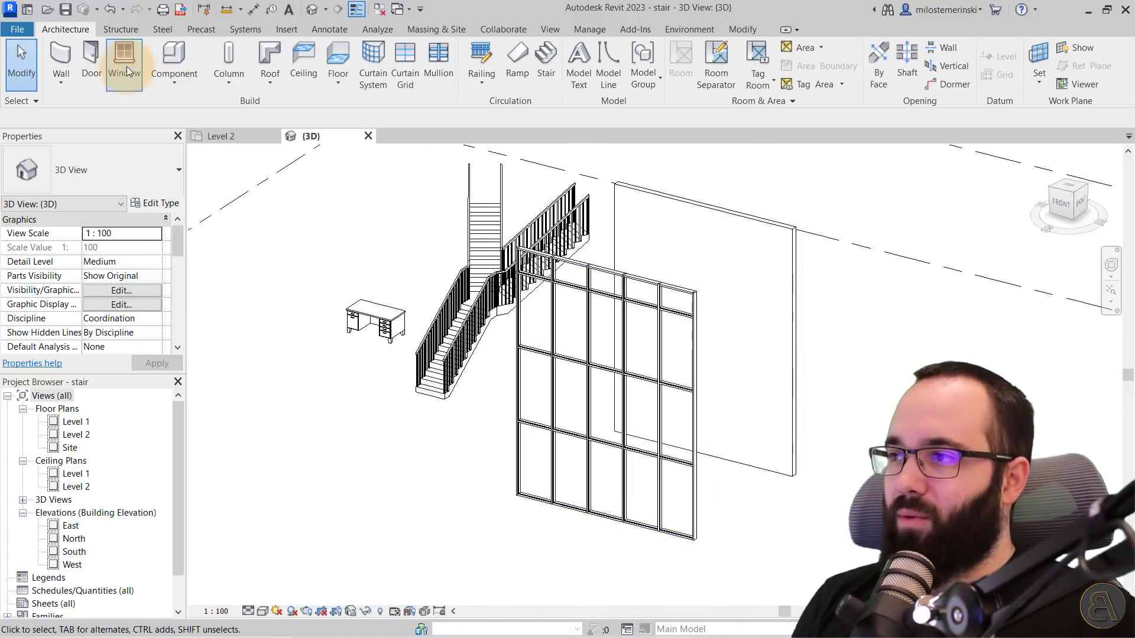
key("d")
key("r")
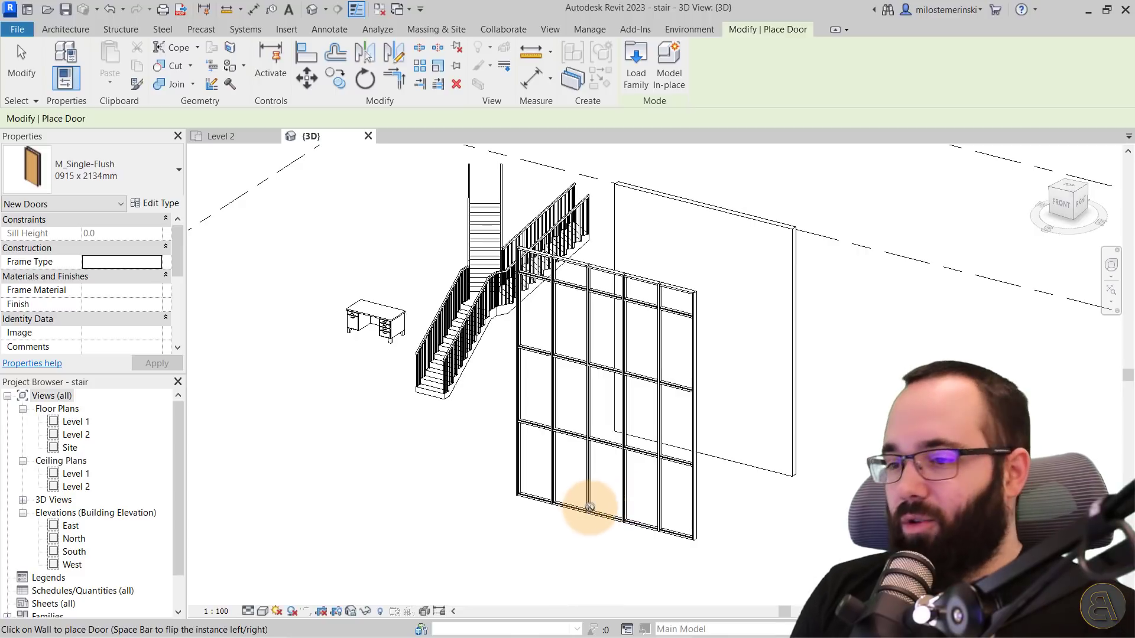
key("Escape")
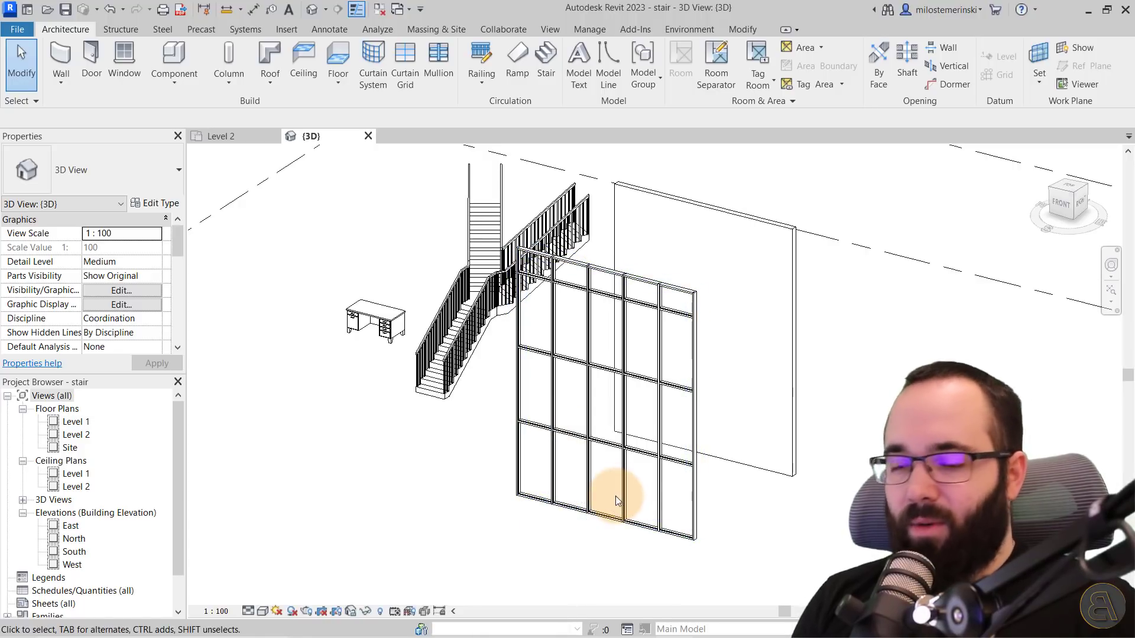
key("w")
key("n")
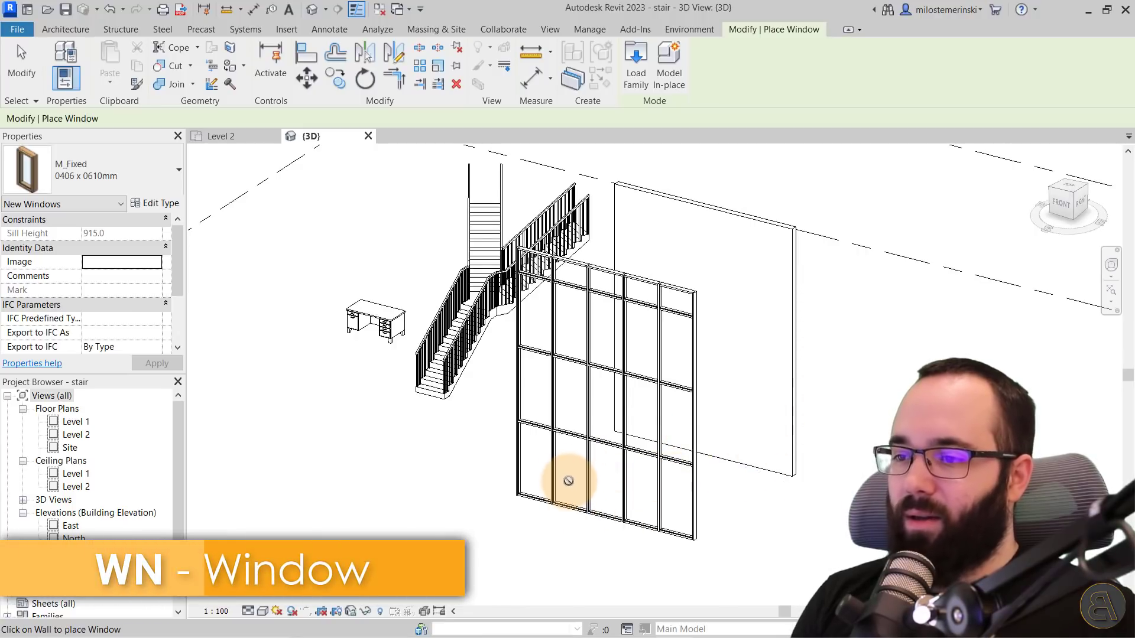
key("Escape")
key("Escape")
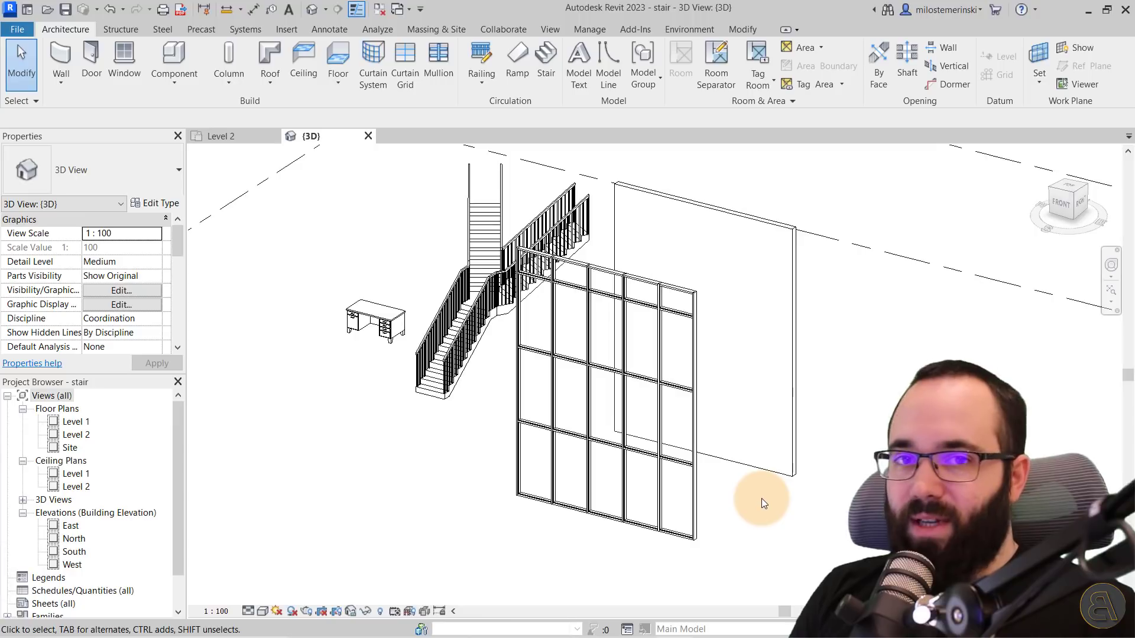
Select one glazed bottom-row Storefront panel and show its Type Selector list
scroll(610, 523, "up", 4)
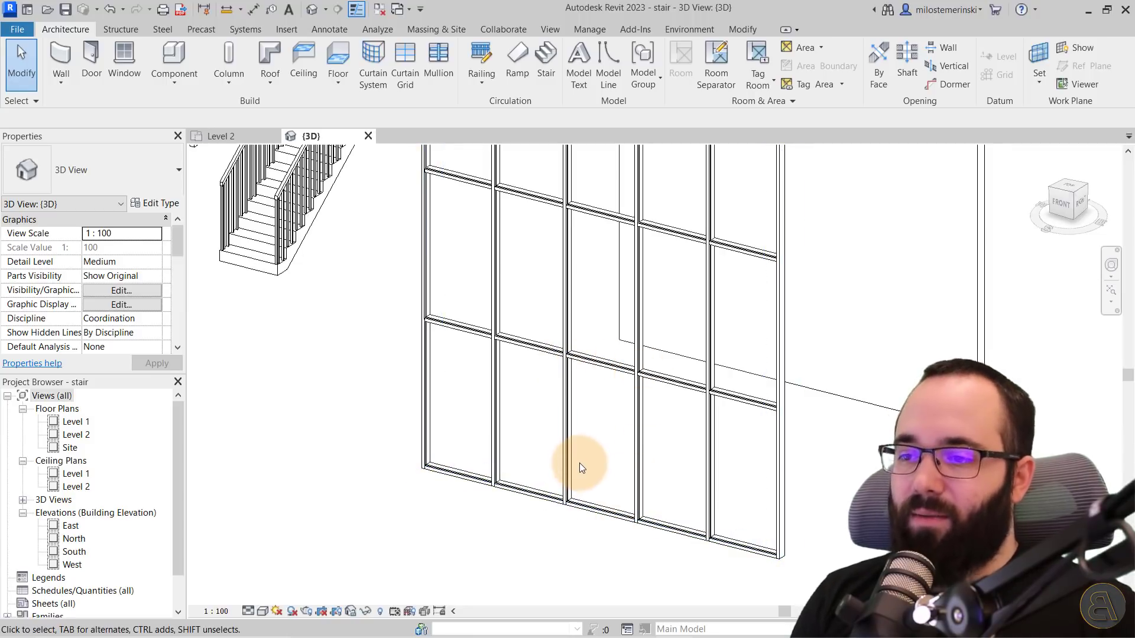
left_click(92, 60)
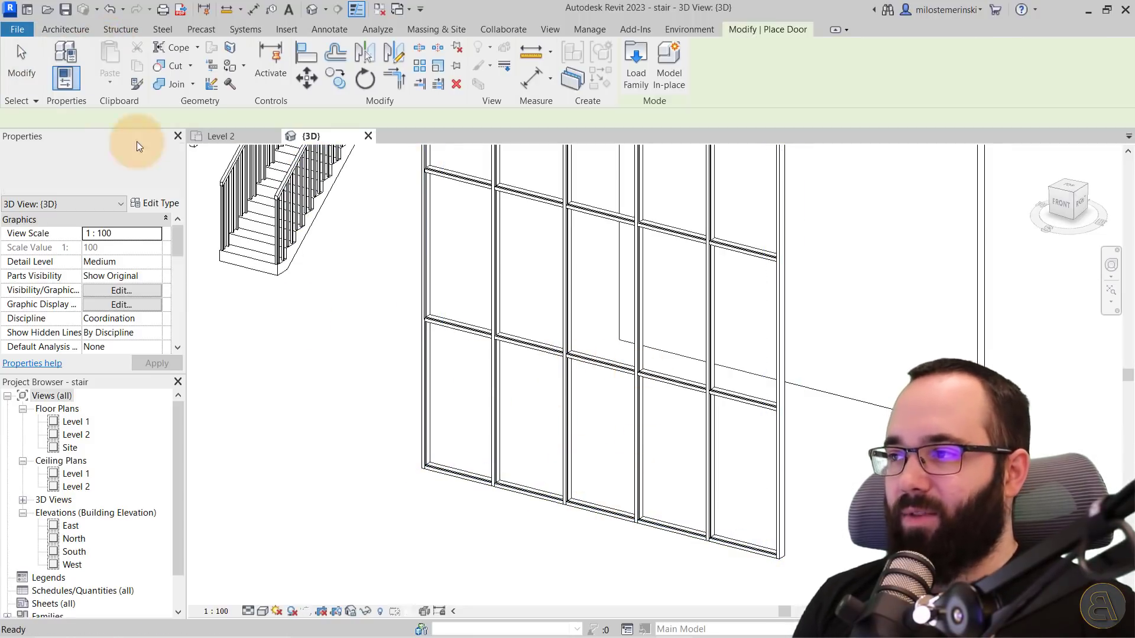
key("Escape")
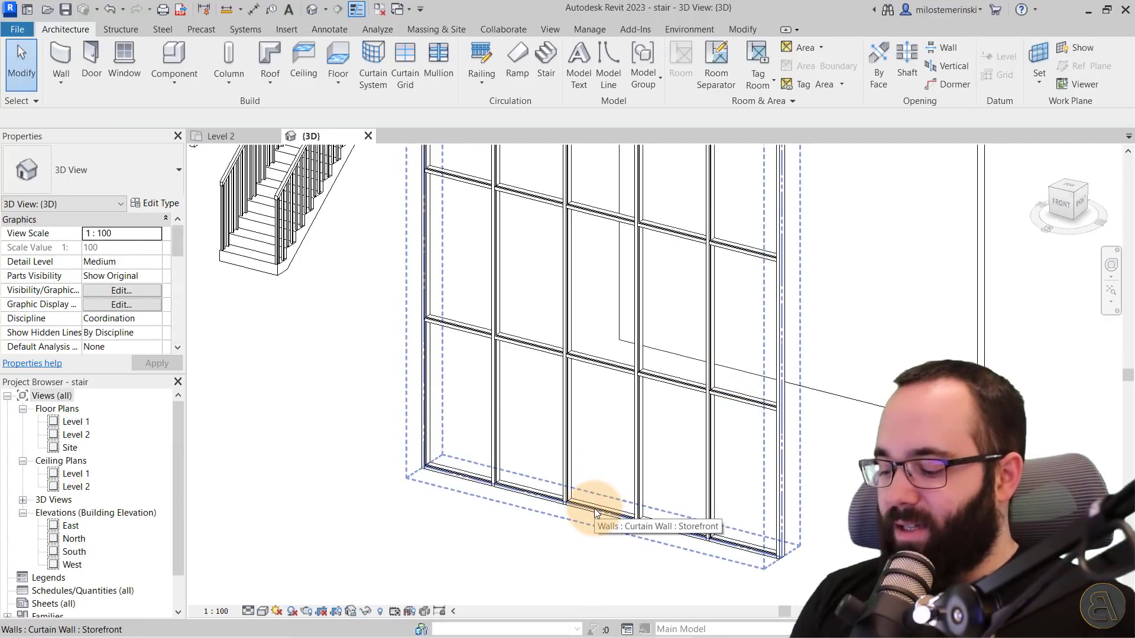
key("Tab")
key("Tab")
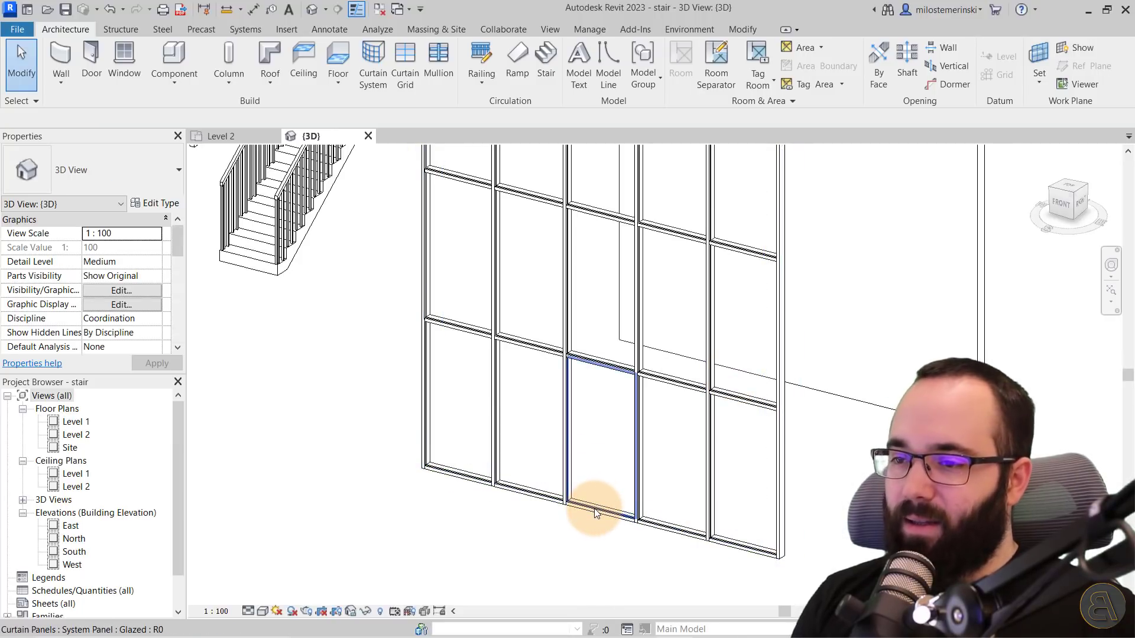
left_click(594, 509)
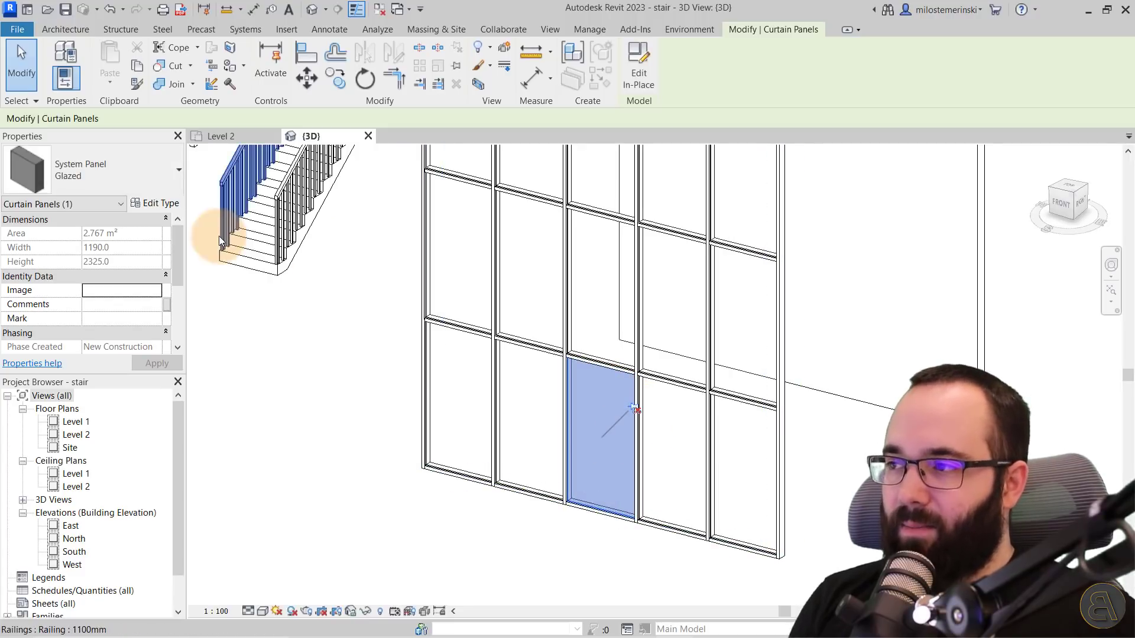
left_click(119, 175)
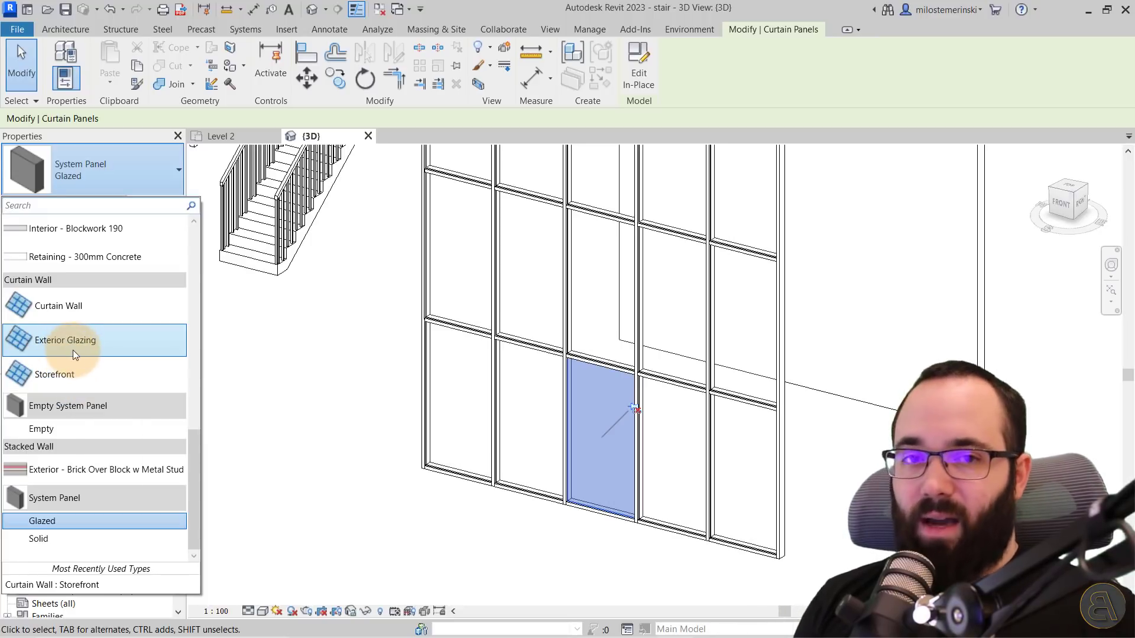
mouse_move(75, 341)
scroll(76, 346, "up", 5)
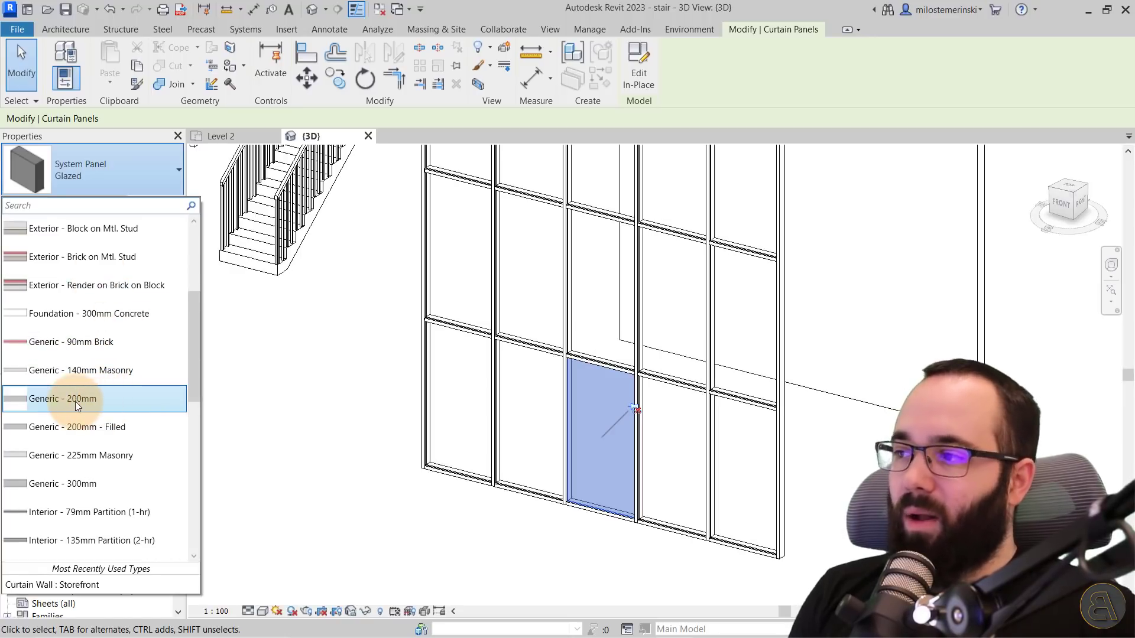
Change the selected glazed panel to the Generic - 90mm Brick type
left_click(73, 341)
left_click(565, 540)
middle_click_drag(598, 524, 562, 509, "shift")
scroll(562, 508, "up", 3)
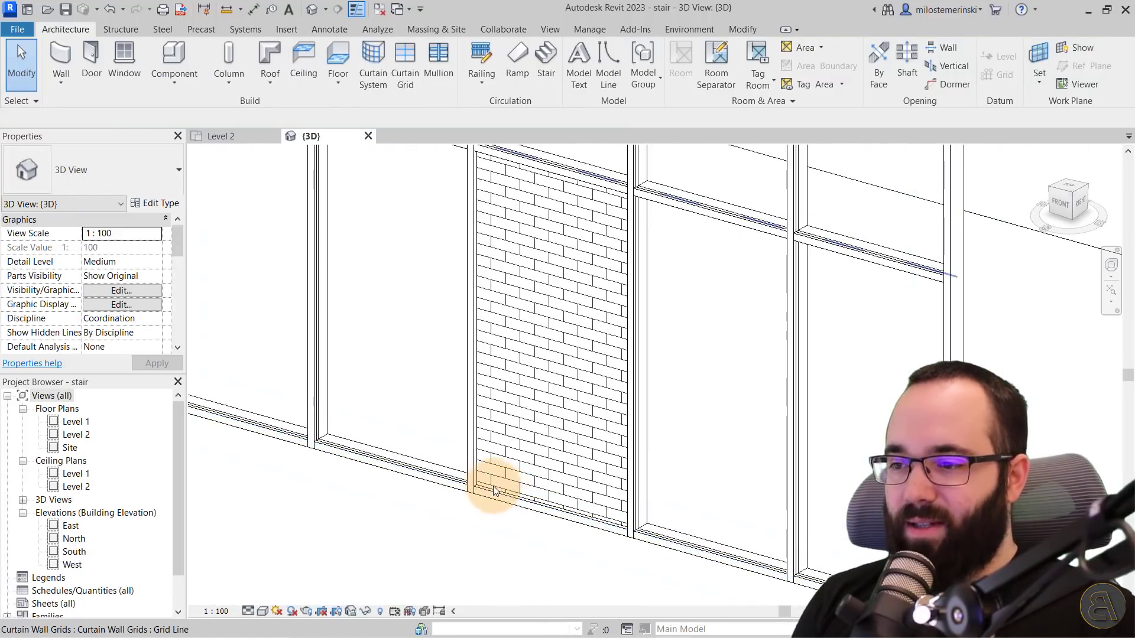
scroll(553, 413, "down", 3)
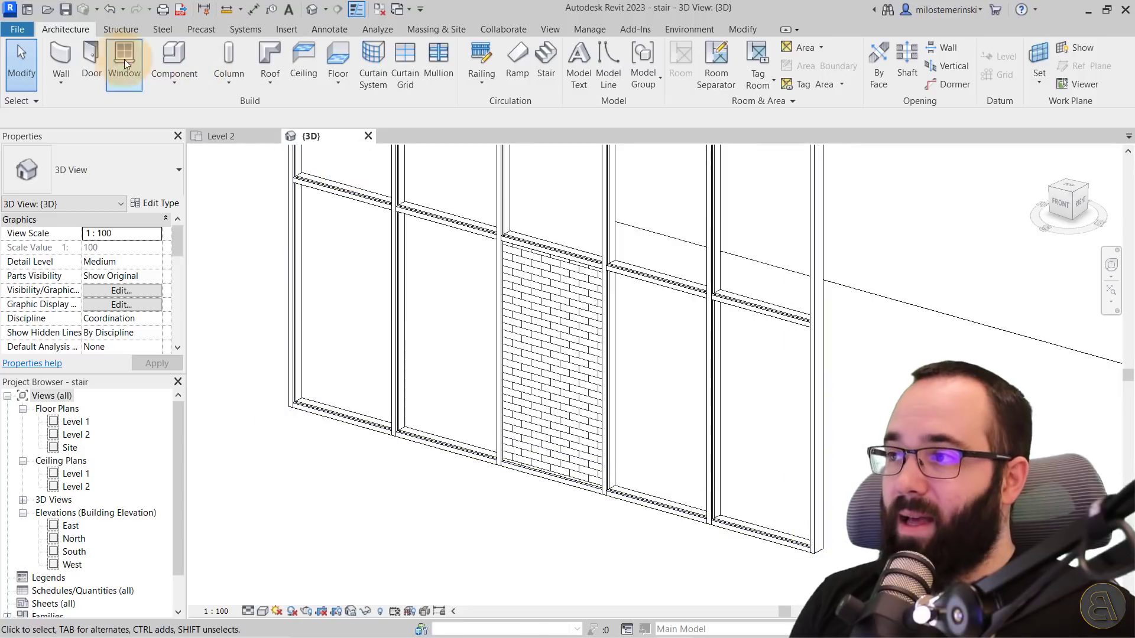
Place a test door in the brick panel, then select and delete it
left_click(90, 59)
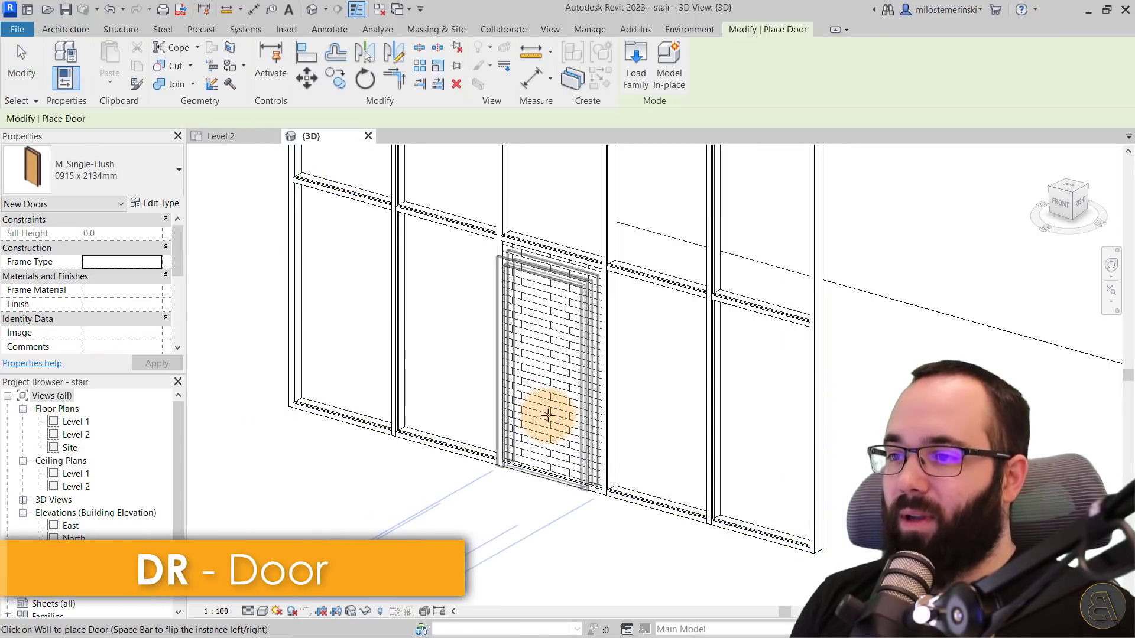
left_click(548, 415)
key("Escape")
key("Escape")
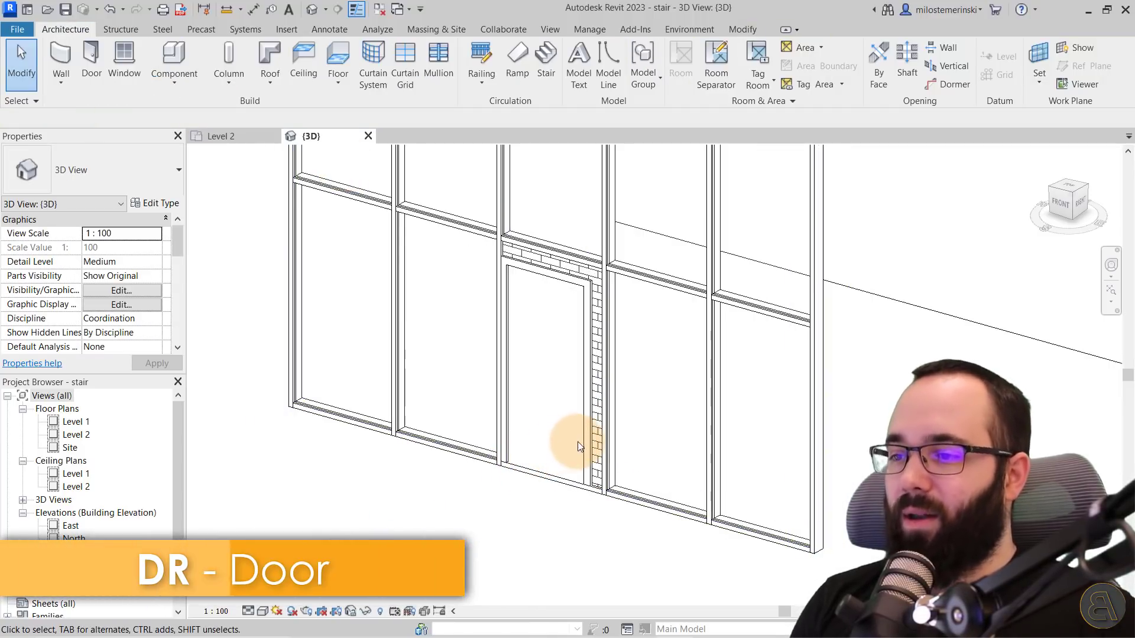
left_click(583, 441)
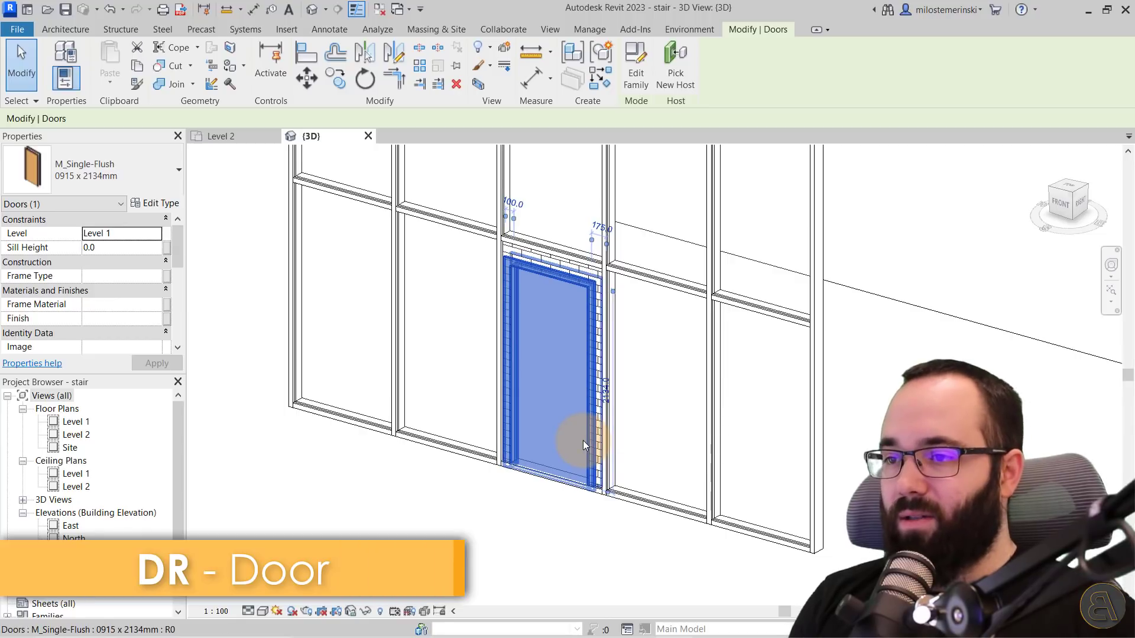
key("Escape")
scroll(608, 439, "up", 2)
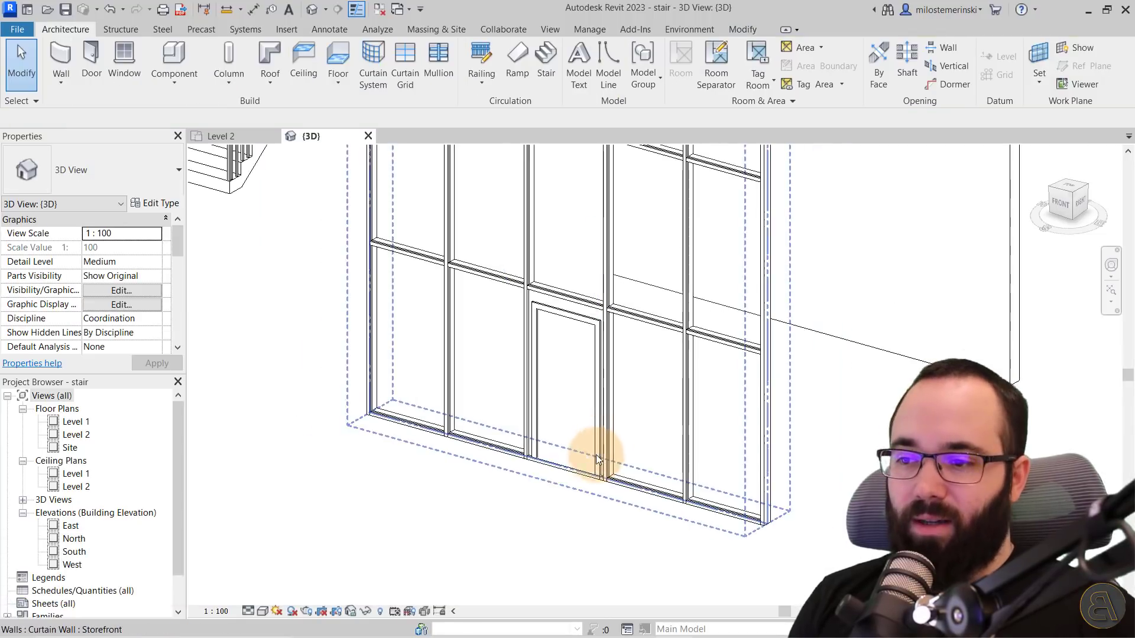
left_click(595, 450)
key("Delete")
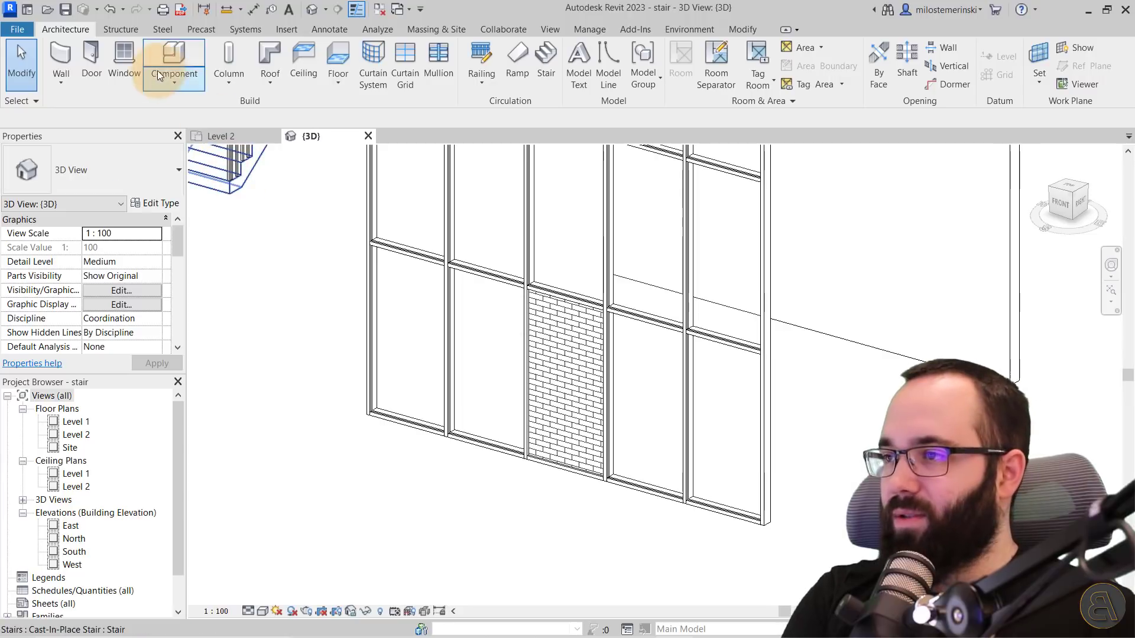
Place an M_Fixed 0915 x 1830mm window in the brick panel and orbit to review it
key("w")
key("n")
left_click(110, 165)
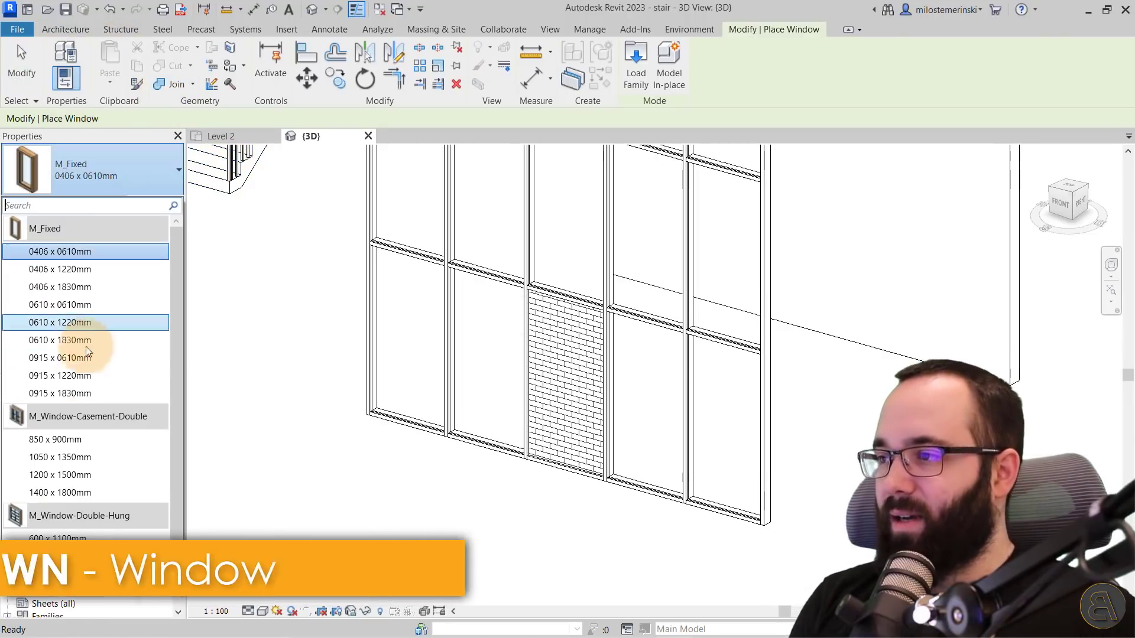
left_click(73, 395)
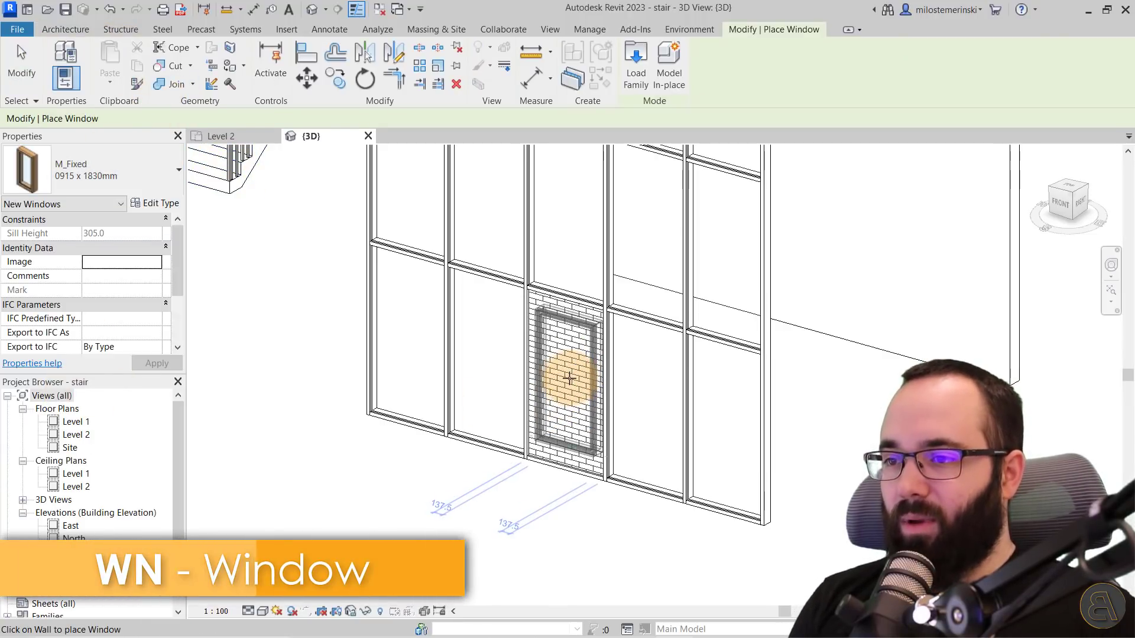
left_click(569, 378)
key("Escape")
key("Escape")
middle_click_drag(791, 418, 717, 494, "shift")
left_click(728, 522)
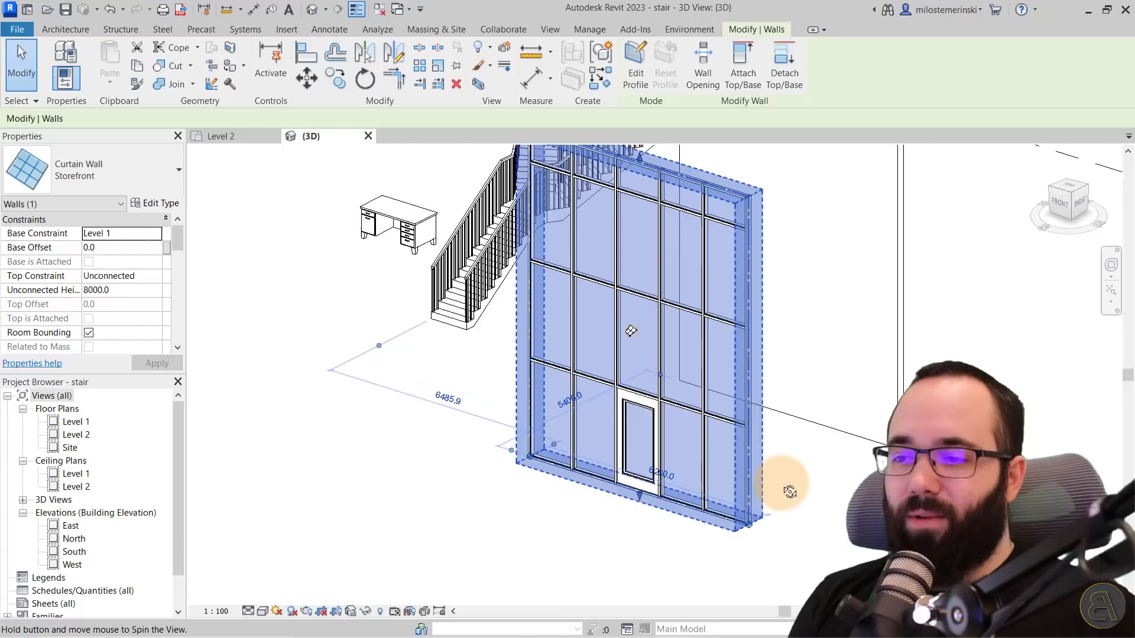
middle_click_drag(790, 492, 813, 492, "shift")
key("Escape")
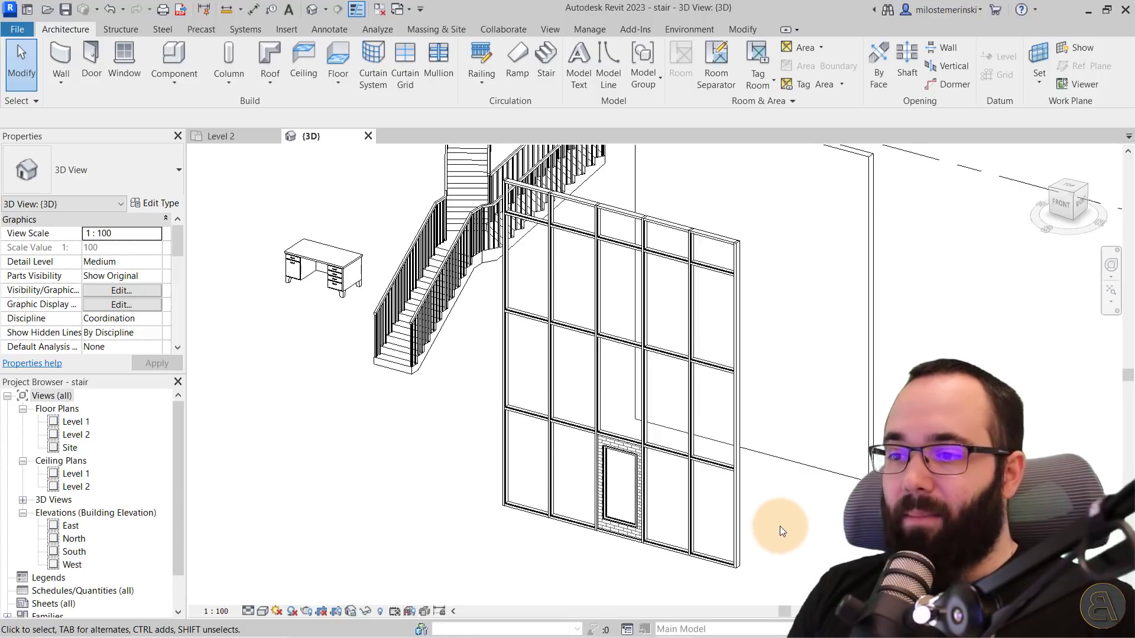
Swap the brick-panel window to M_Fixed 0406 x 0610mm and drag it up to 1500 sill height
left_click(620, 526)
key("Escape")
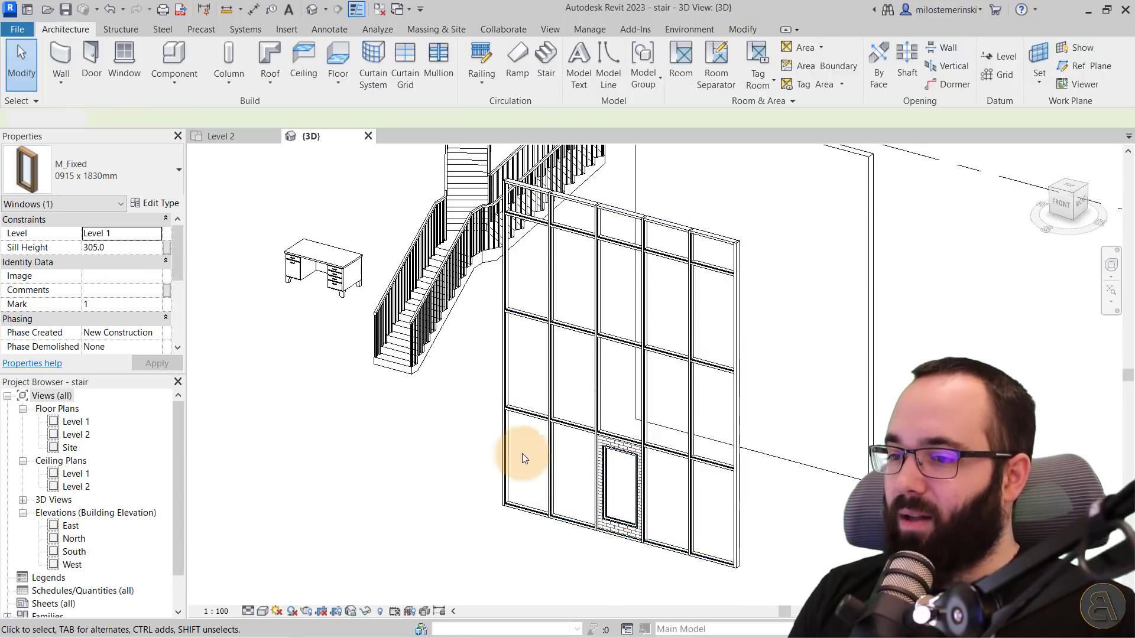
left_click(527, 416)
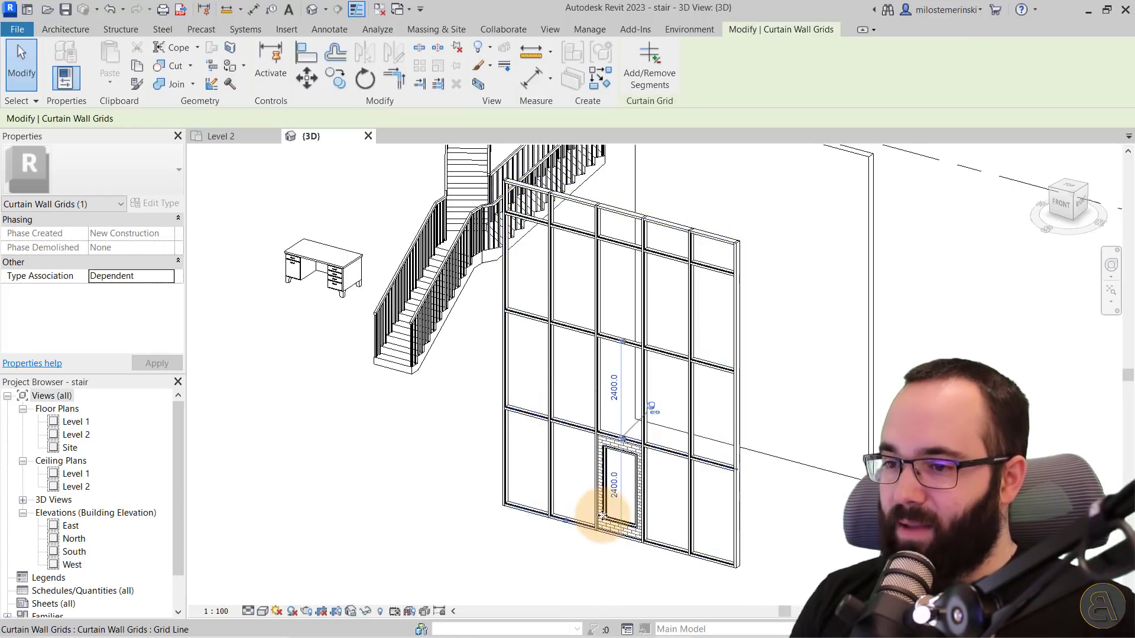
key("Escape")
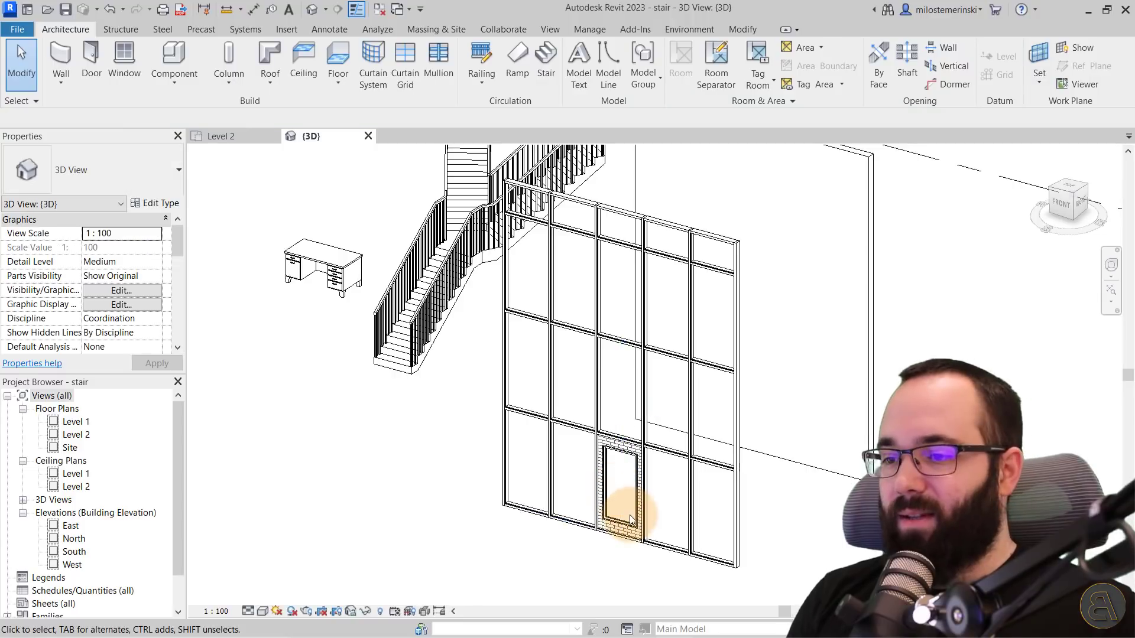
left_click(620, 502)
scroll(650, 514, "up", 2)
scroll(652, 518, "up", 3)
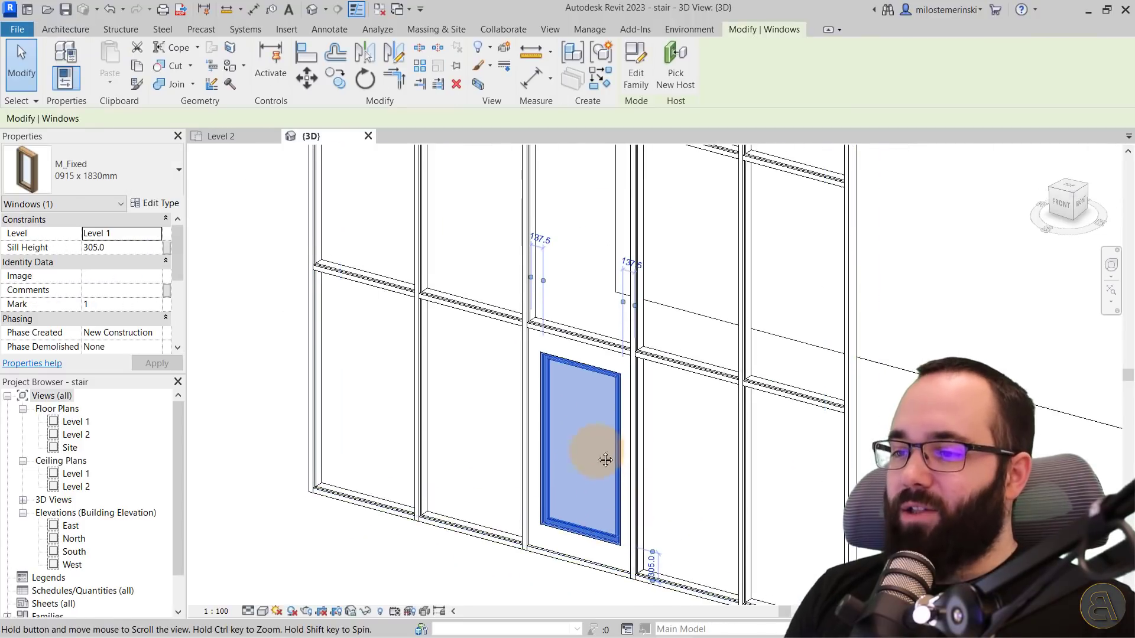
left_click(109, 175)
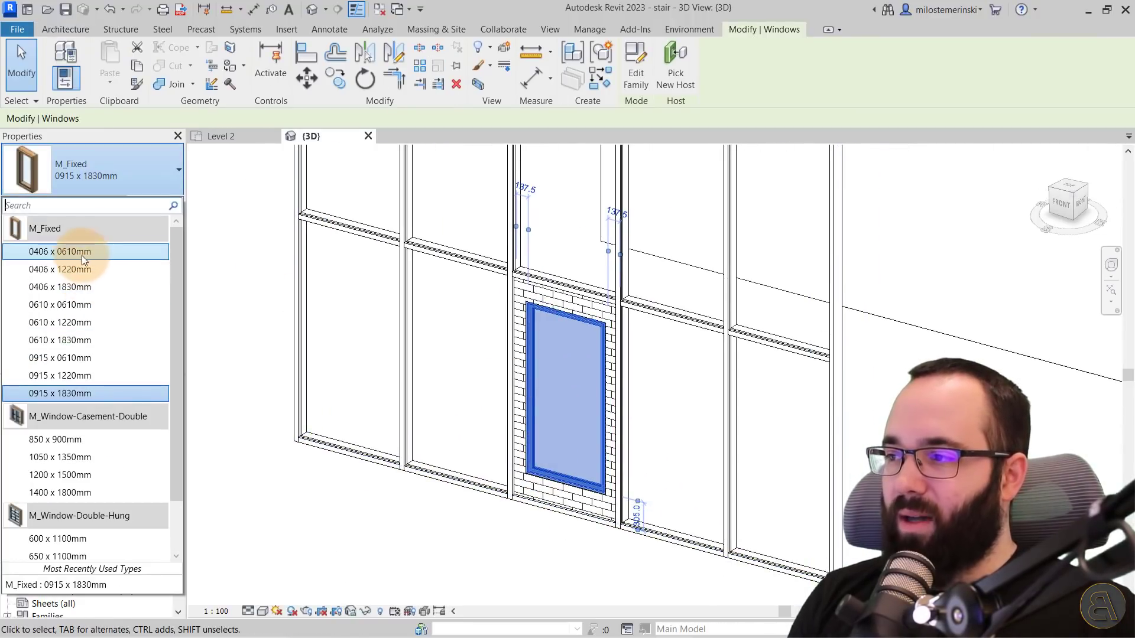
left_click(81, 253)
left_click_drag(580, 444, 578, 320)
key("Escape")
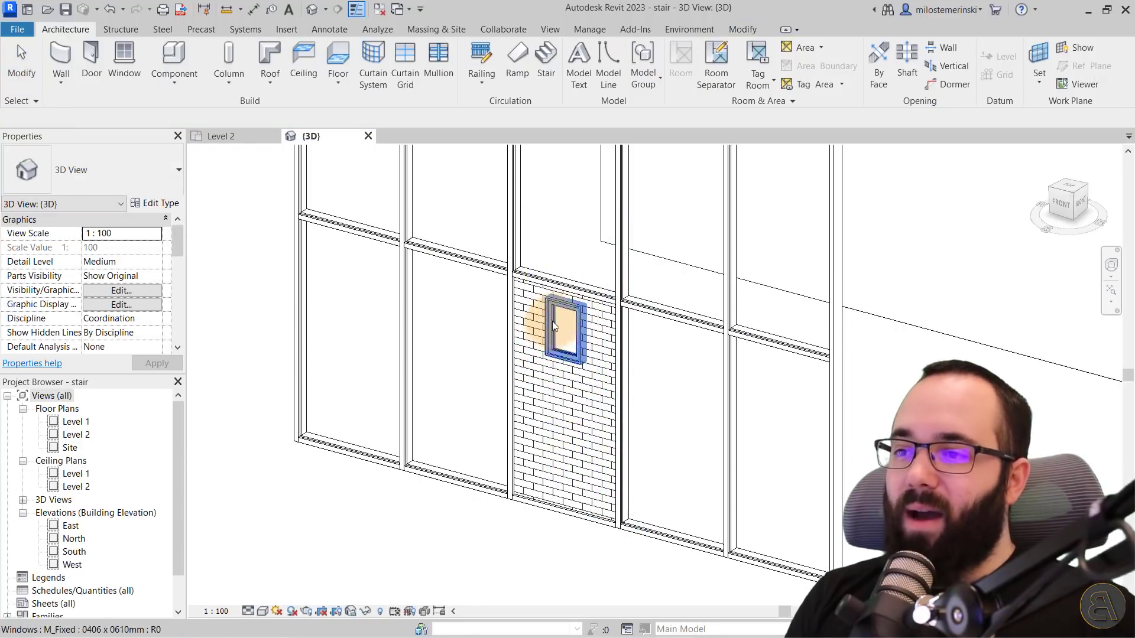
double_click(89, 420)
scroll(750, 419, "up", 8)
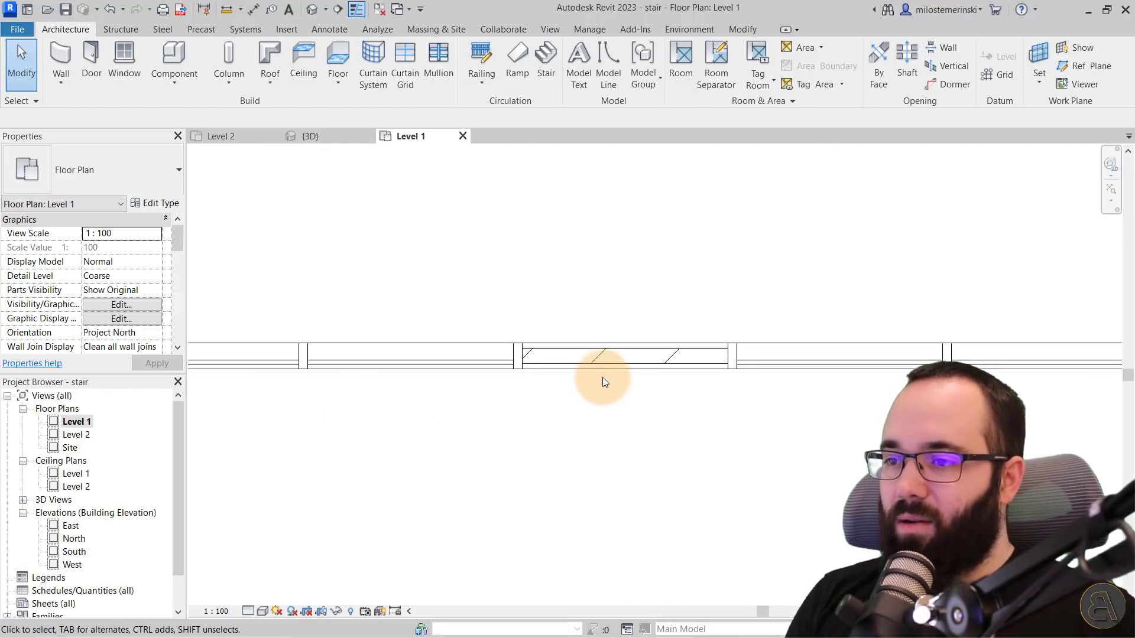
scroll(591, 361, "down", 3)
left_click(573, 355)
key("Escape")
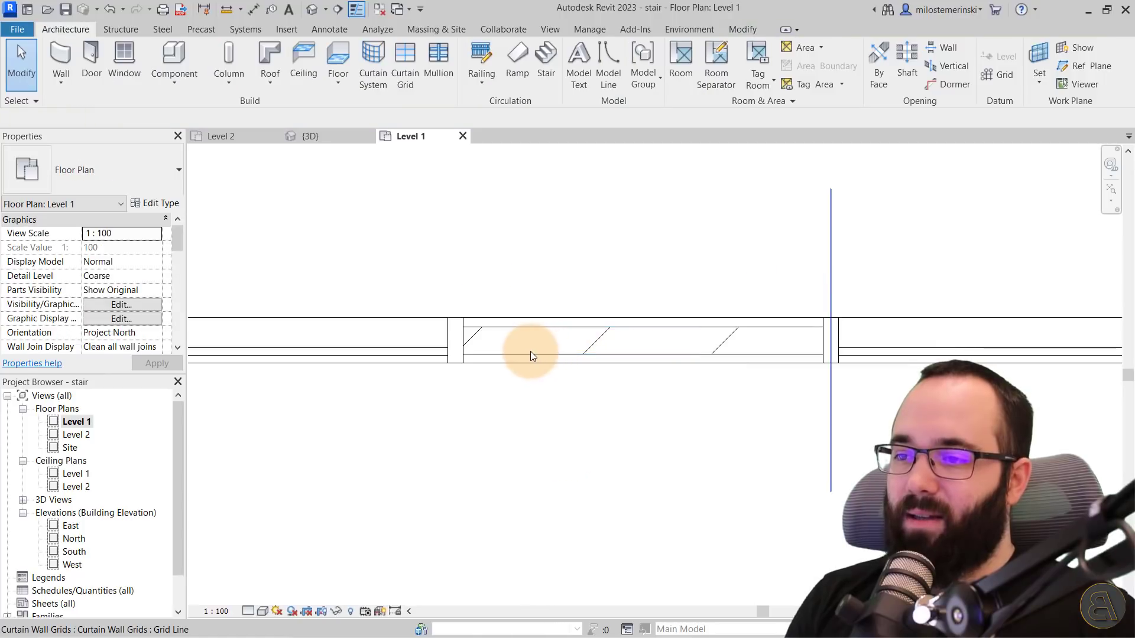
left_click(530, 351)
key("Escape")
left_click(630, 353)
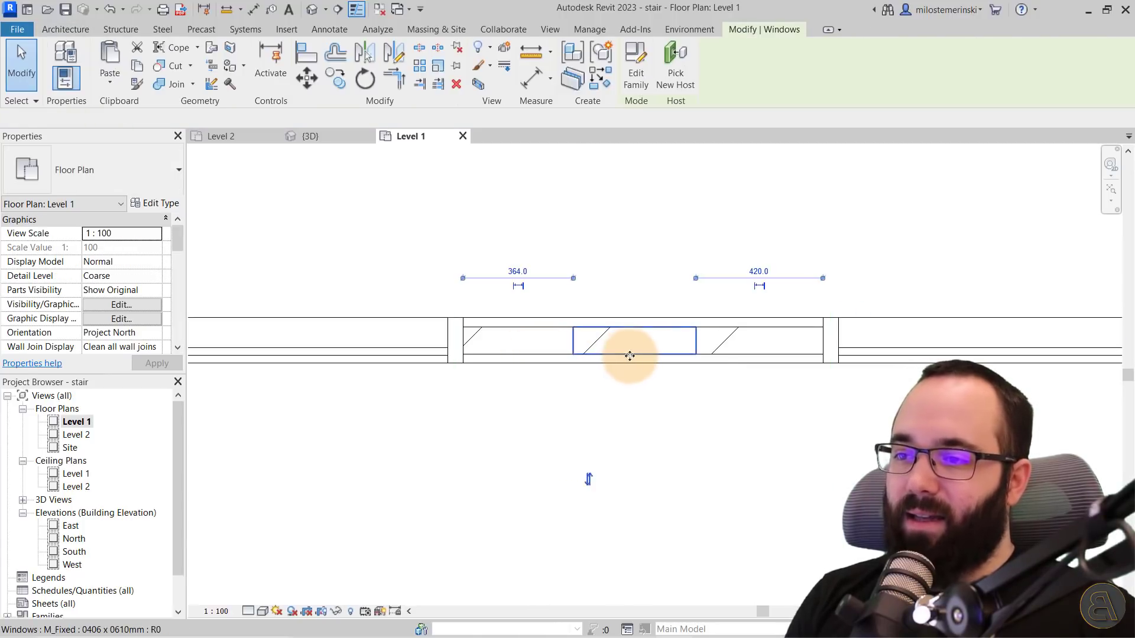
key("Escape")
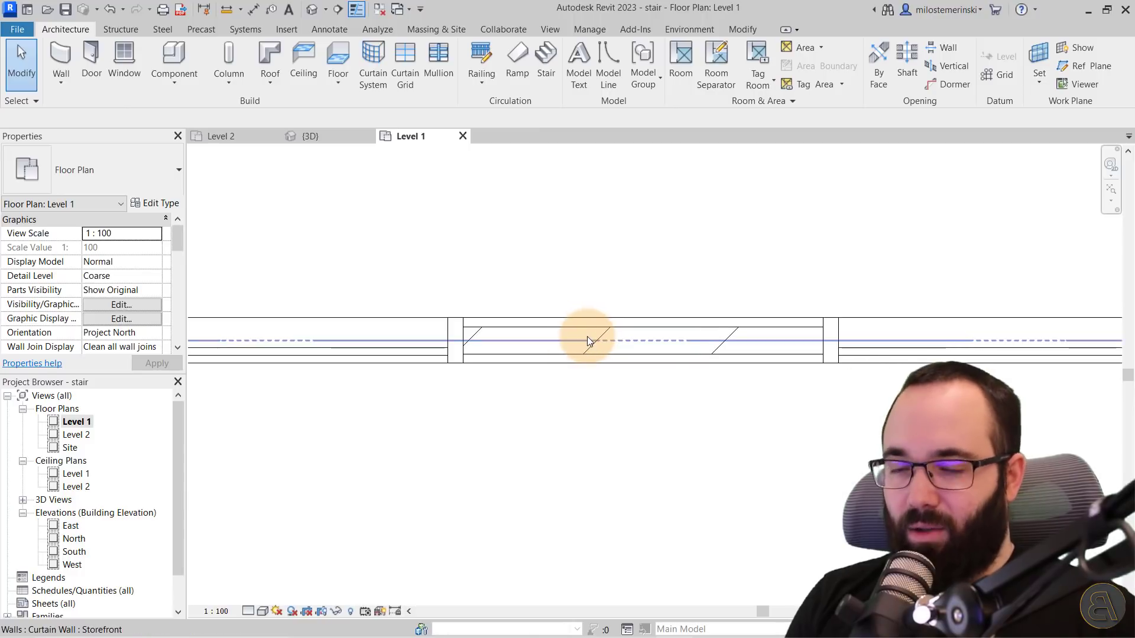
left_click(584, 351)
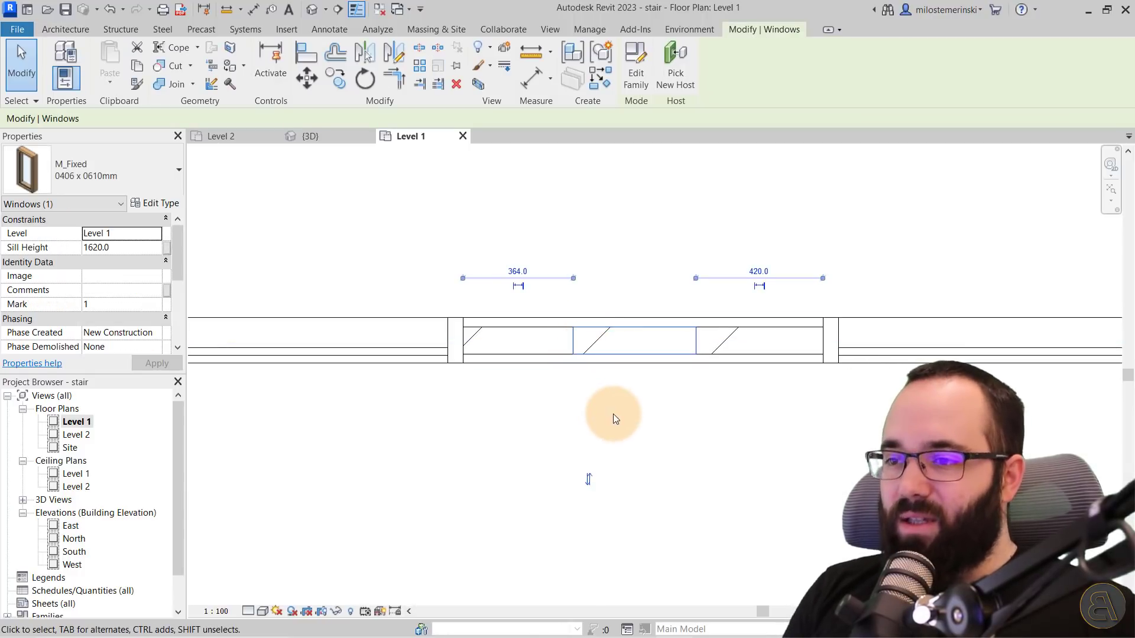
left_click(612, 414)
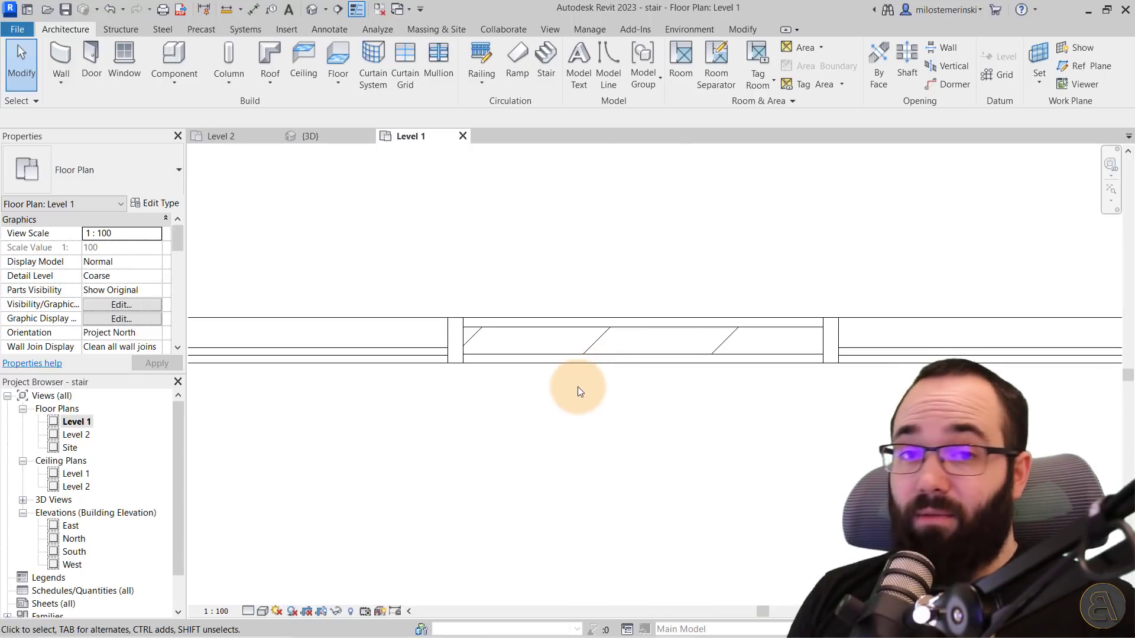
left_click(593, 356)
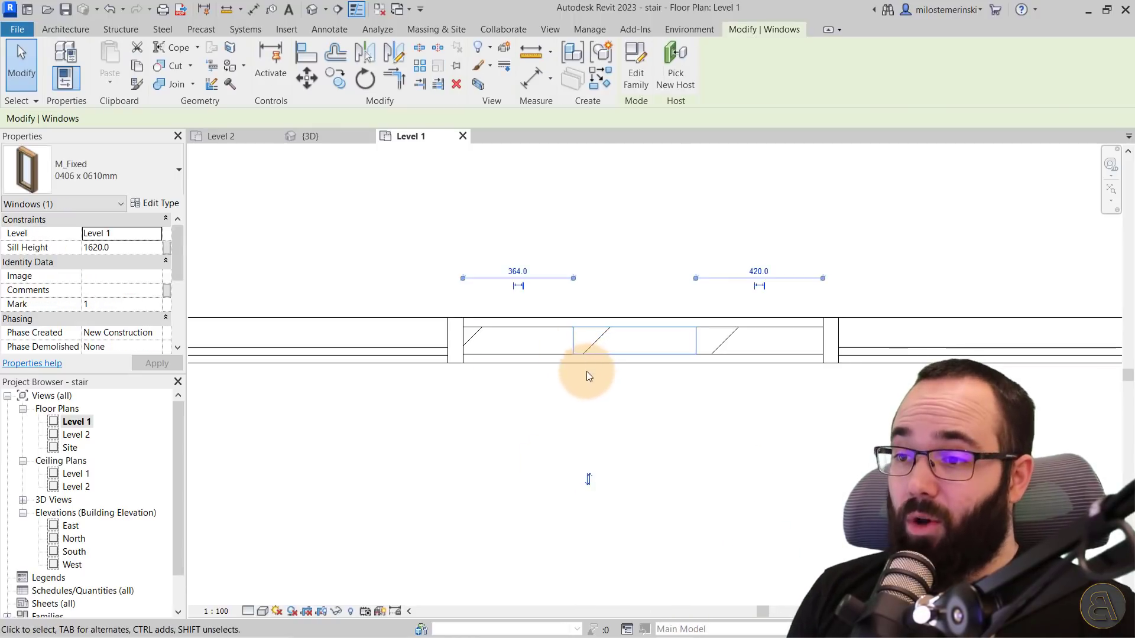
left_click(582, 387)
scroll(666, 387, "down", 3)
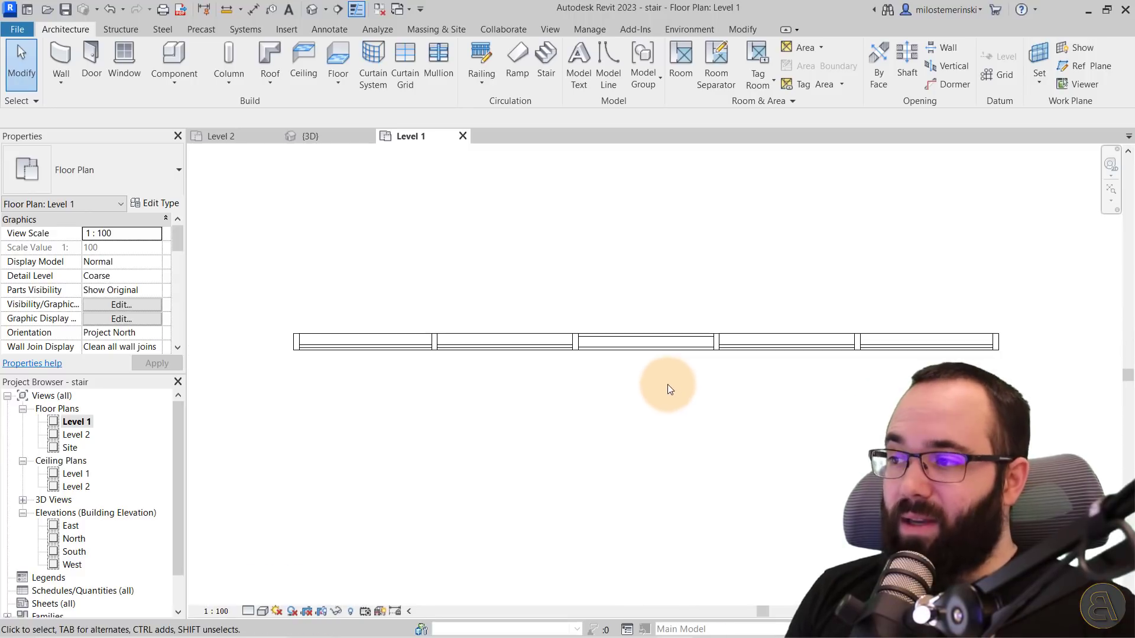
scroll(666, 390, "down", 3)
middle_click_drag(672, 397, 659, 462)
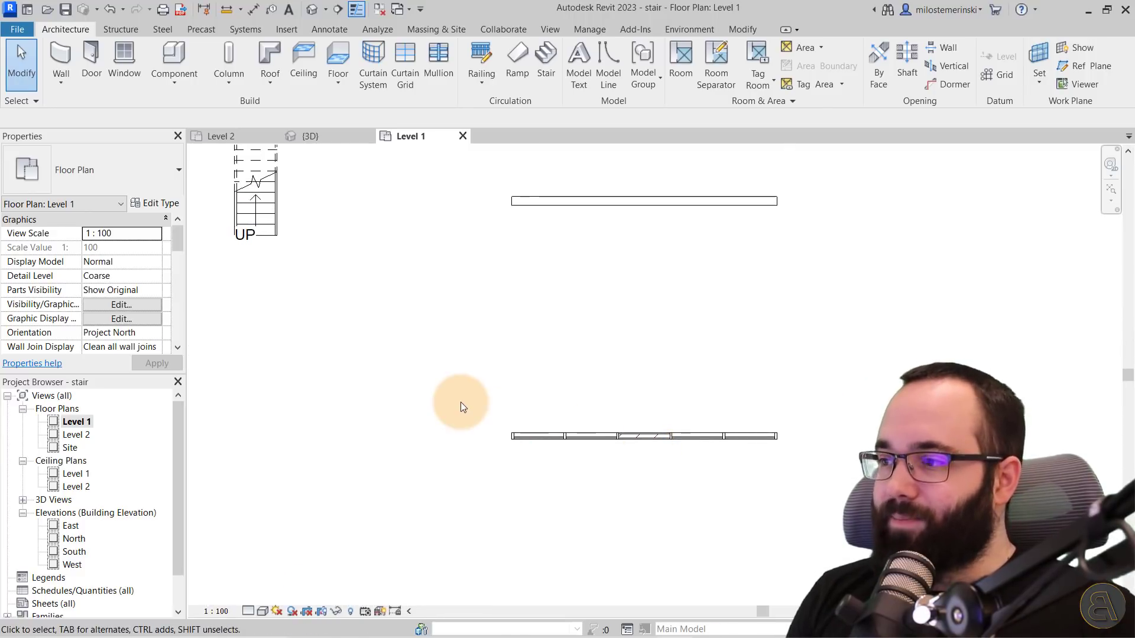
scroll(83, 273, "down", 6)
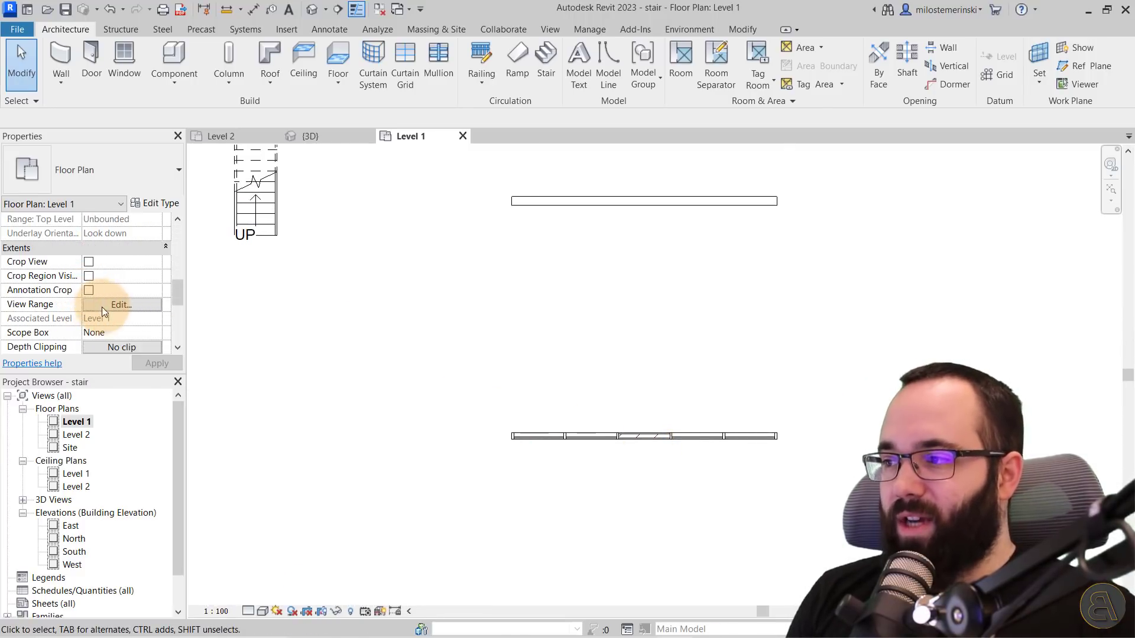
left_click(111, 305)
left_click_drag(833, 220, 439, 206)
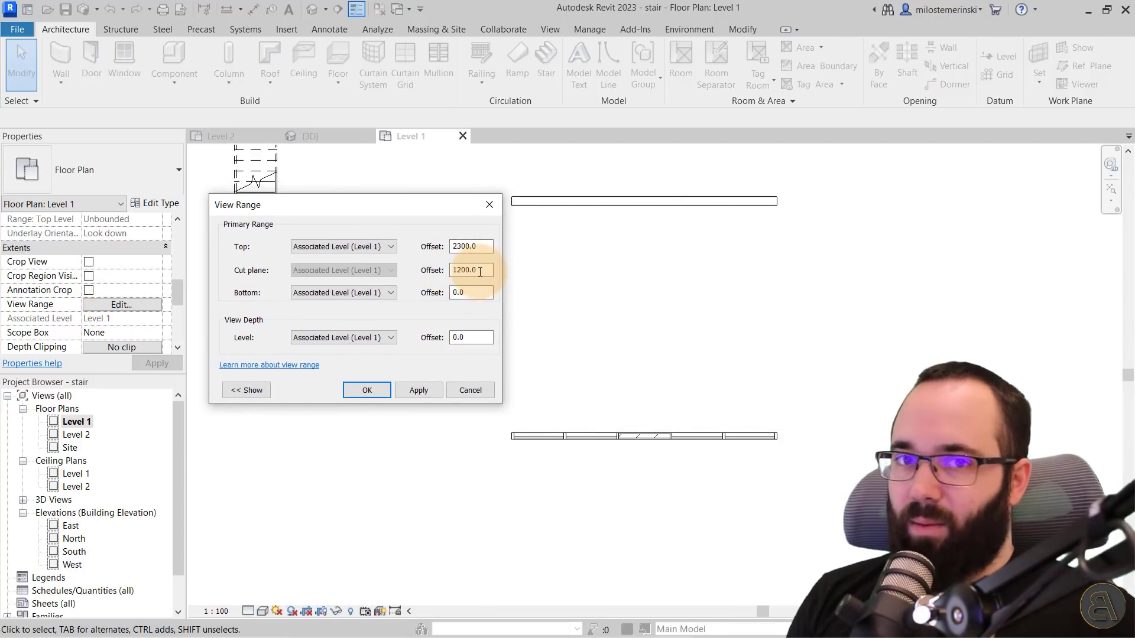
left_click(489, 205)
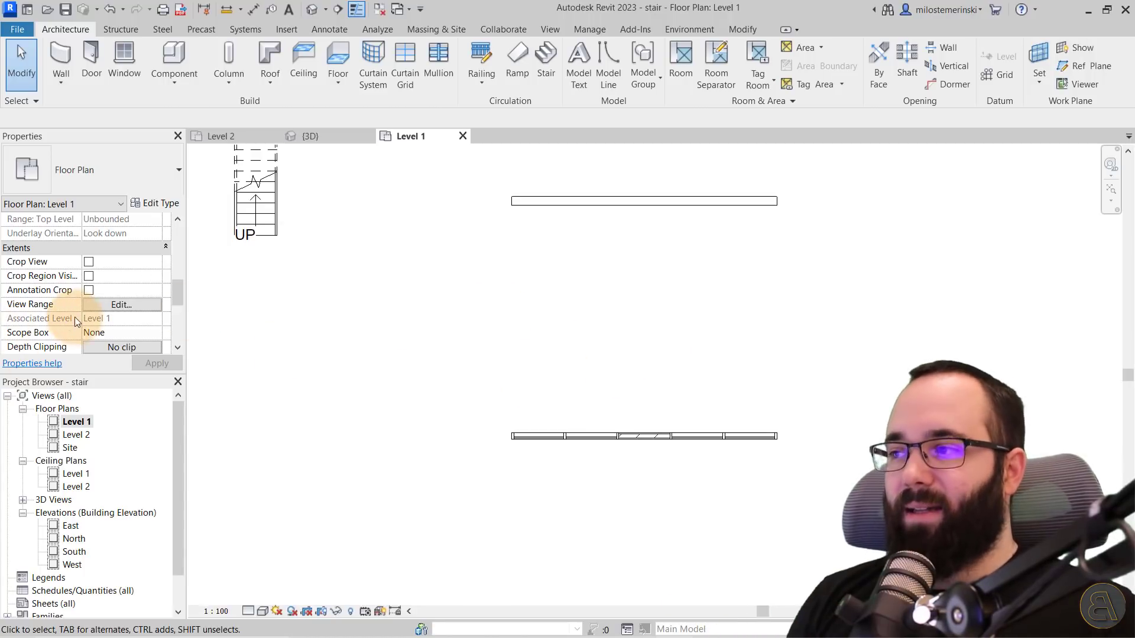
left_click(95, 306)
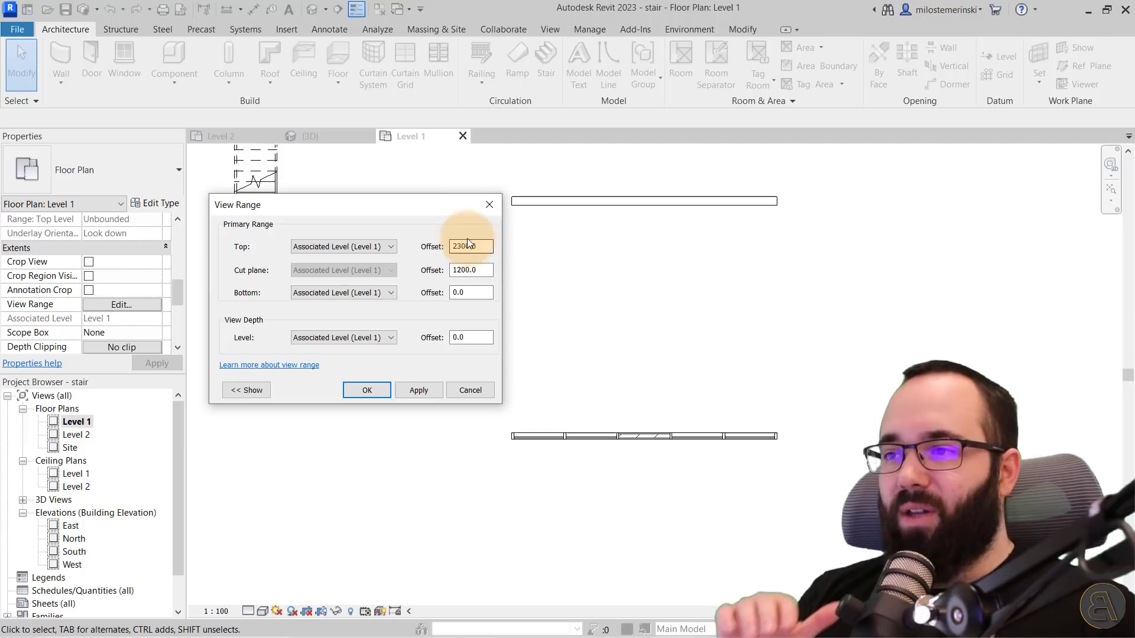
left_click(488, 205)
Sketch a rectangular plan region spanning the curtain wall's brick-panel bay, finish it, and select it
scroll(630, 427, "up", 5)
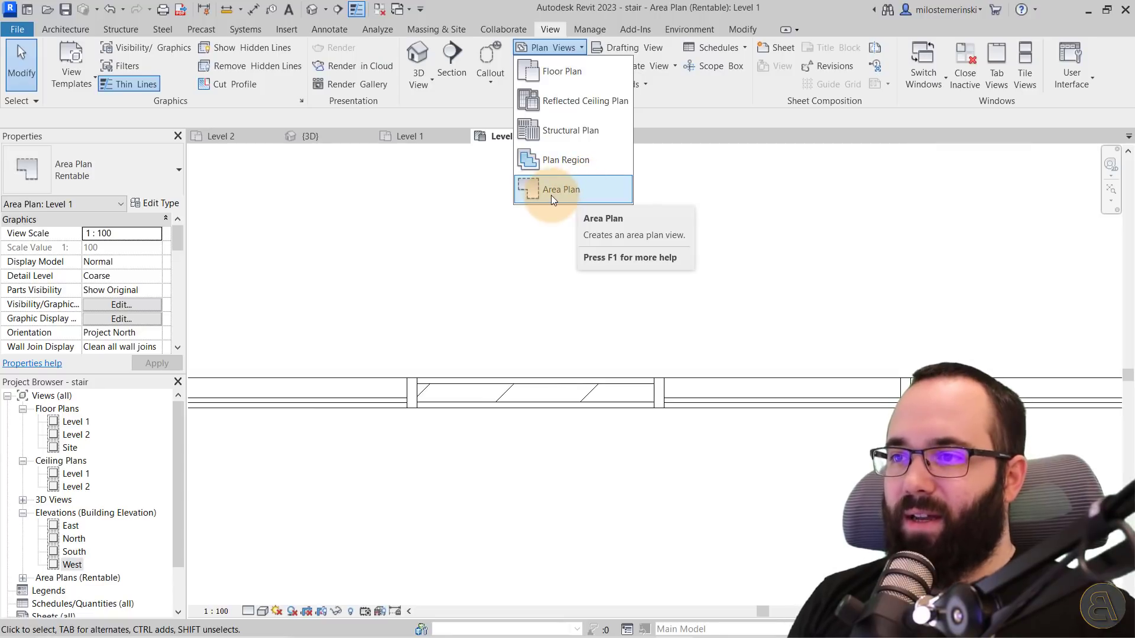
left_click(560, 165)
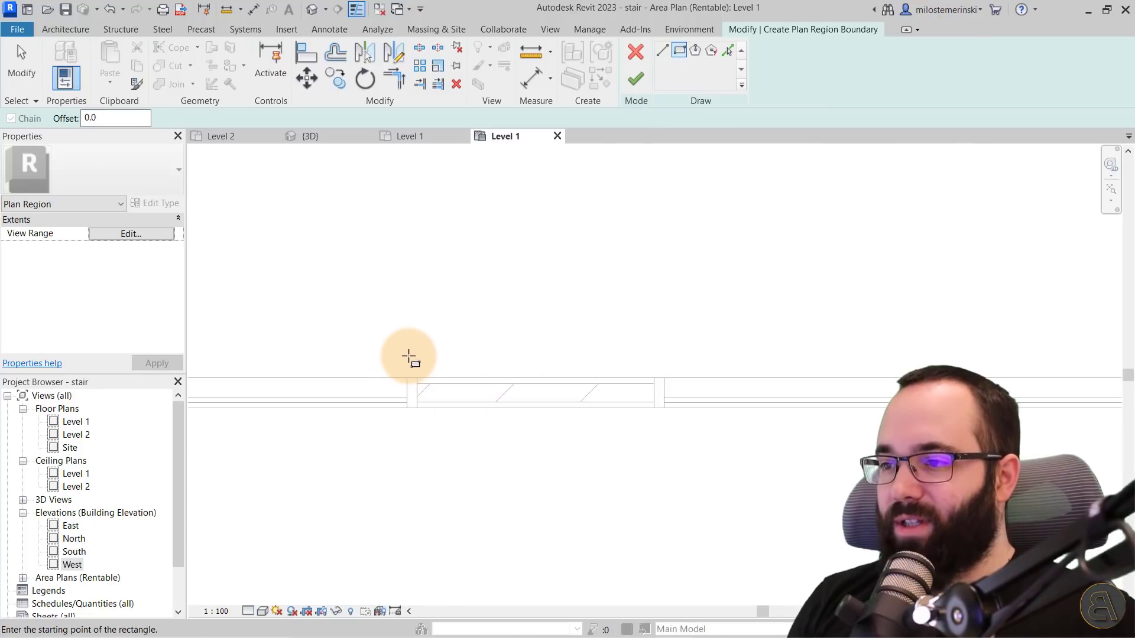
left_click(409, 356)
left_click(660, 431)
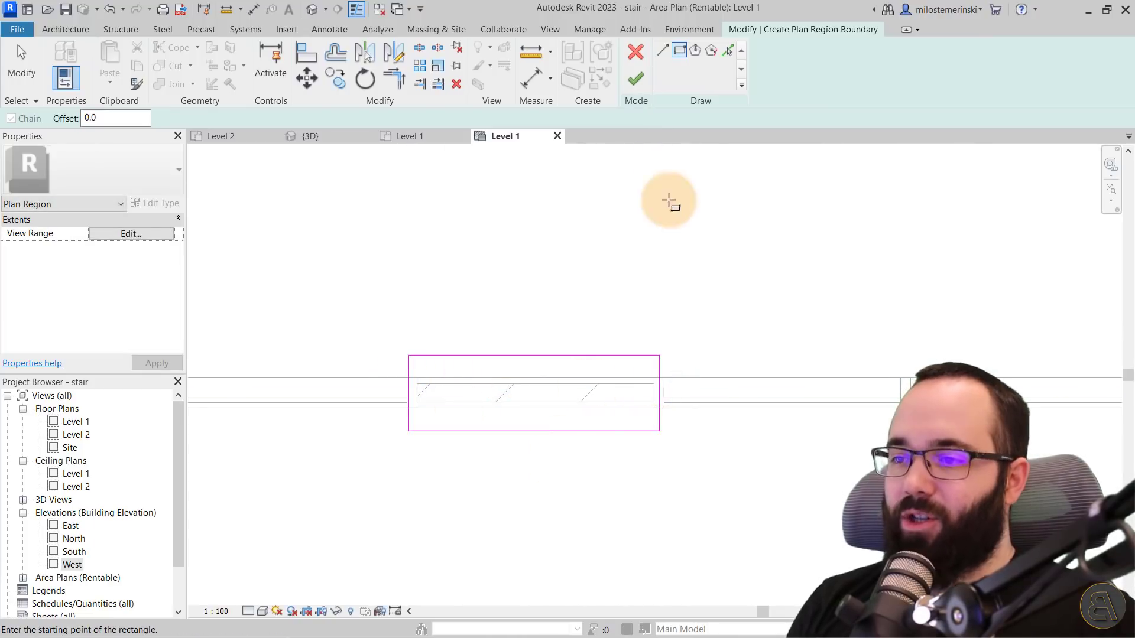
left_click(636, 79)
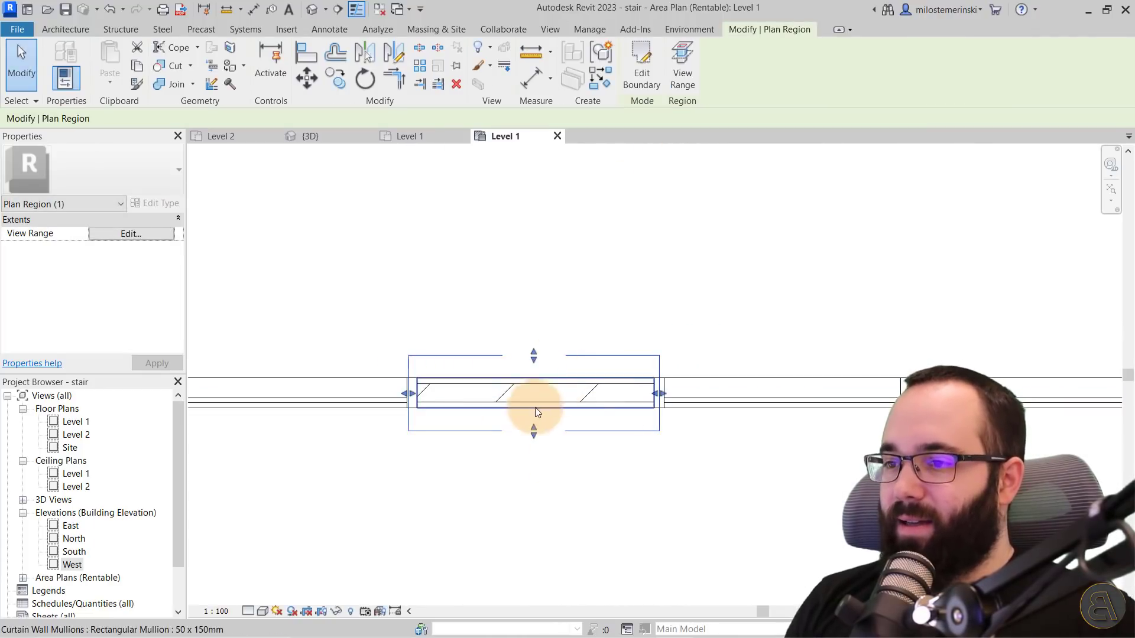
left_click(495, 480)
scroll(669, 468, "down", 3)
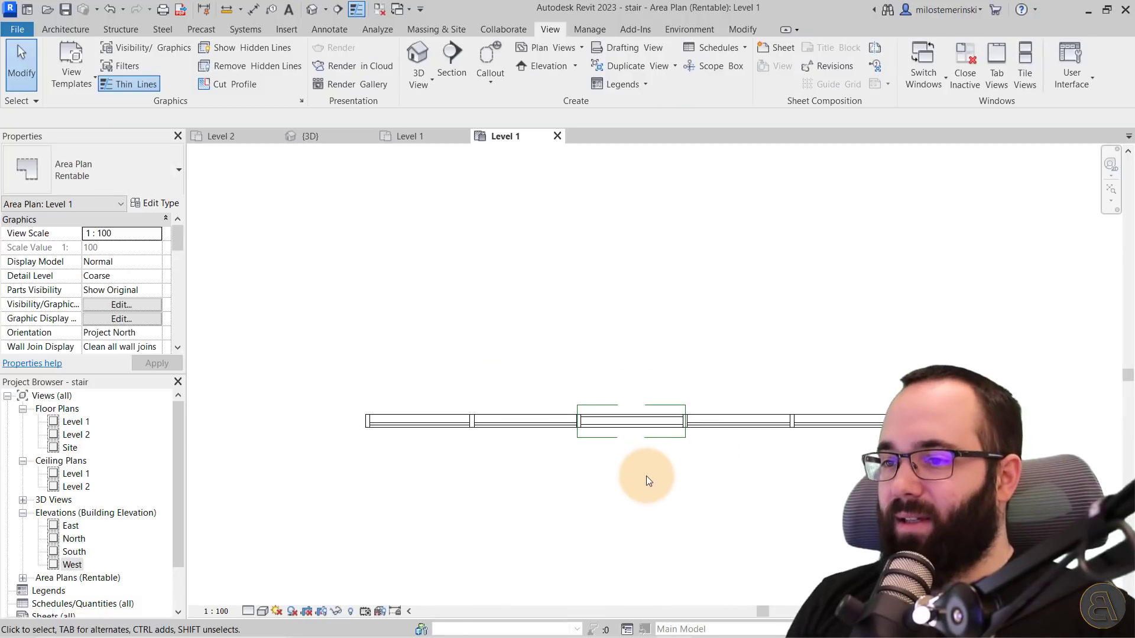
scroll(647, 476, "up", 3)
left_click(660, 416)
scroll(621, 381, "up", 4)
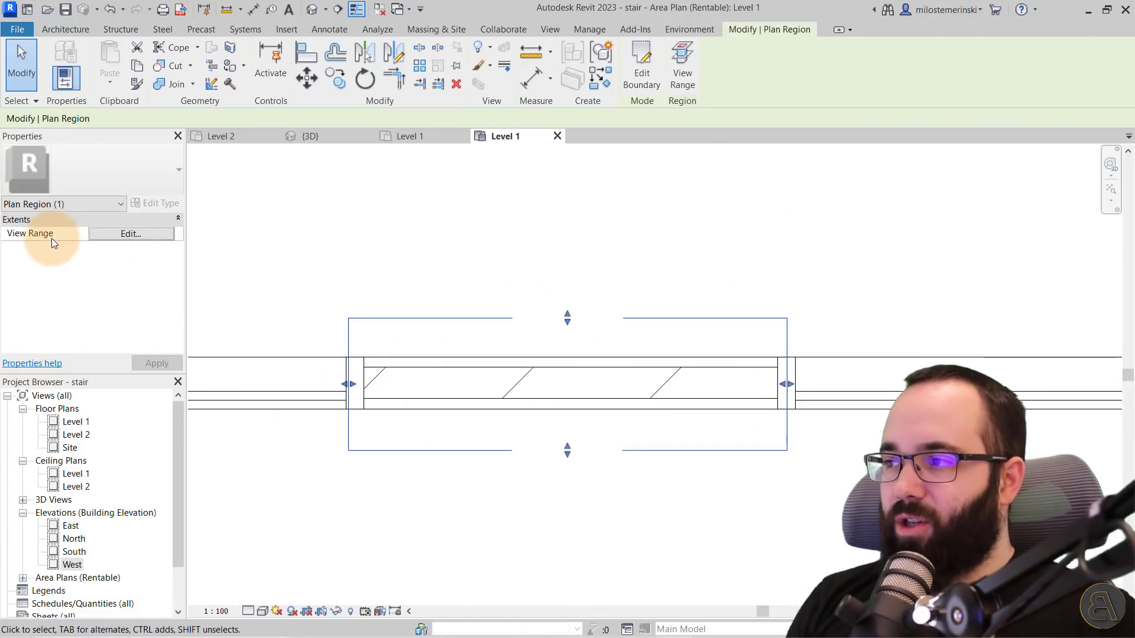
Set the plan region's view range cut plane to Level 1 with a 2000 offset
left_click(130, 234)
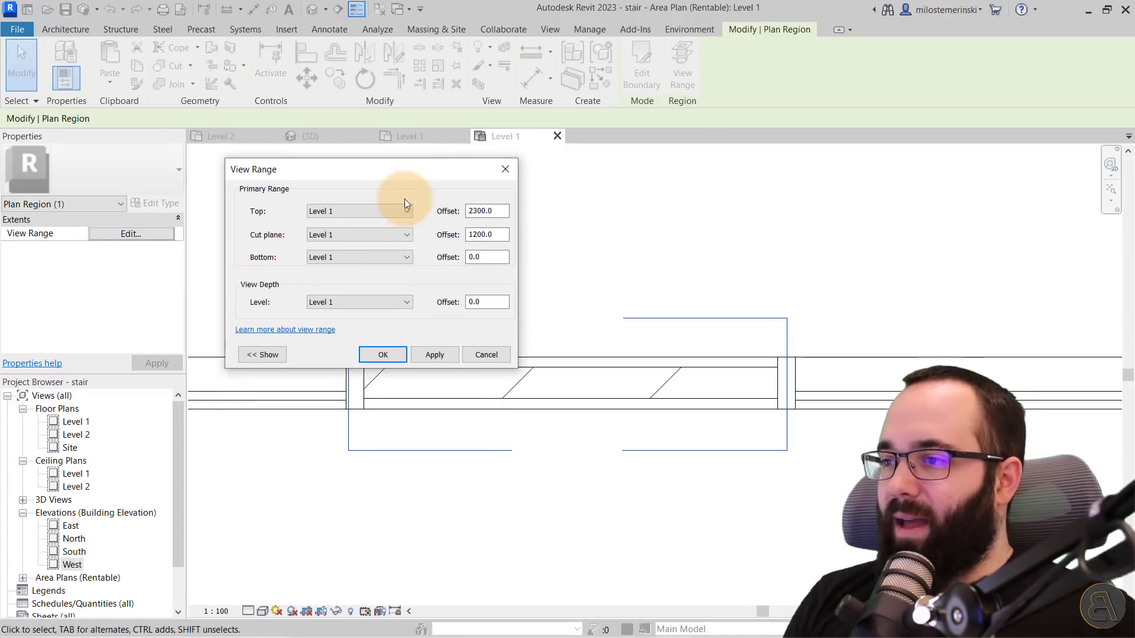
left_click(328, 238)
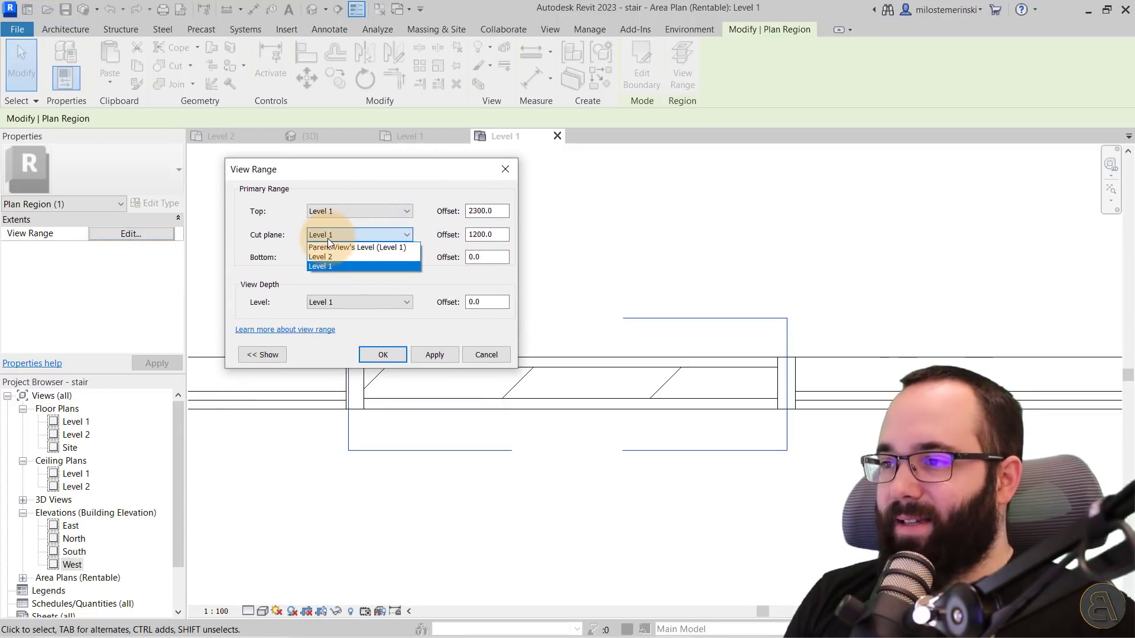
left_click(400, 235)
left_click(475, 235)
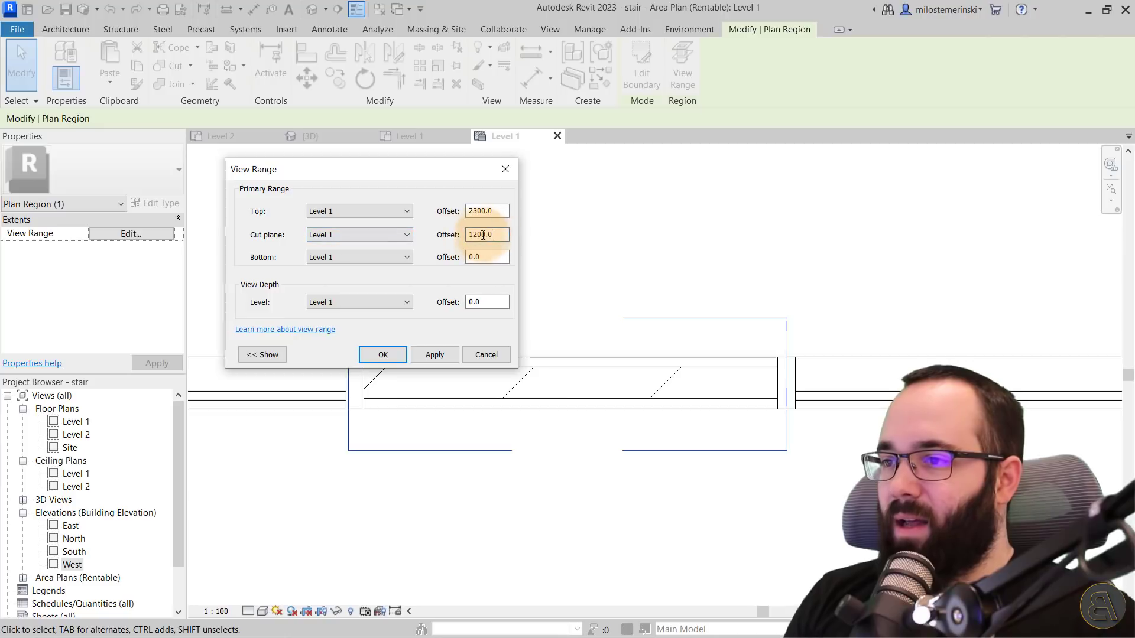
left_click_drag(476, 236, 463, 235)
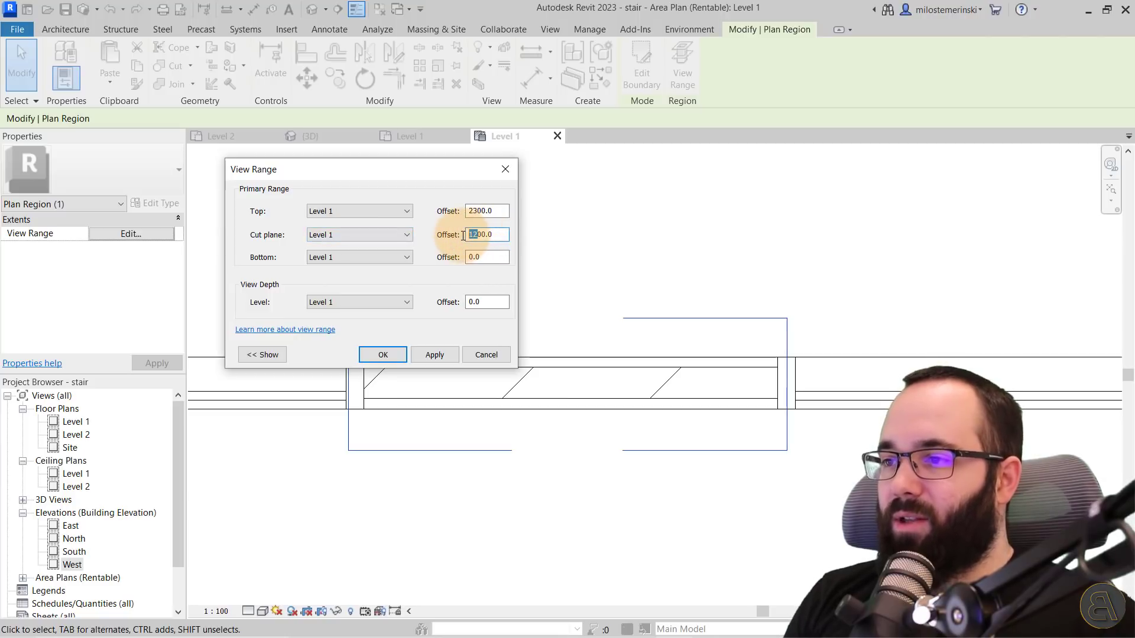
left_click(472, 235)
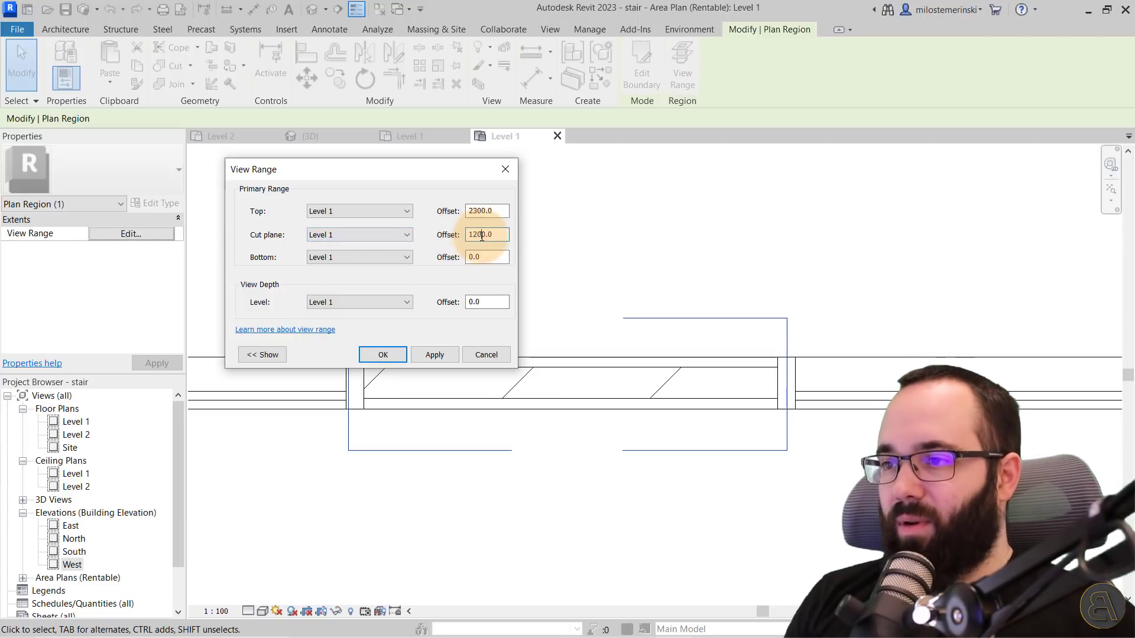
left_click_drag(476, 235, 454, 236)
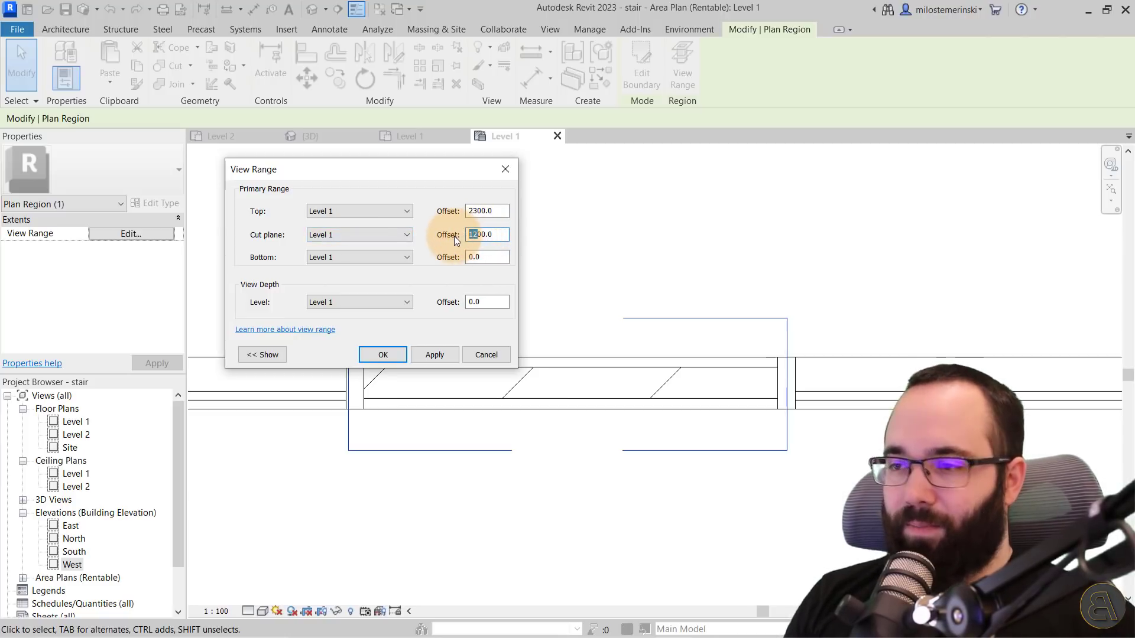
type("20")
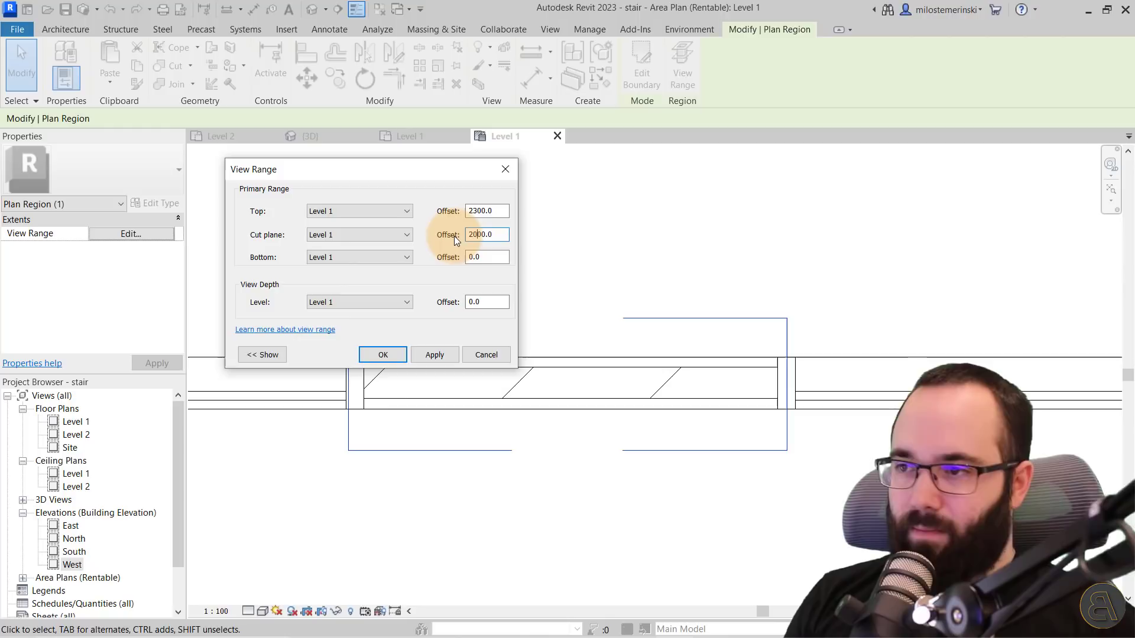
left_click(432, 354)
left_click(381, 355)
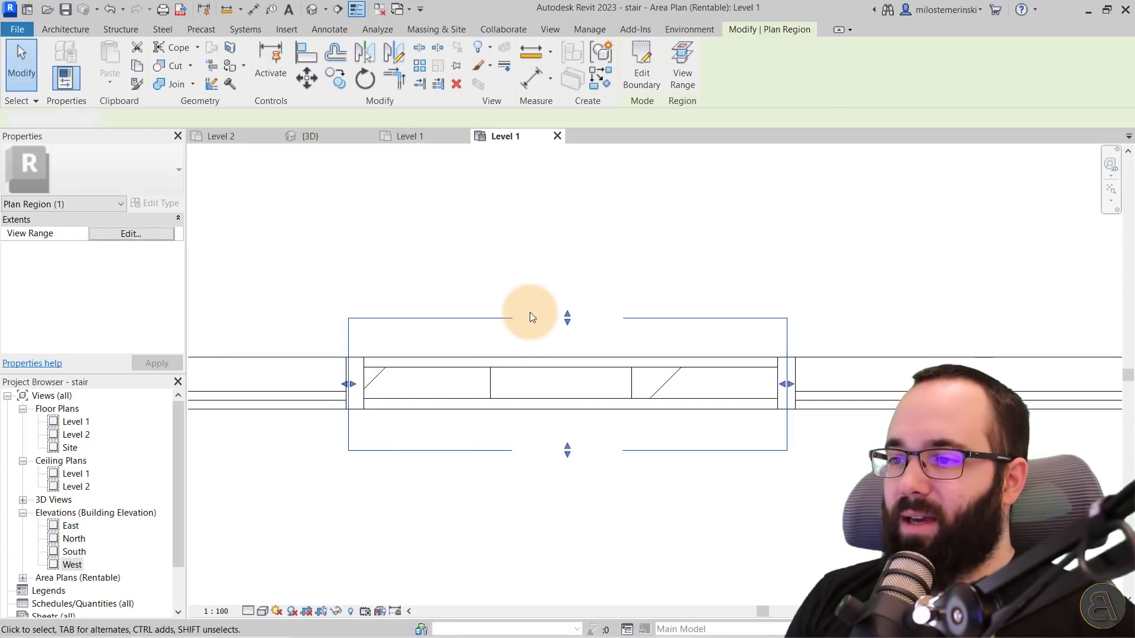
Check the now-visible high window in plan and turn off Thin Lines
left_click(530, 312)
left_click(493, 395)
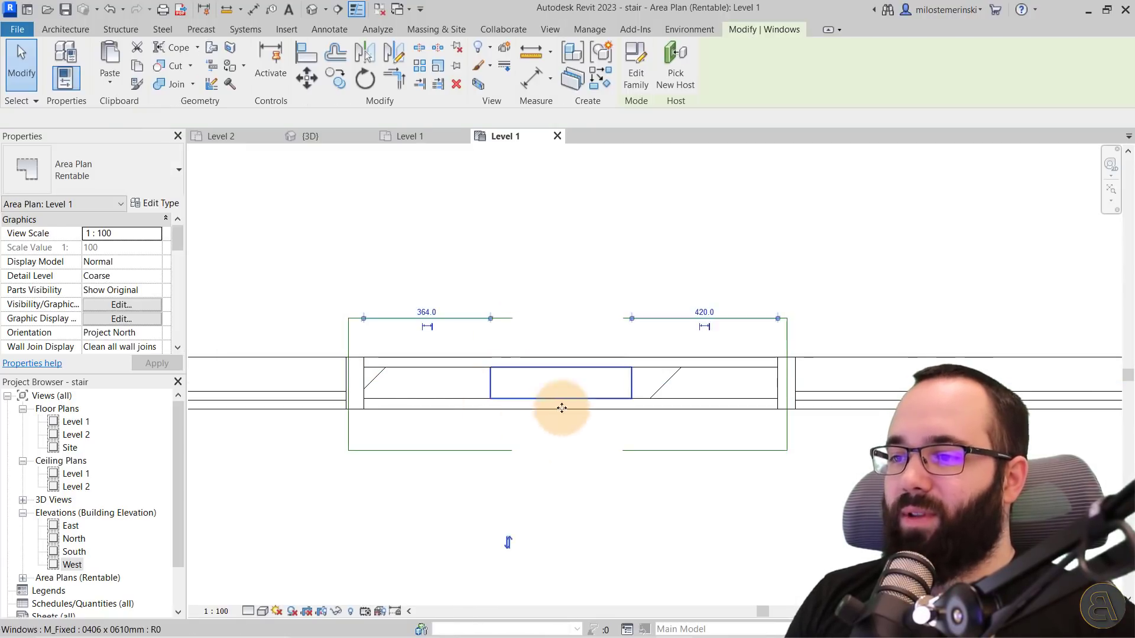
left_click(508, 305)
scroll(583, 479, "down", 3)
middle_click_drag(623, 573, 622, 535)
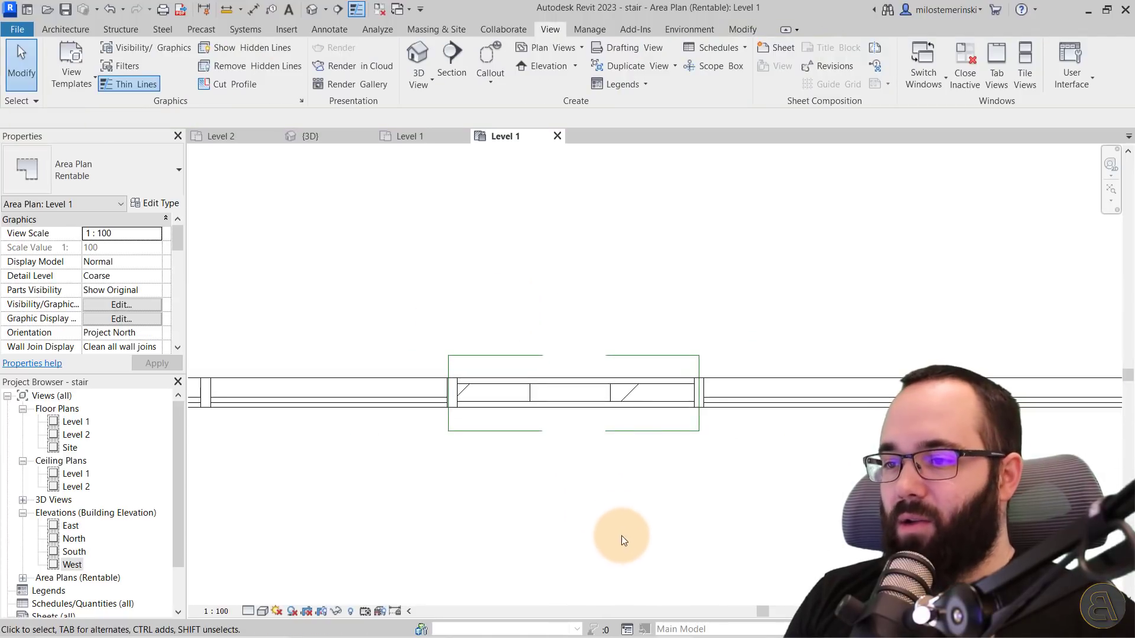
left_click(357, 9)
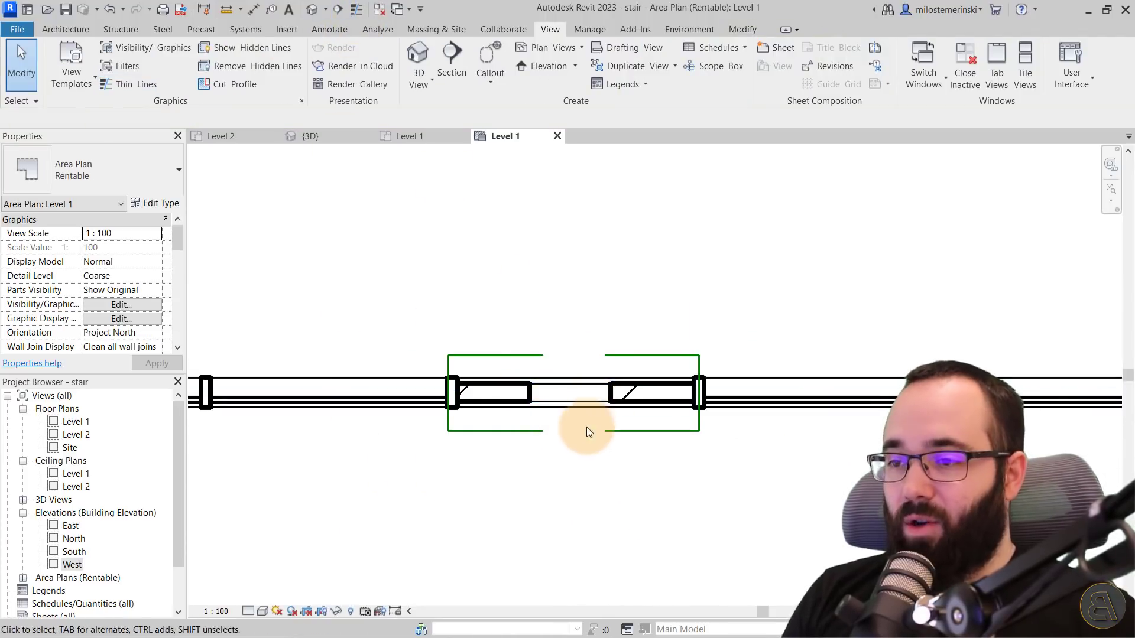
Move the plan region up, right, then back over the window to test its effect
left_click(571, 431)
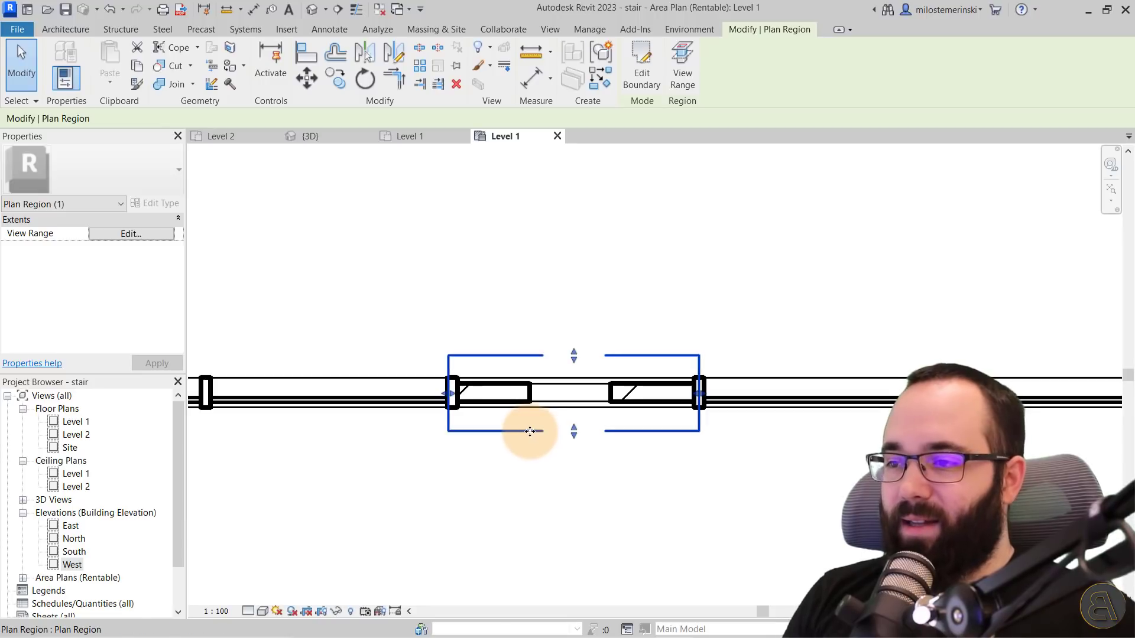
left_click_drag(529, 432, 517, 399)
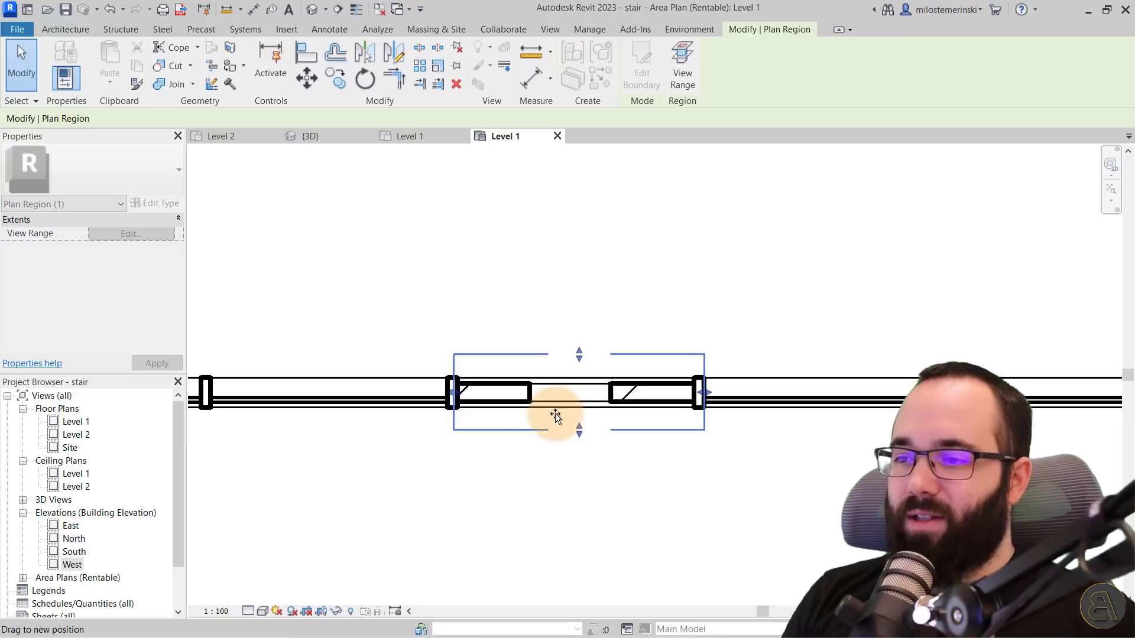
left_click_drag(611, 427, 643, 427)
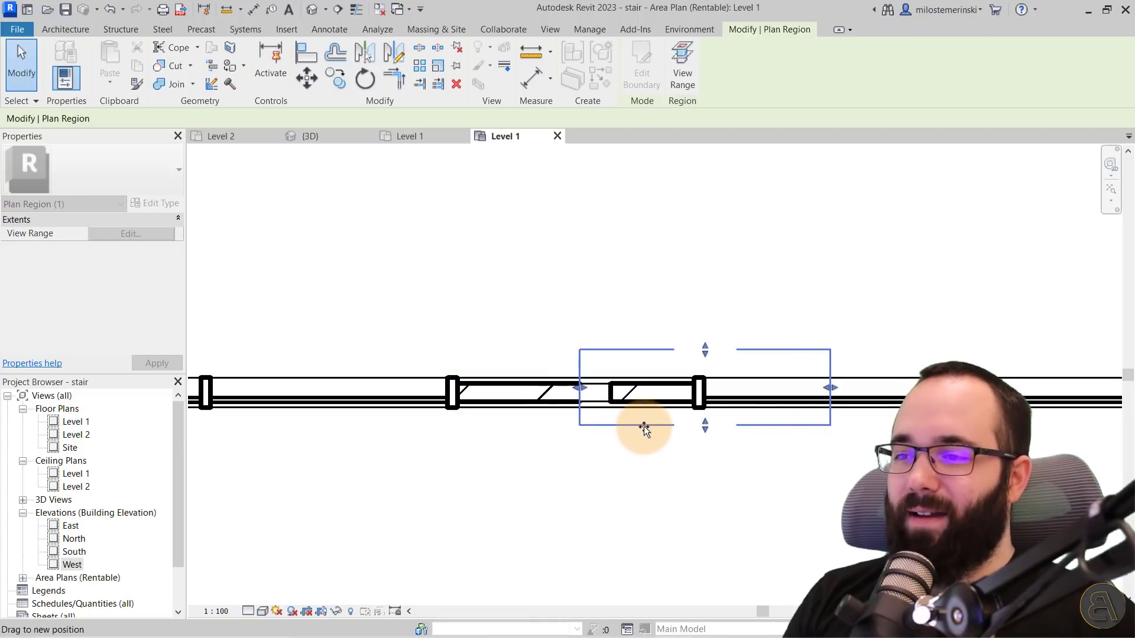
left_click_drag(524, 426, 517, 427)
left_click(543, 460)
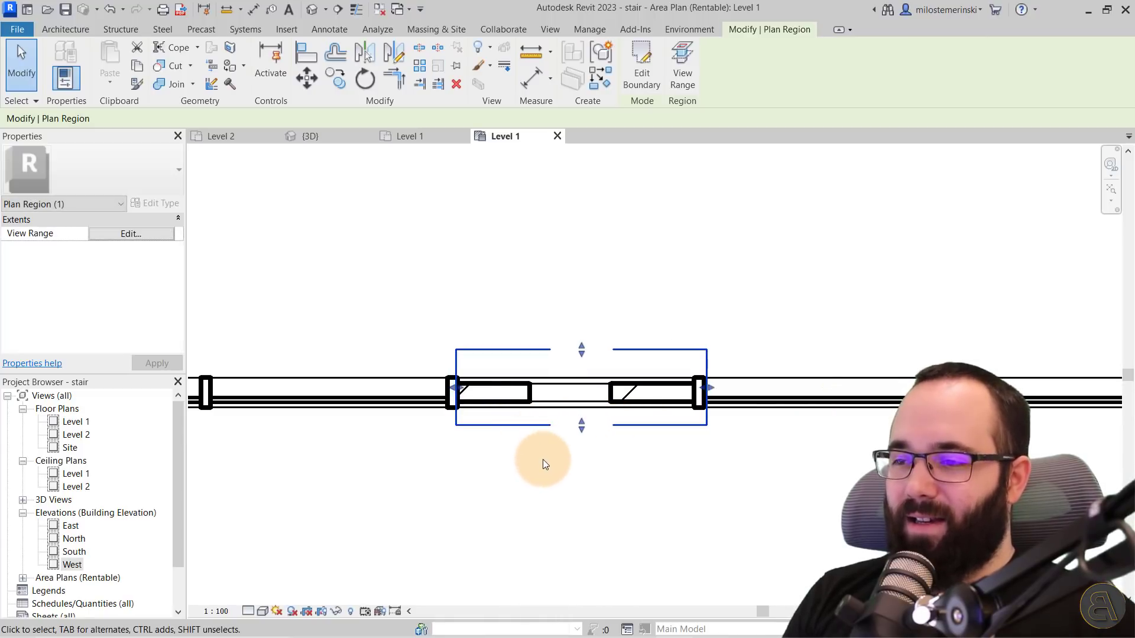